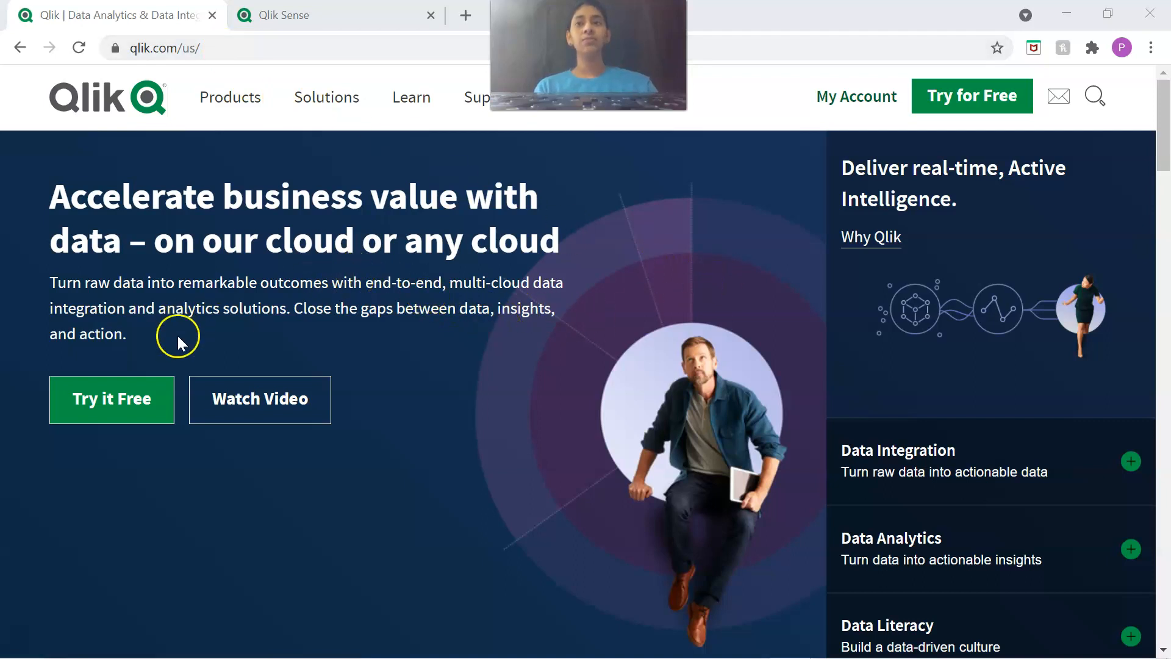
# Open the Qlik Sense Business free trial page and examine its registration form and account access.
pyautogui.click(90, 403)
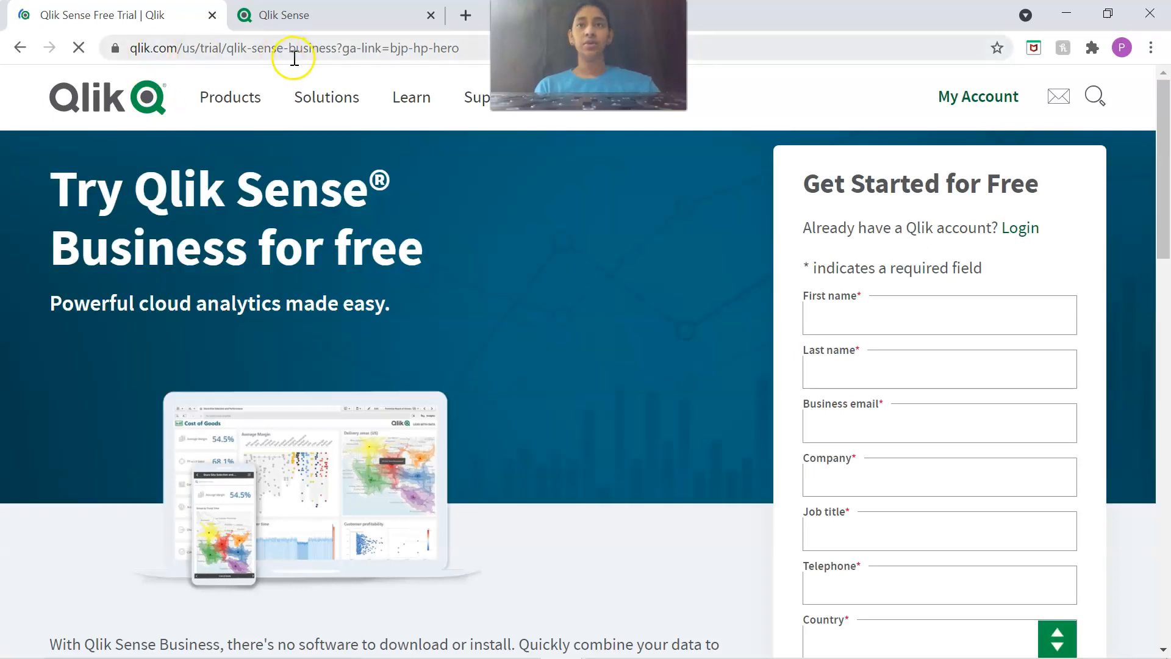
pyautogui.scroll(-4, 757, 378)
pyautogui.scroll(3, 787, 384)
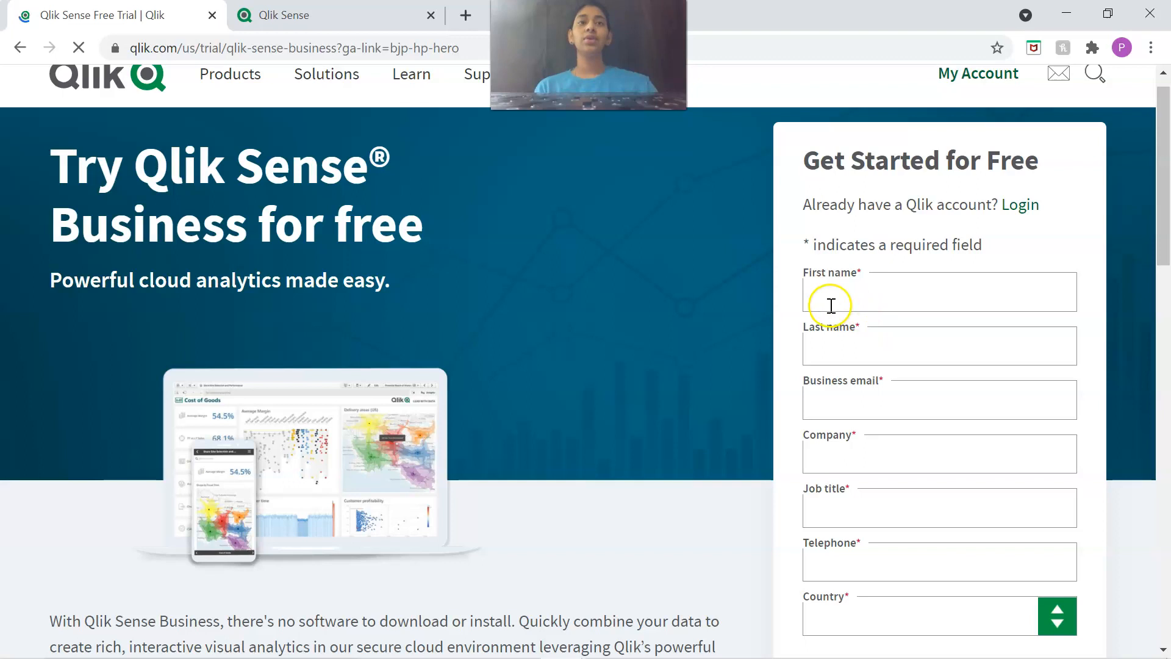
pyautogui.scroll(1, 828, 330)
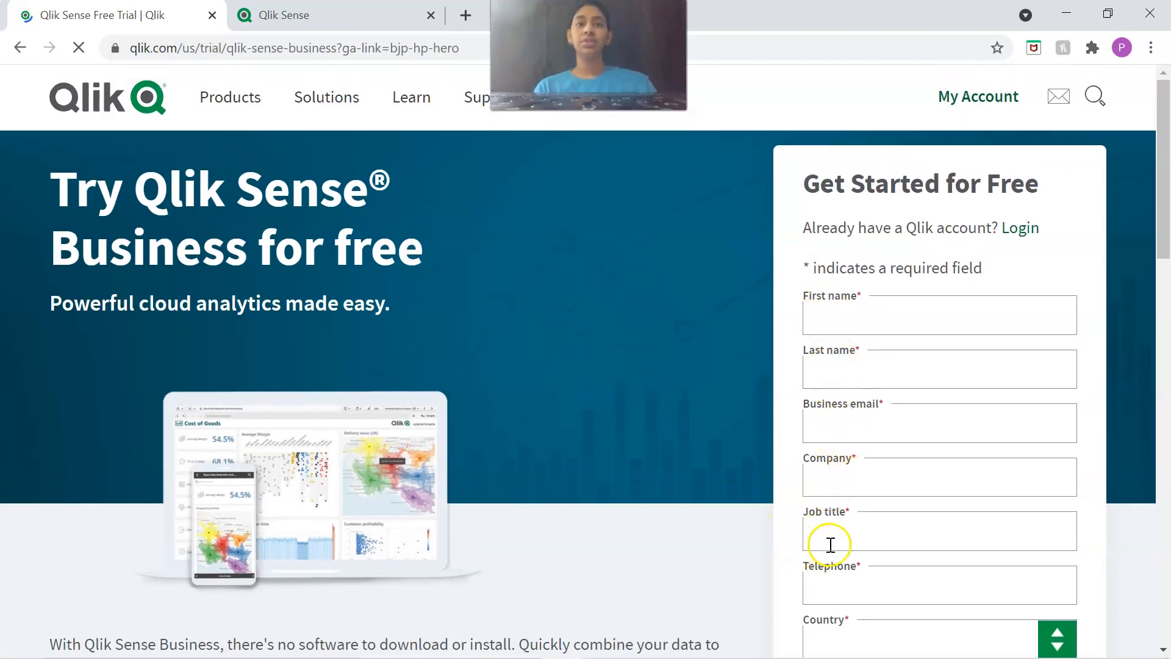
pyautogui.scroll(-1, 826, 512)
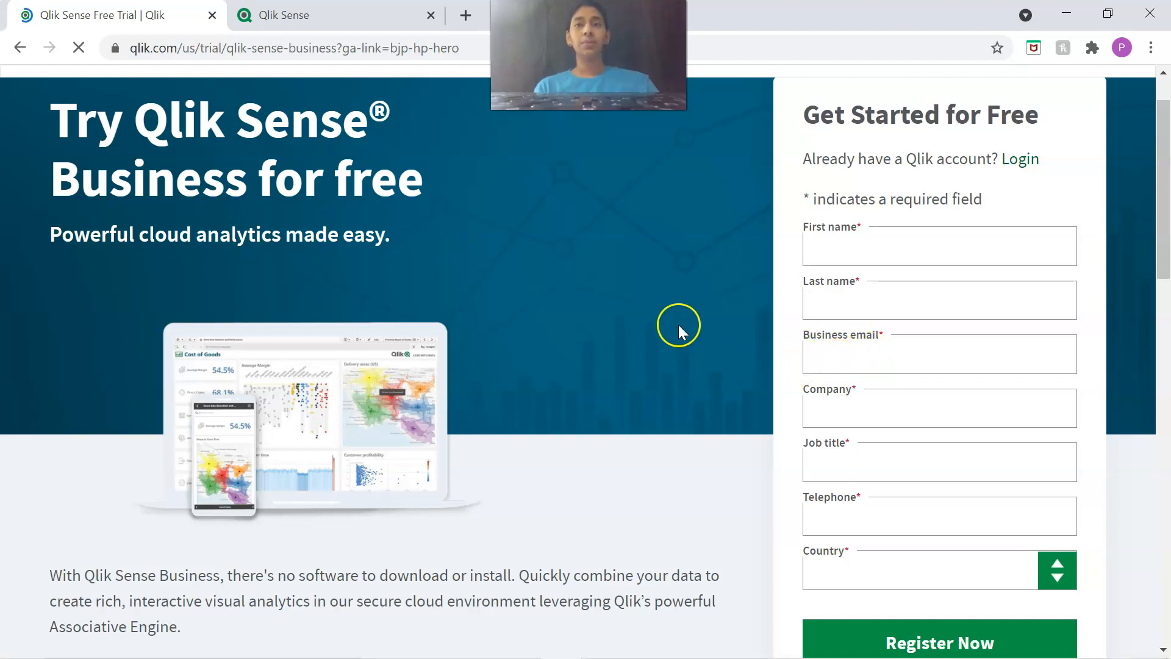
pyautogui.scroll(1, 678, 326)
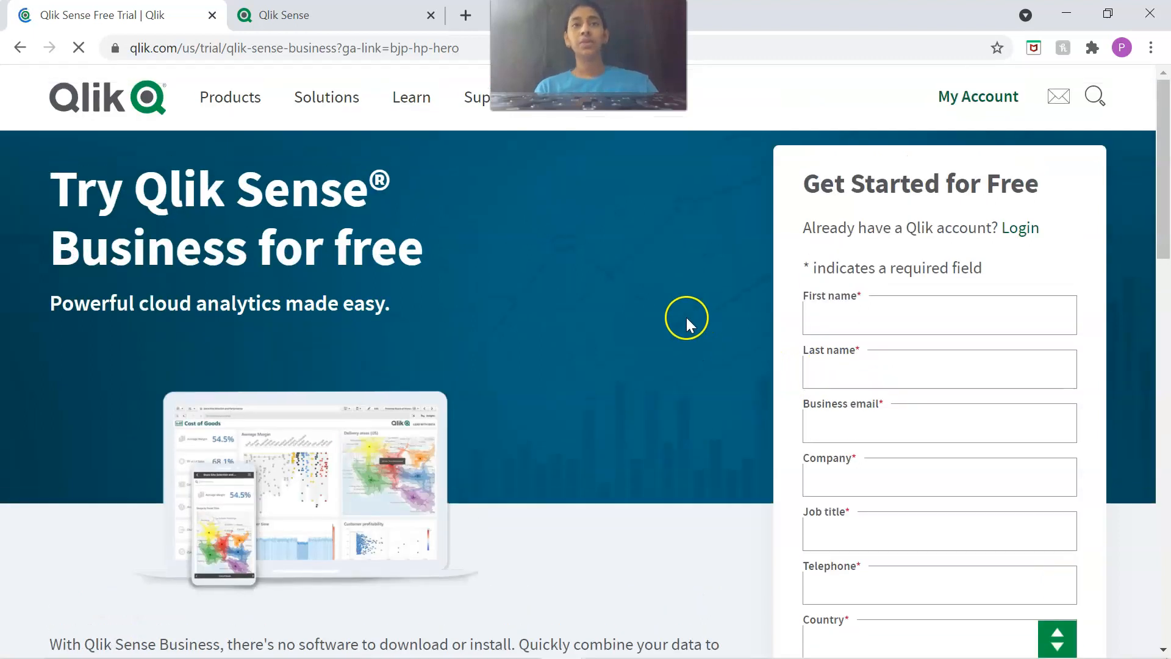
pyautogui.click(973, 95)
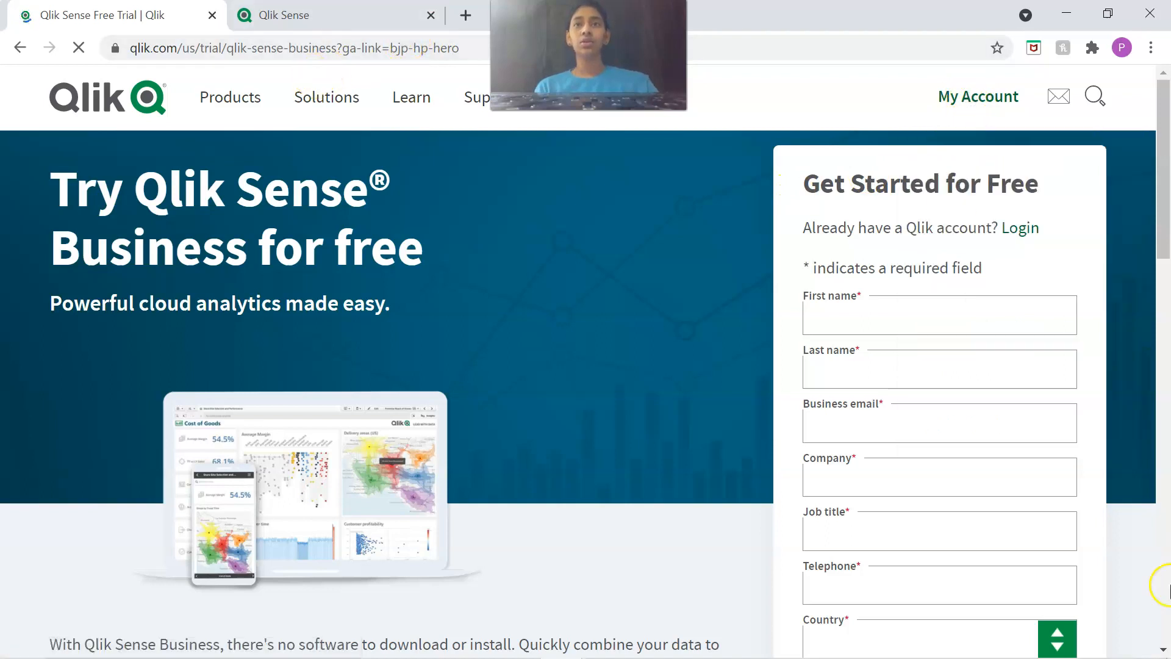
# Switch to the Qlik Sense cloud home page and examine its getting-started options, learning resources, demo apps, training and existing apps.
pyautogui.click(308, 14)
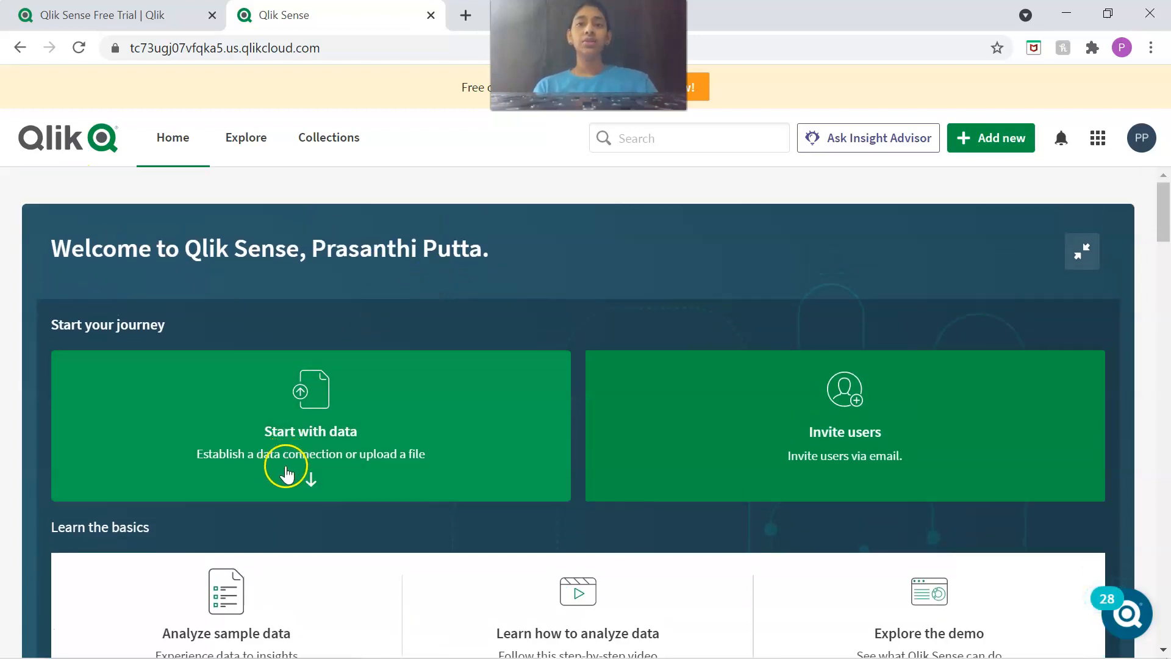
pyautogui.scroll(-1, 354, 452)
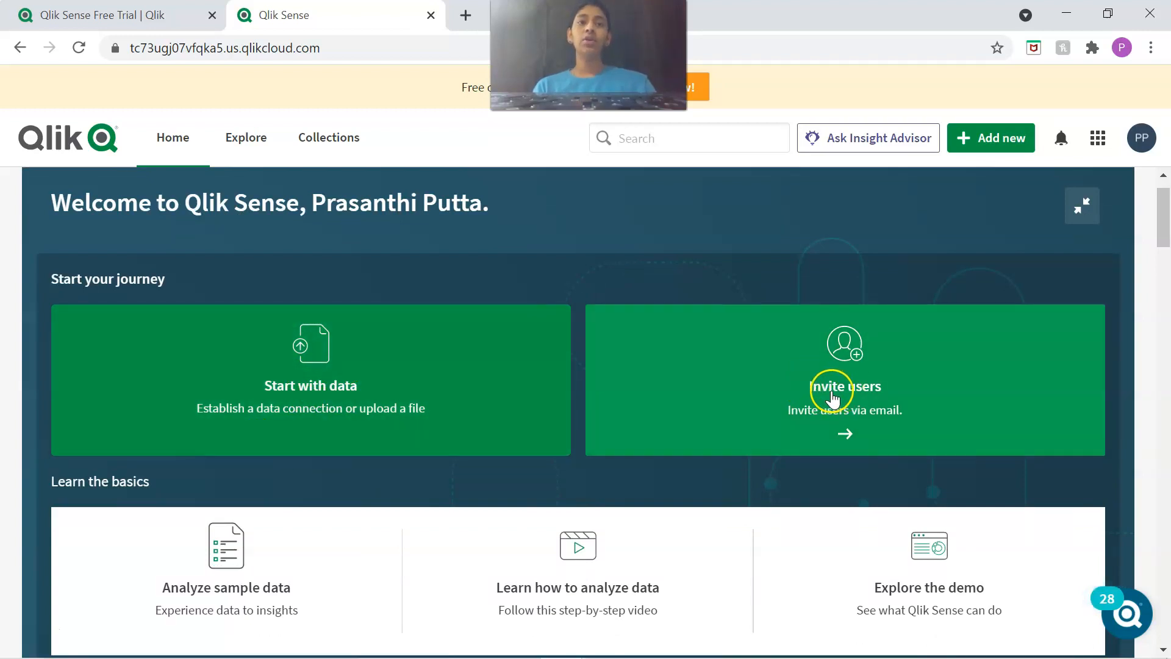
pyautogui.scroll(-1, 690, 372)
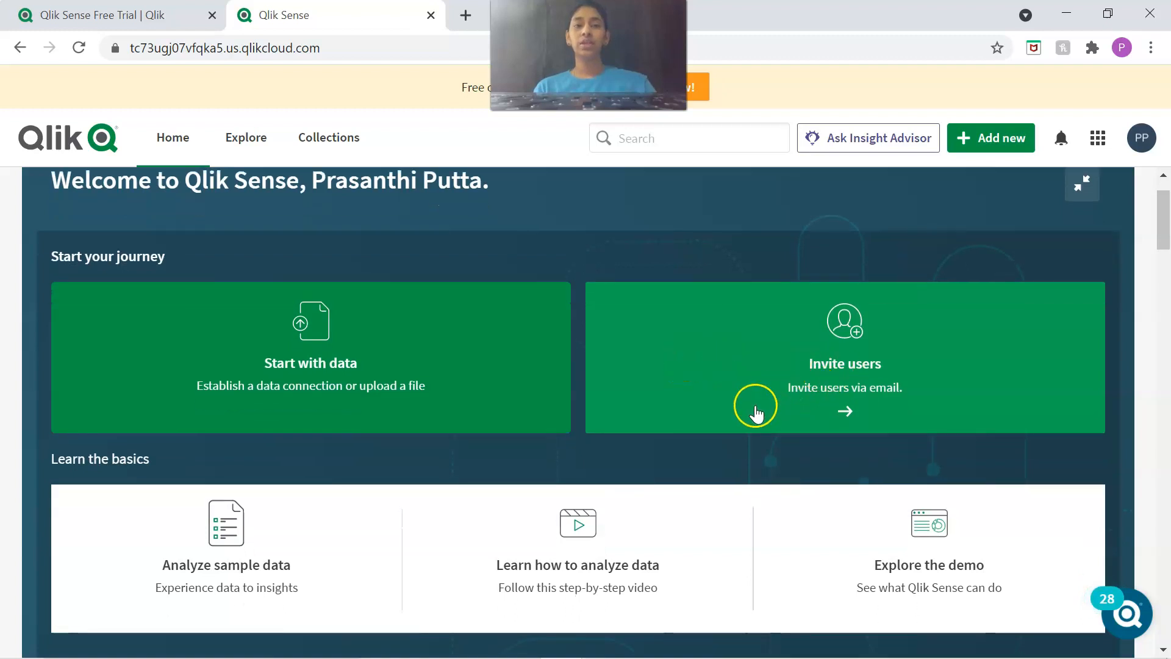
pyautogui.scroll(-2, 445, 319)
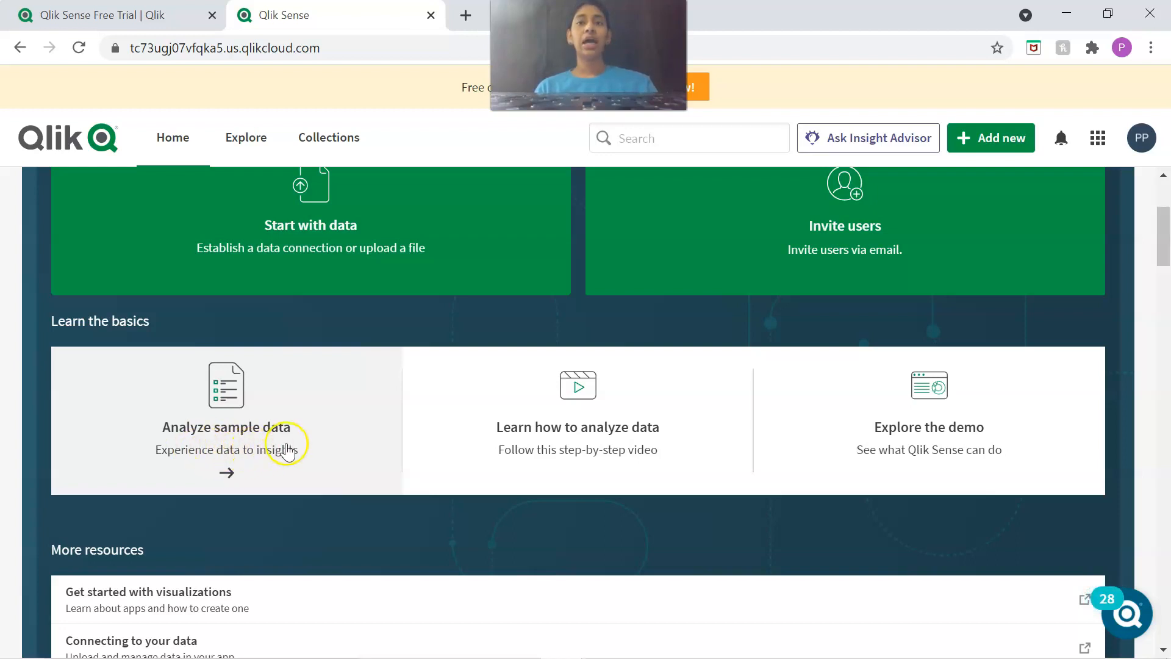
pyautogui.scroll(-1, 464, 486)
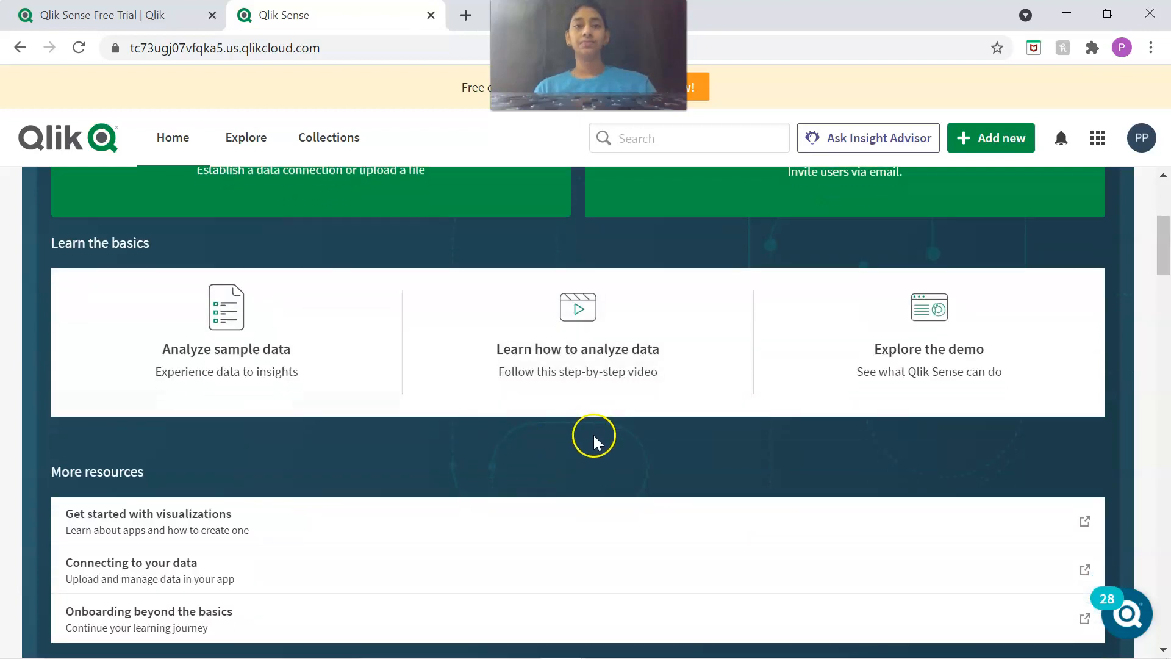
pyautogui.scroll(-1, 594, 440)
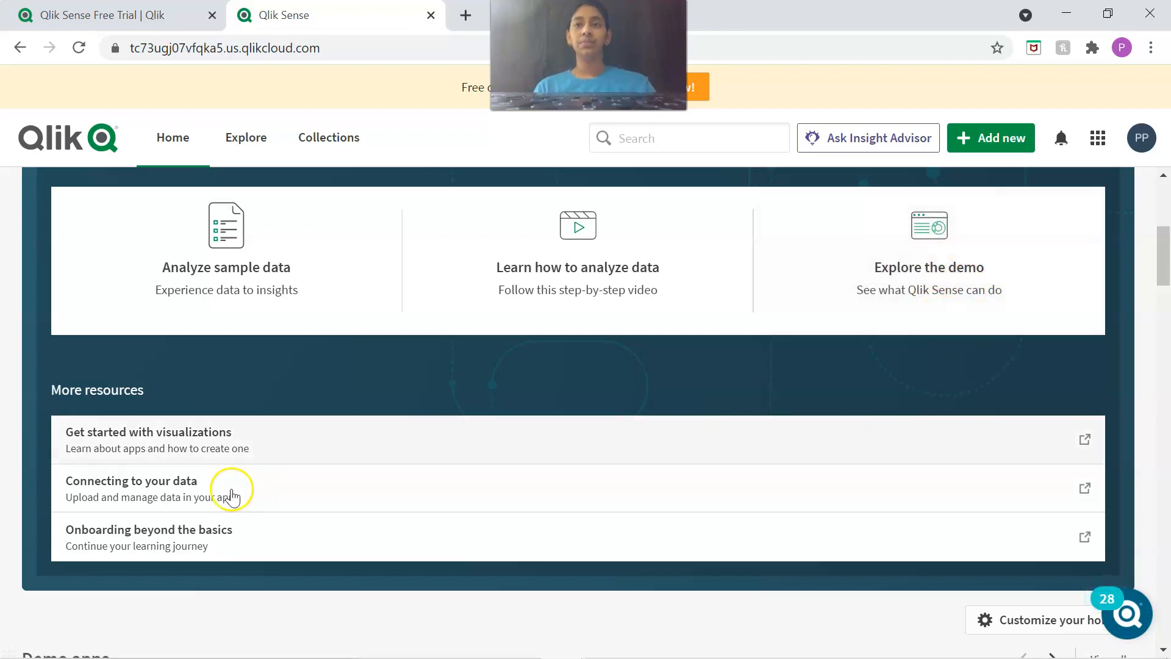
pyautogui.scroll(-2, 210, 419)
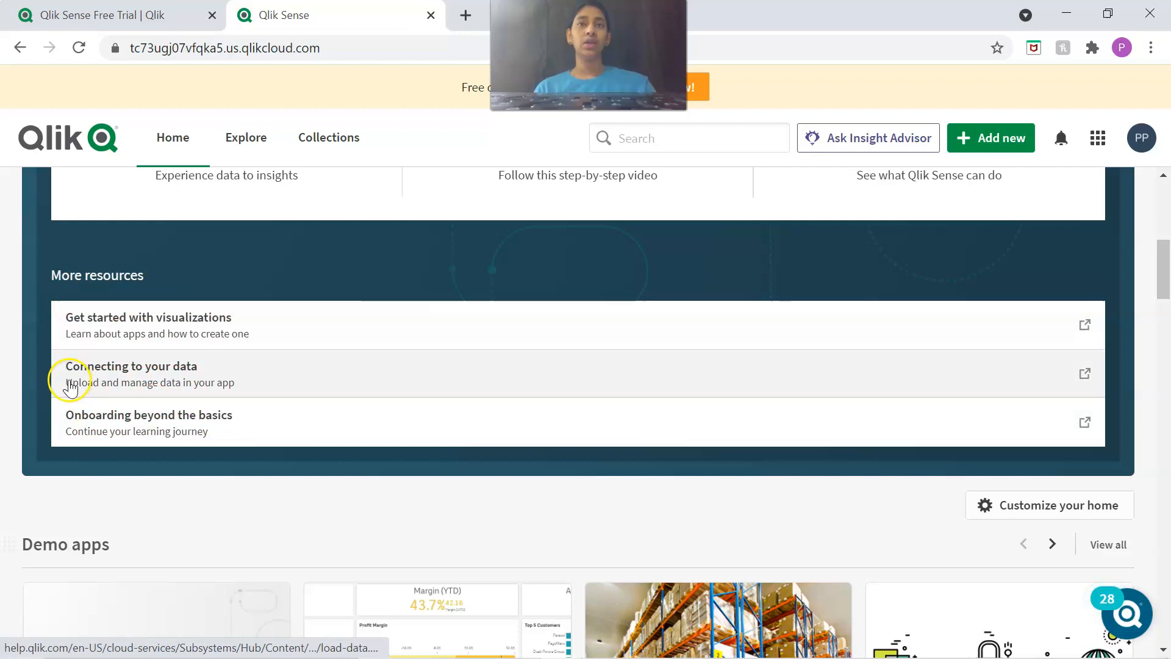
pyautogui.scroll(-5, 305, 467)
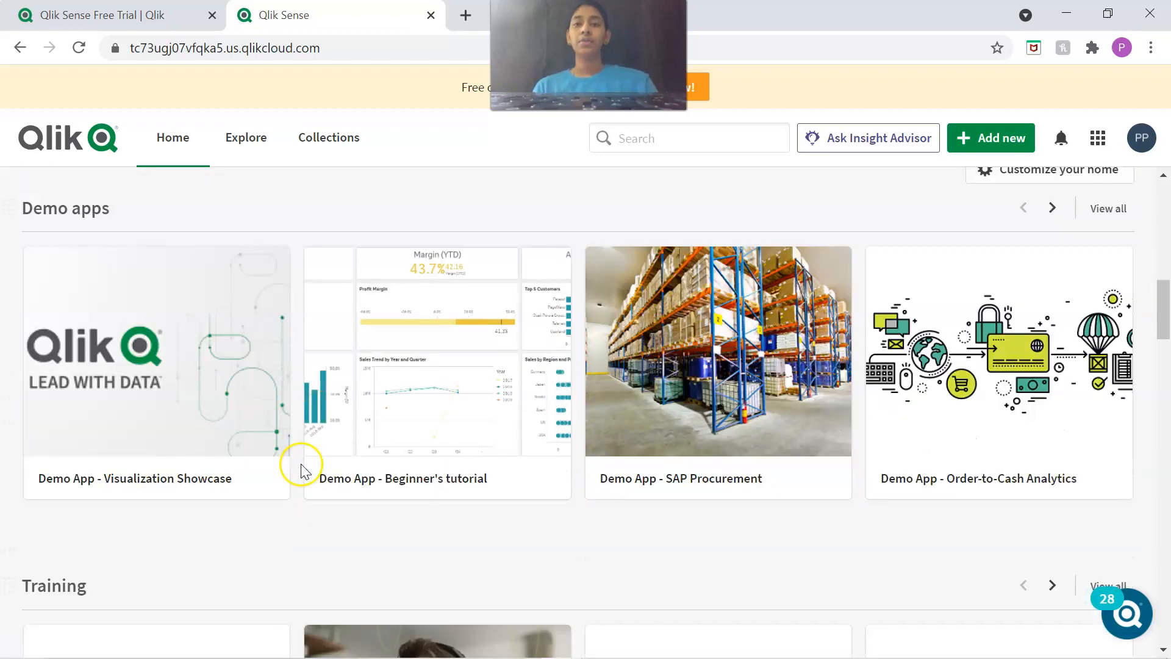
pyautogui.scroll(-1, 177, 347)
pyautogui.scroll(-1, 377, 508)
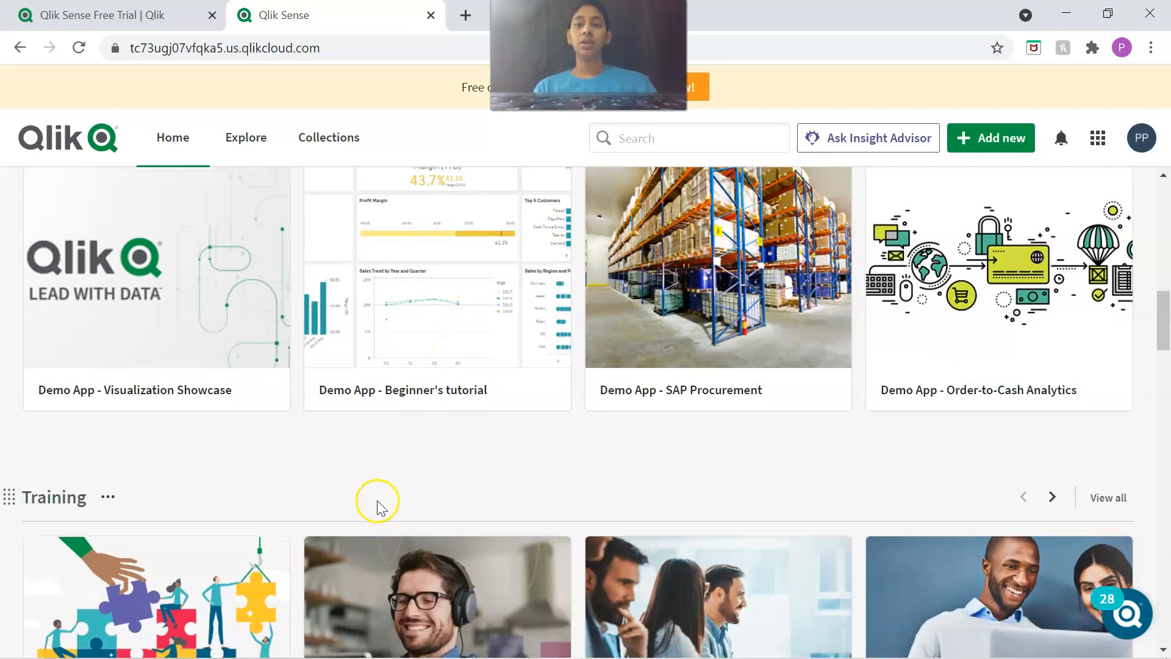
pyautogui.scroll(-10, 377, 508)
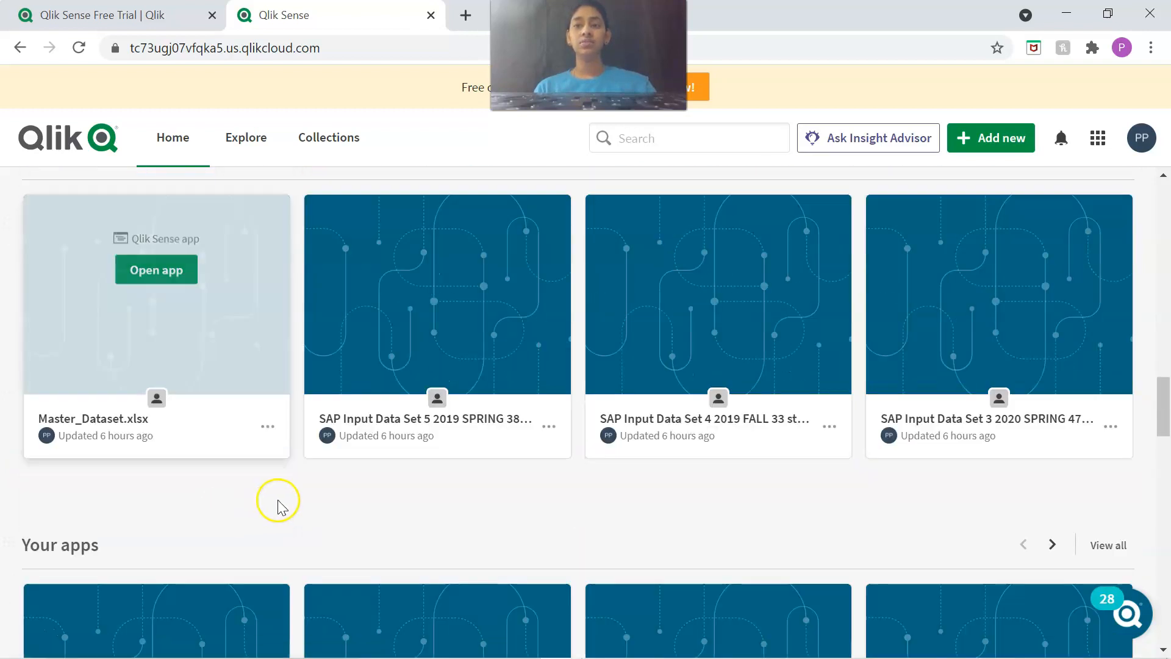
pyautogui.scroll(15, 278, 508)
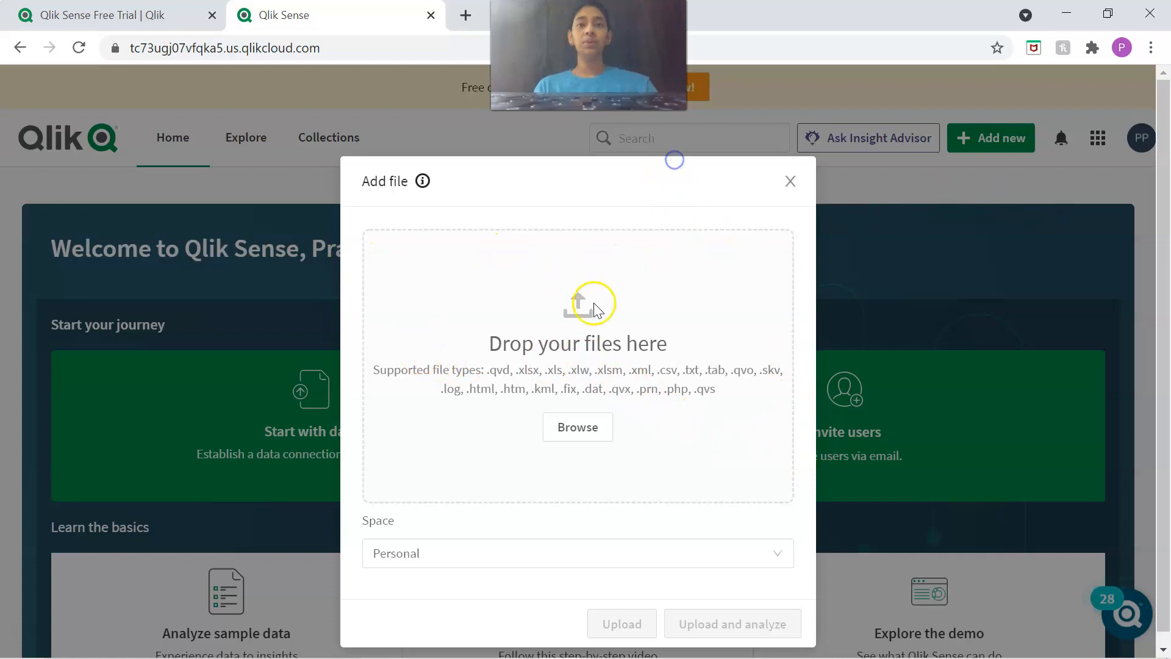
# Add the file SAP Input Data Set 1 2021 SPRING 49 students.xlsx for upload and set it to replace the existing file.
pyautogui.click(575, 428)
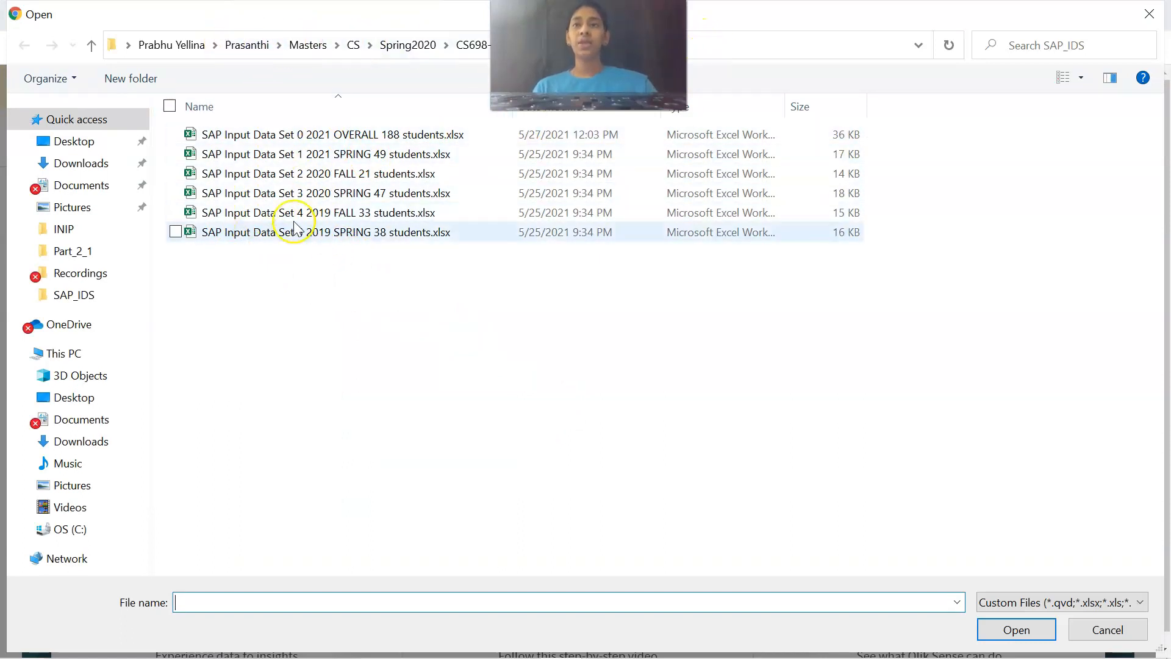
pyautogui.click(378, 156)
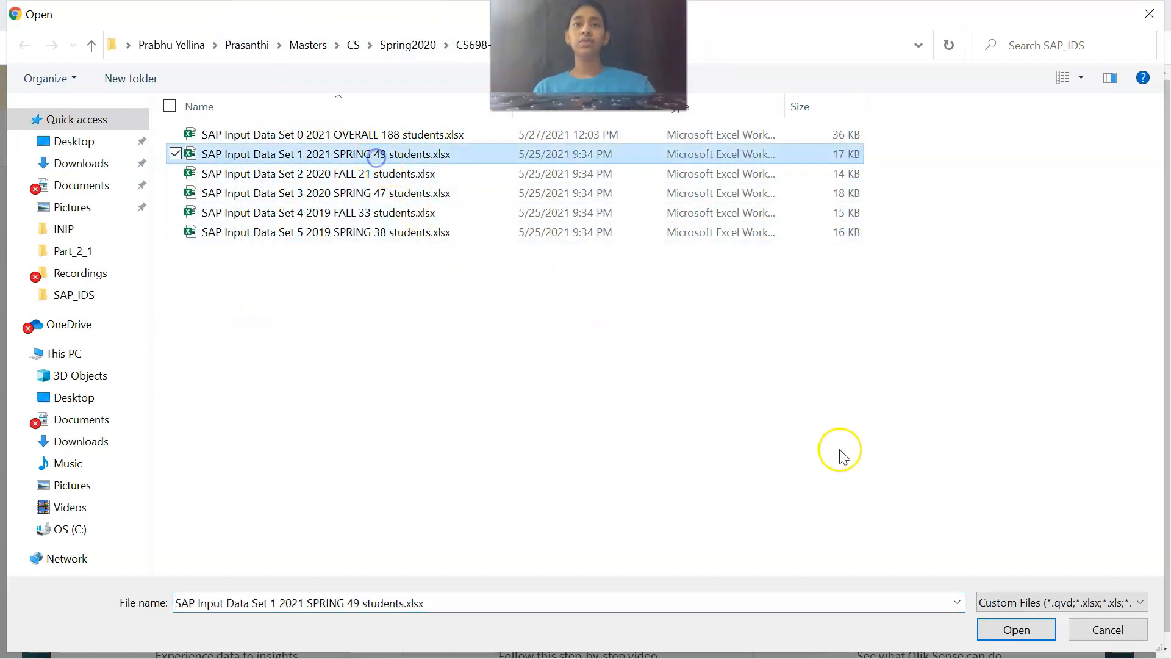
pyautogui.click(1004, 637)
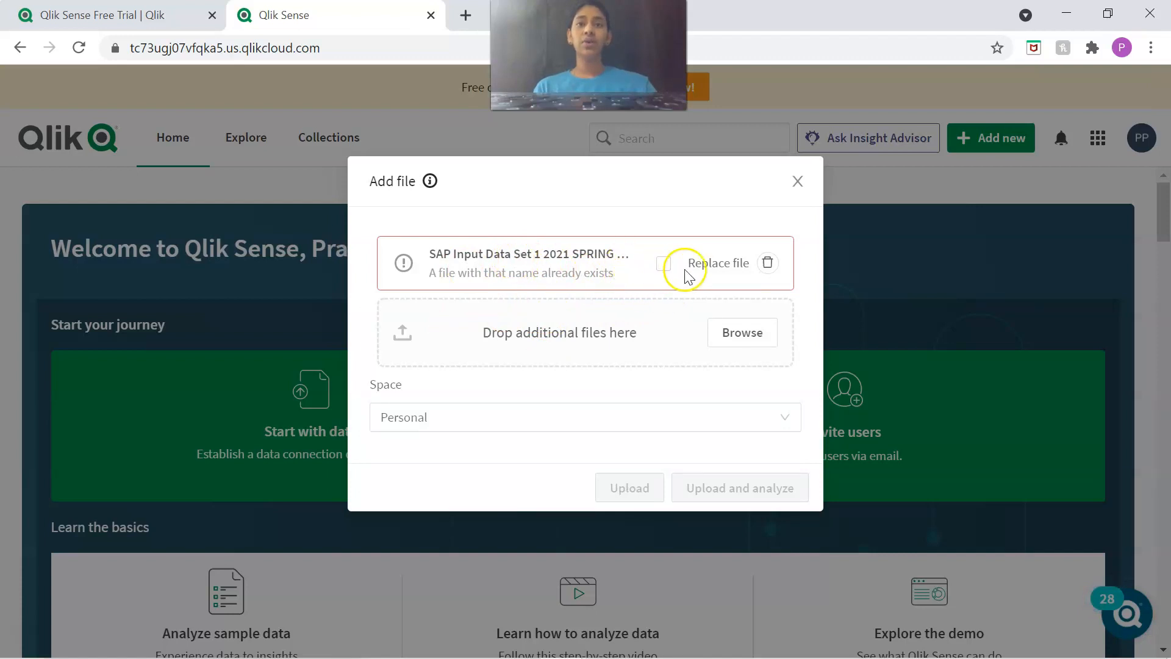
pyautogui.click(663, 265)
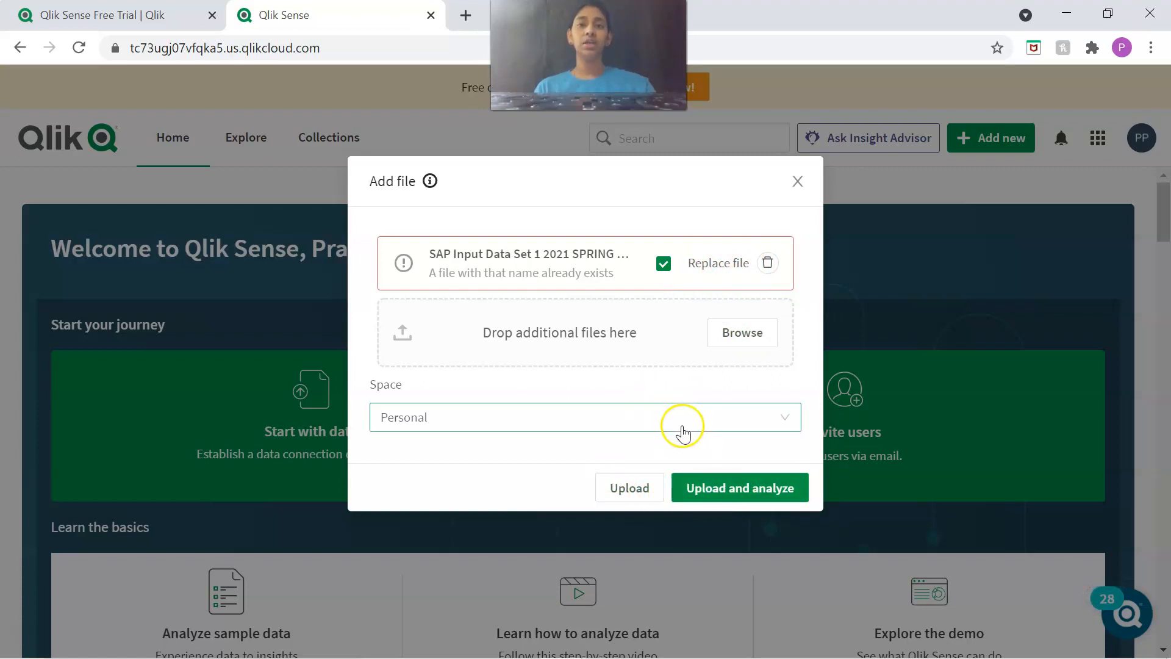
# Upload the data set to the Personal space for analysis and go to its new sheet.
pyautogui.click(528, 425)
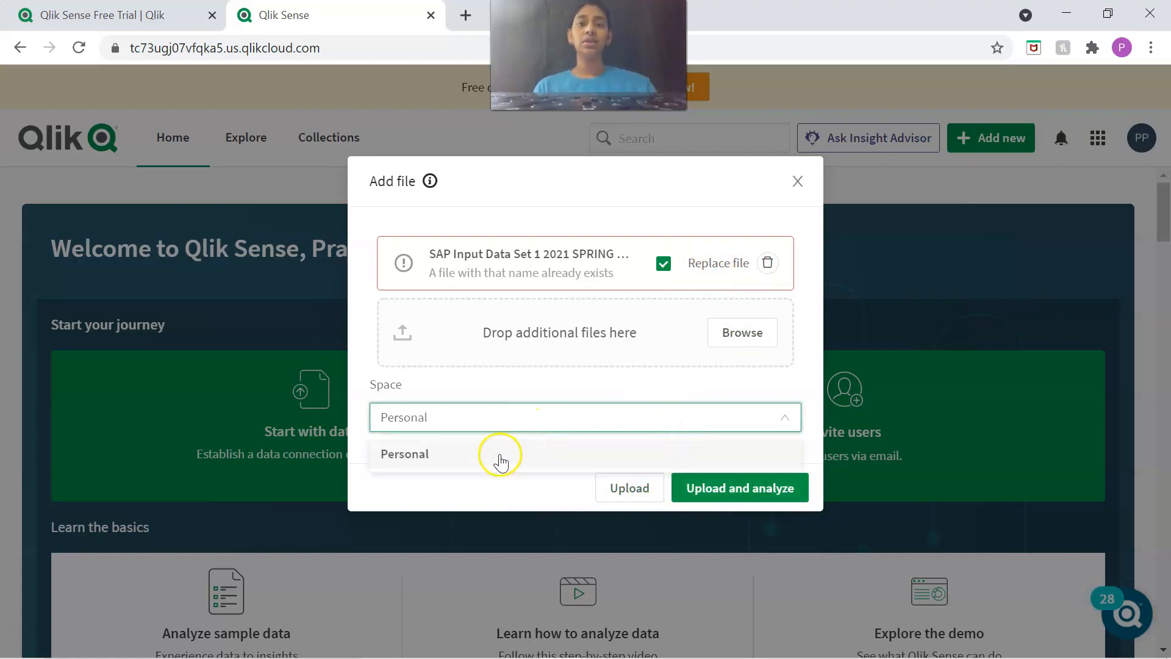
pyautogui.click(486, 422)
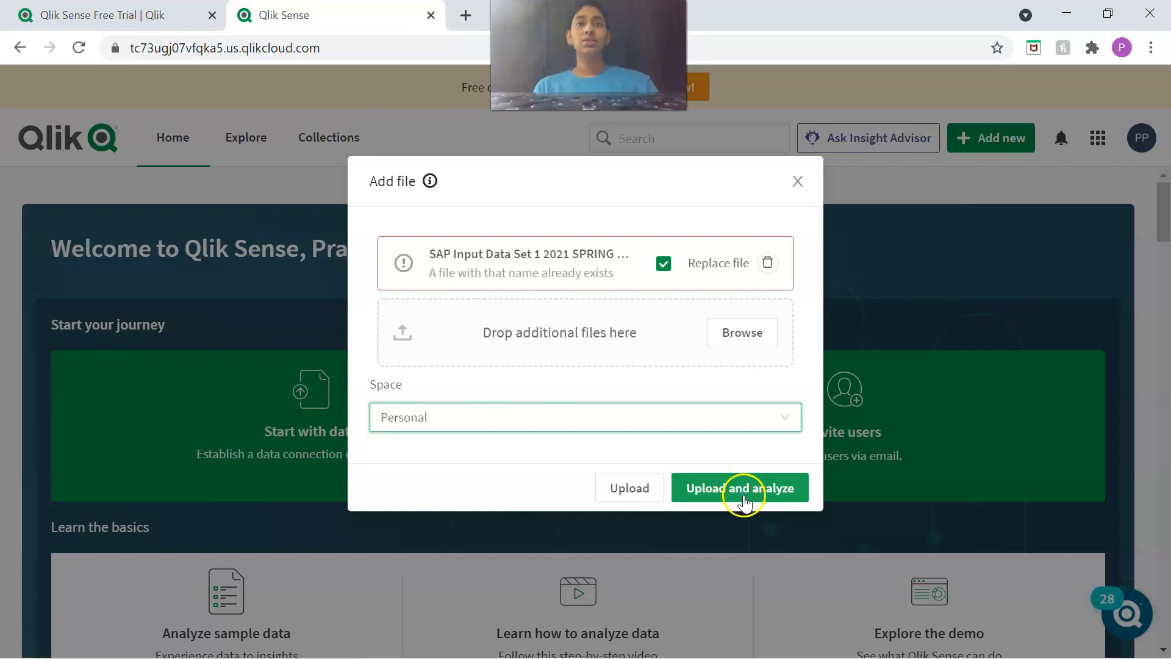
pyautogui.click(719, 493)
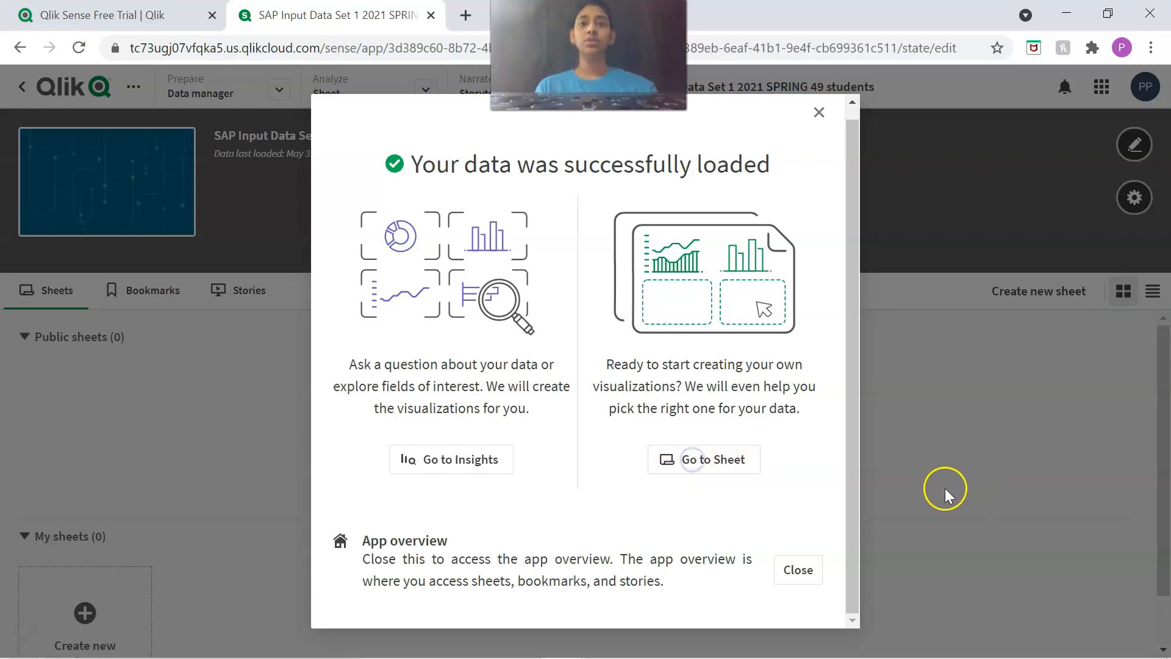
pyautogui.click(736, 466)
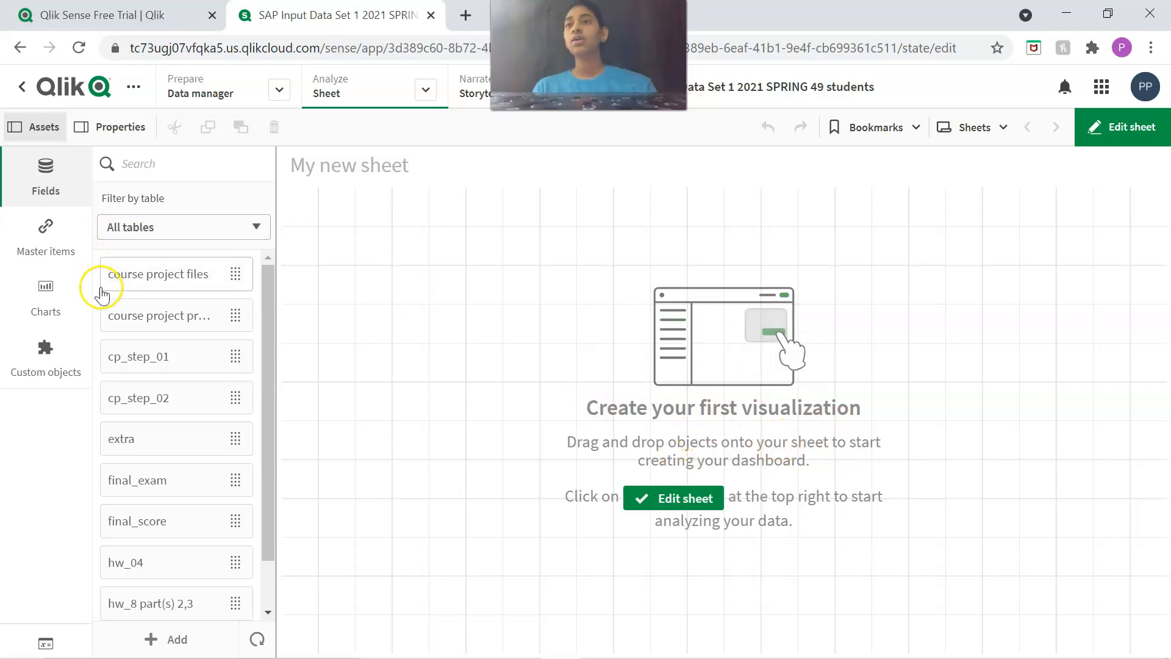
# Place the students field on the sheet as a table in the upper-left area and enlarge it to 16 x 7 grid cells.
pyautogui.scroll(-1, 179, 356)
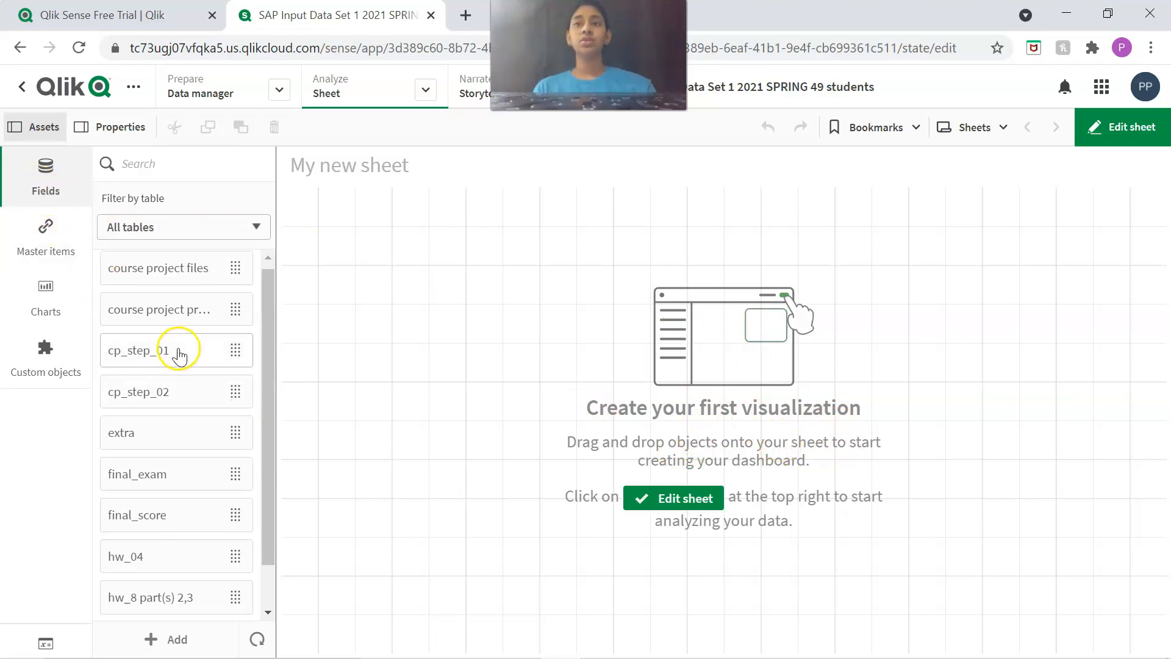
pyautogui.scroll(-10, 179, 356)
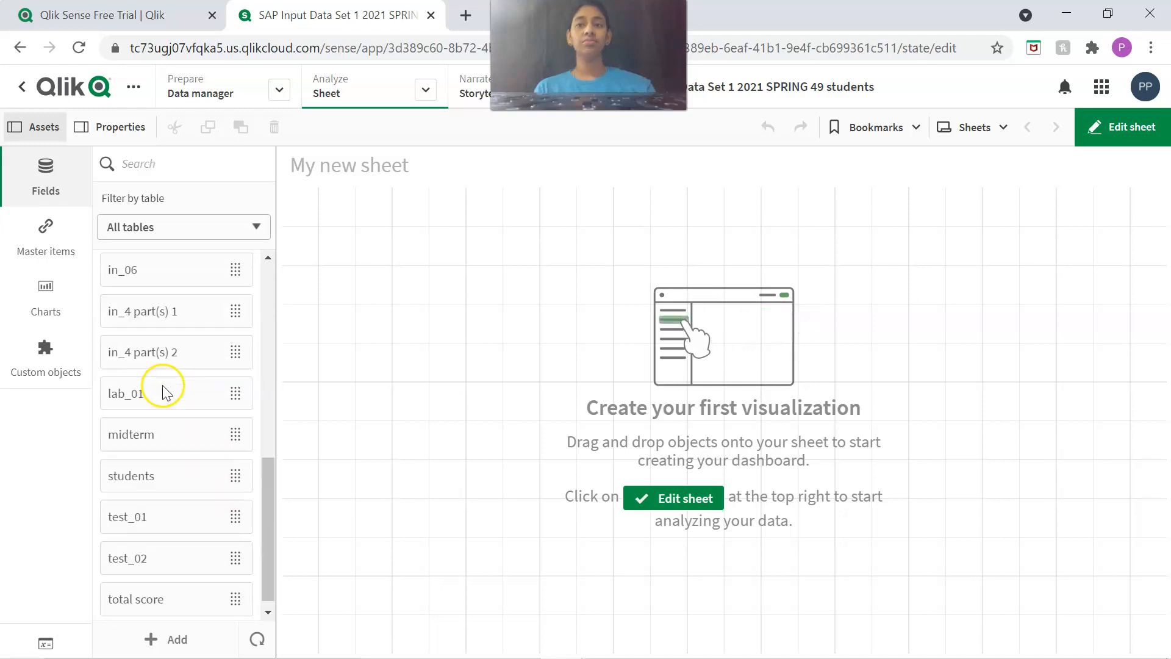
pyautogui.scroll(10, 110, 397)
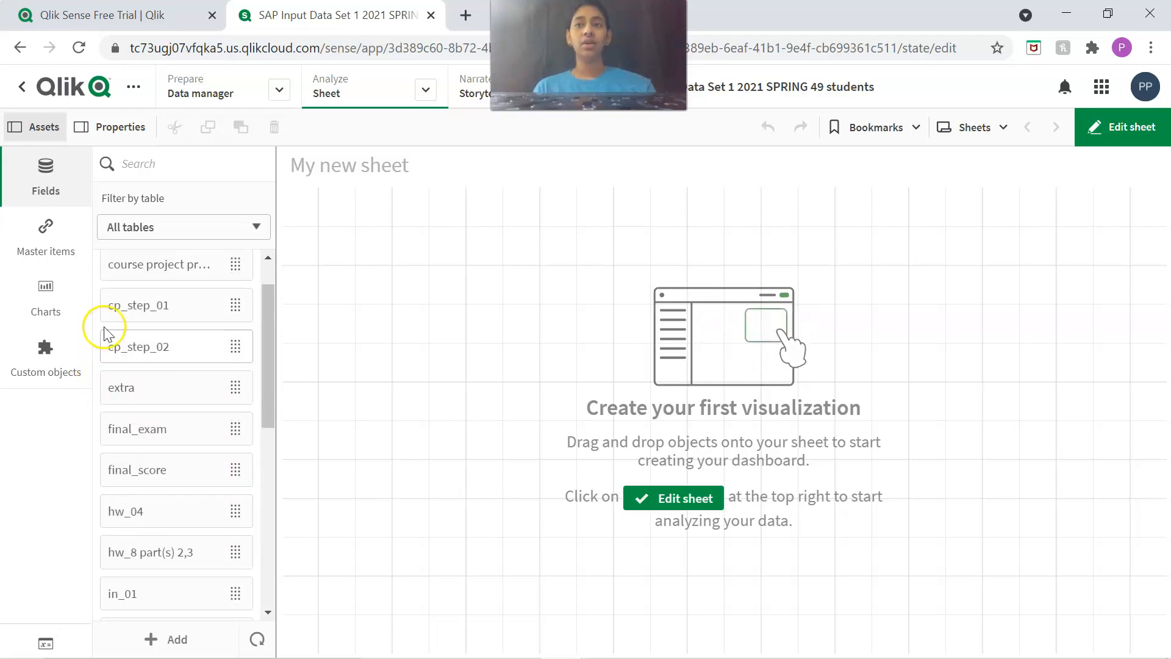
pyautogui.scroll(1, 104, 332)
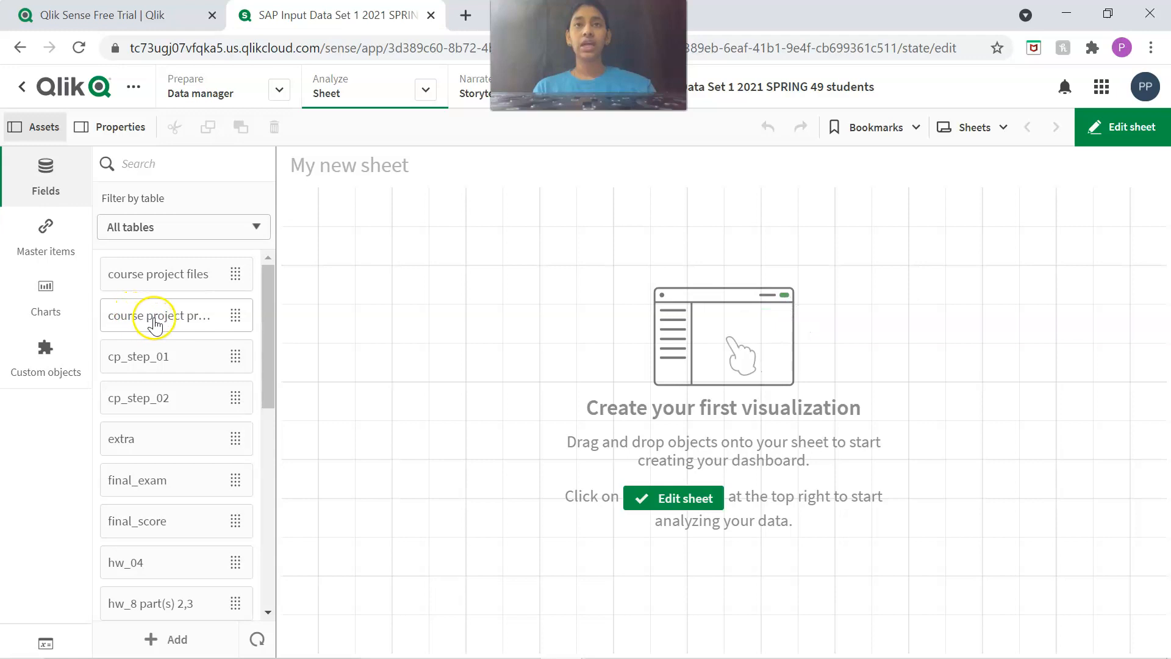
pyautogui.scroll(-10, 171, 329)
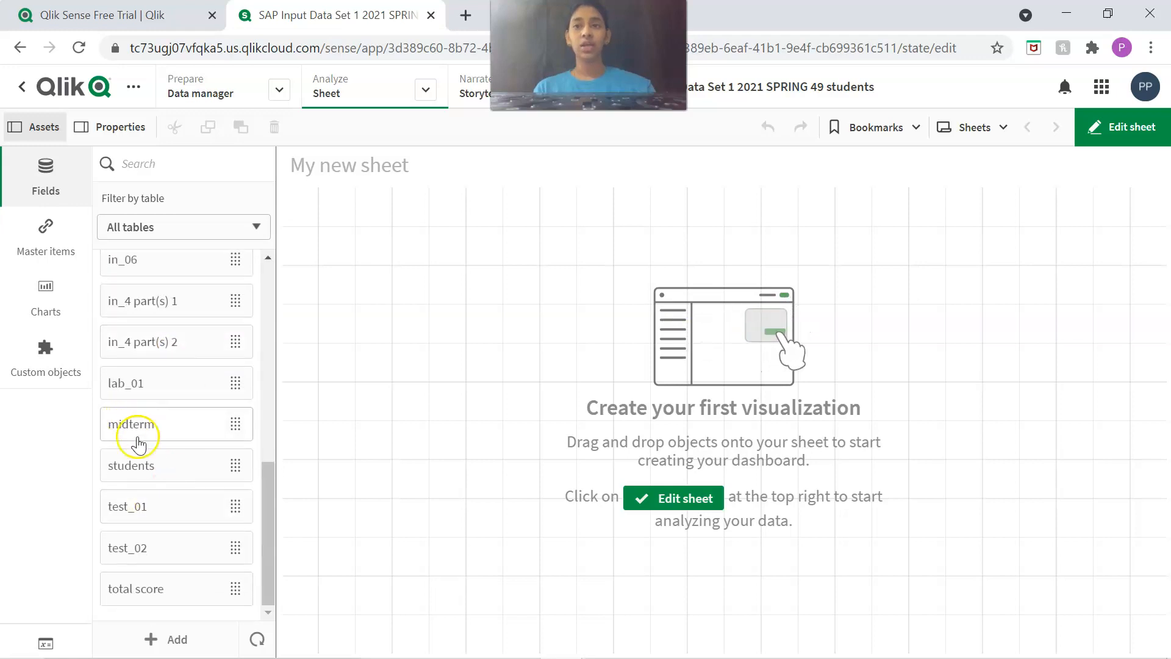
pyautogui.moveTo(125, 466); pyautogui.dragTo(393, 317)
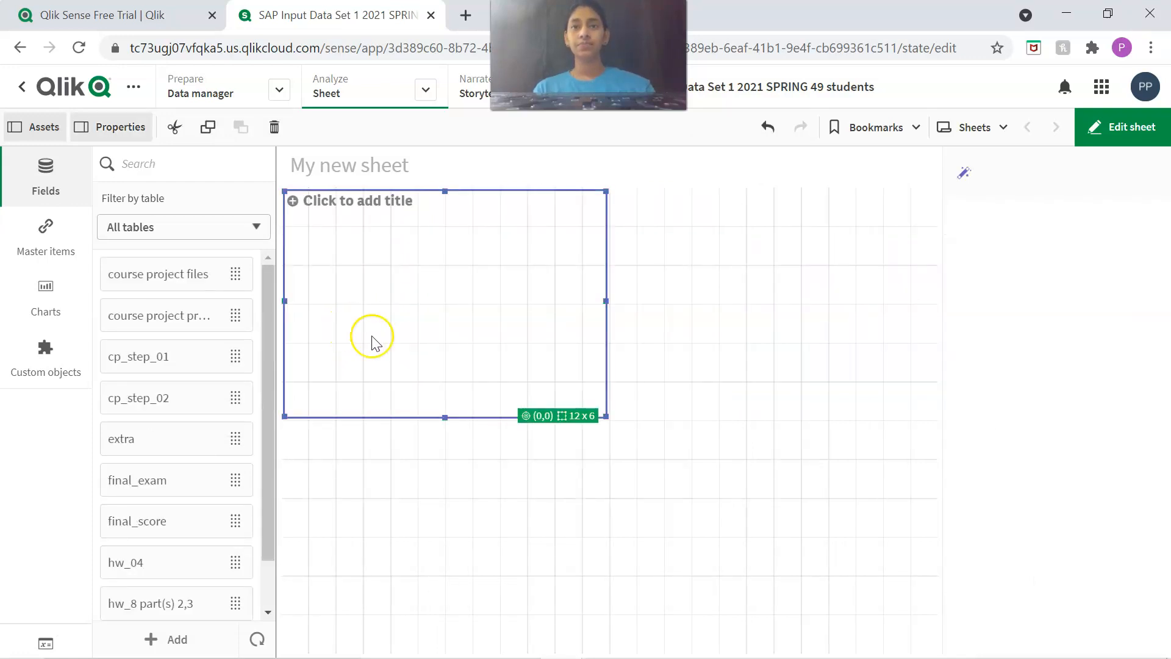
pyautogui.moveTo(605, 416); pyautogui.dragTo(724, 471)
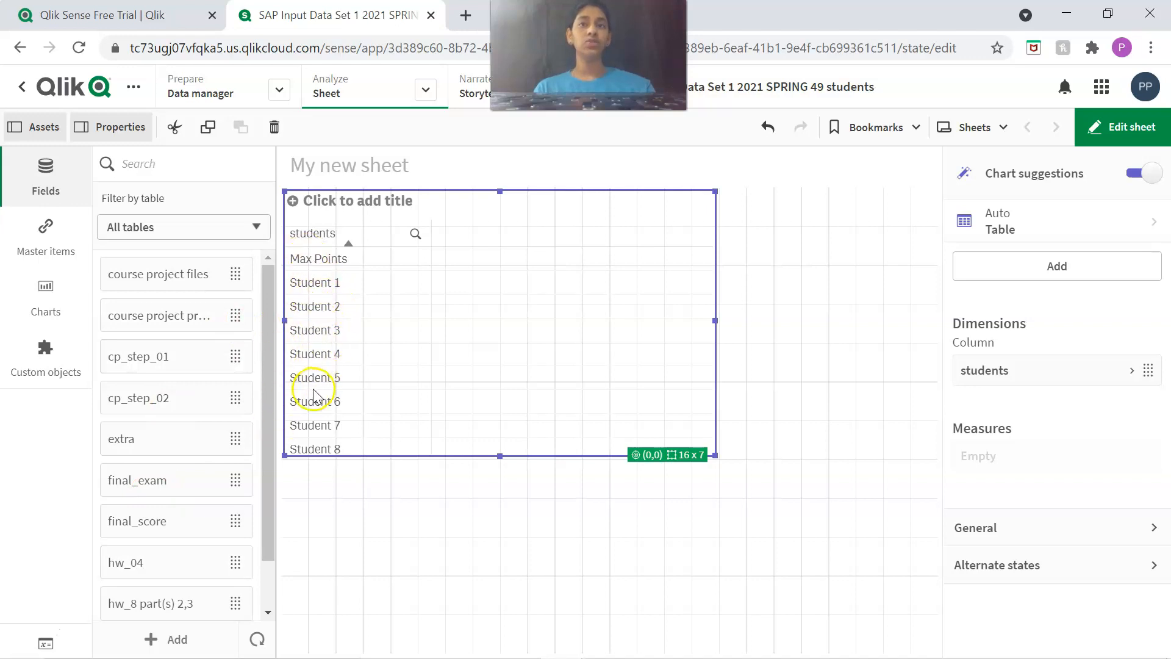
# Add the final_score field to the students table as a measure.
pyautogui.scroll(-9, 135, 464)
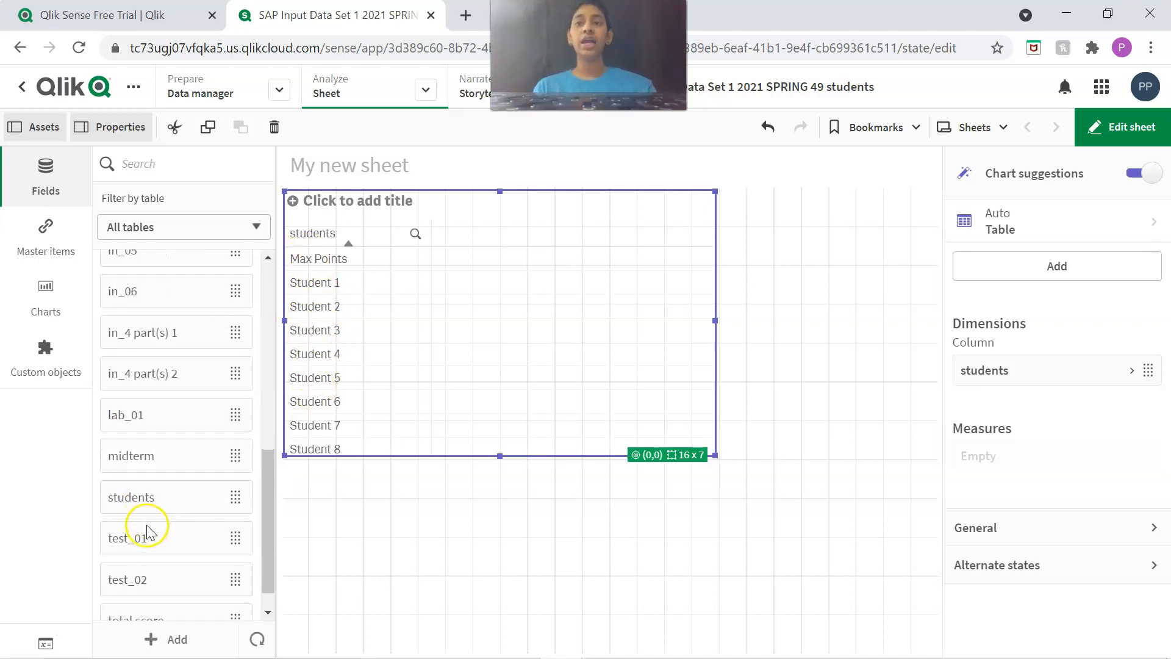
pyautogui.scroll(-1, 147, 531)
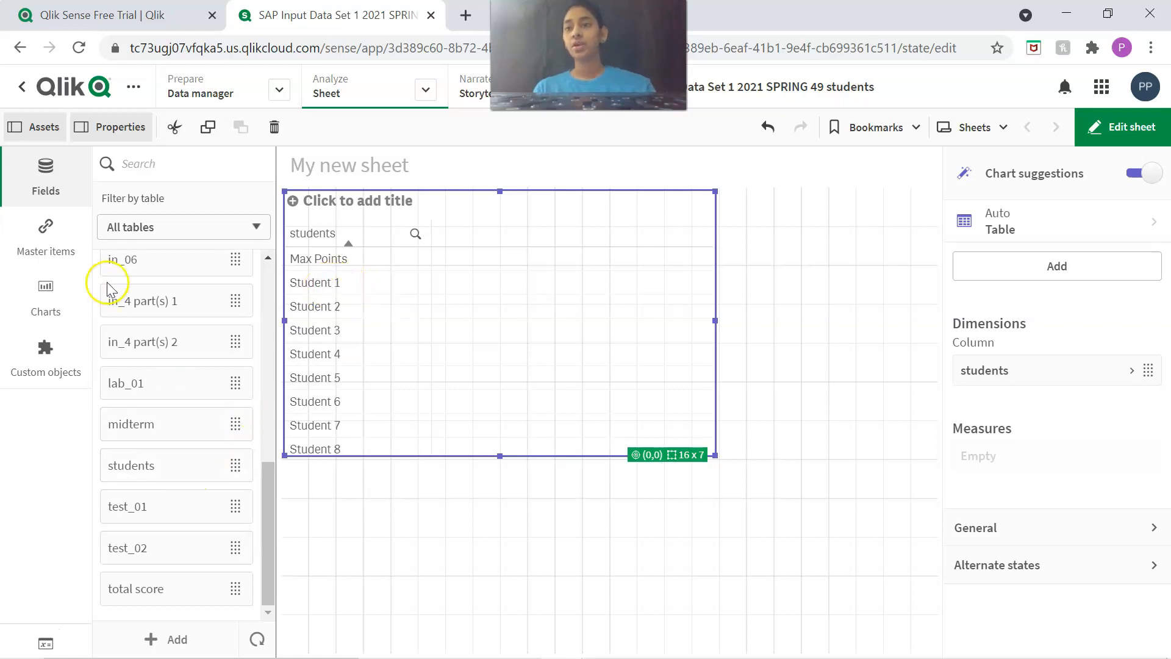
pyautogui.scroll(4, 149, 308)
pyautogui.scroll(3, 153, 305)
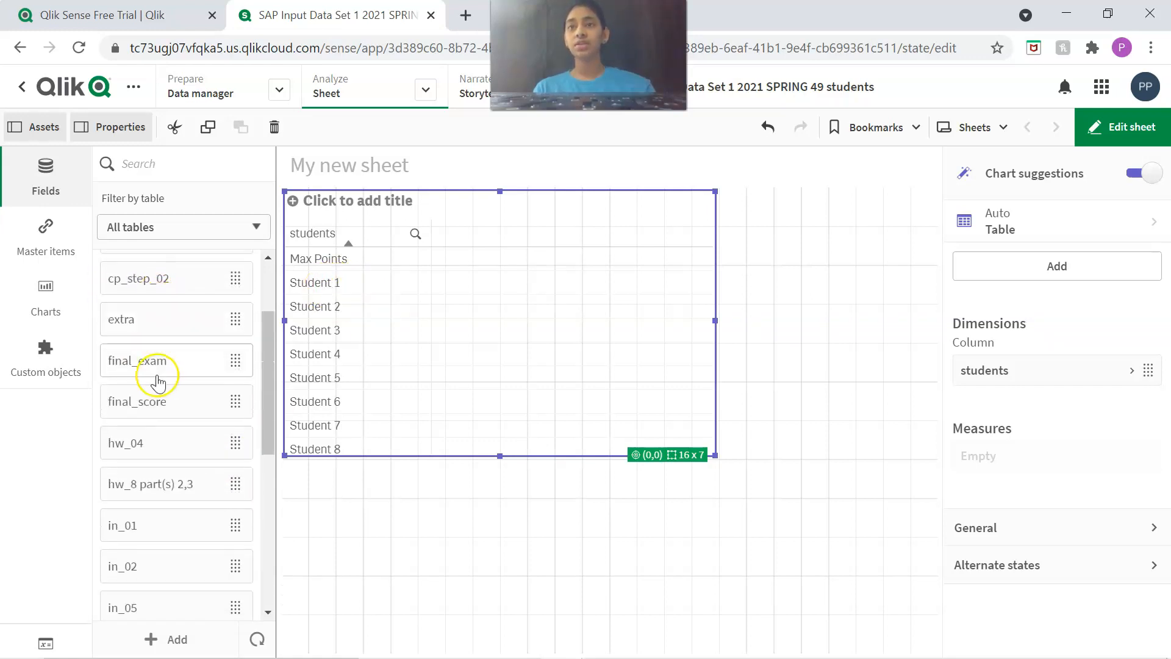
pyautogui.moveTo(155, 402); pyautogui.dragTo(457, 447)
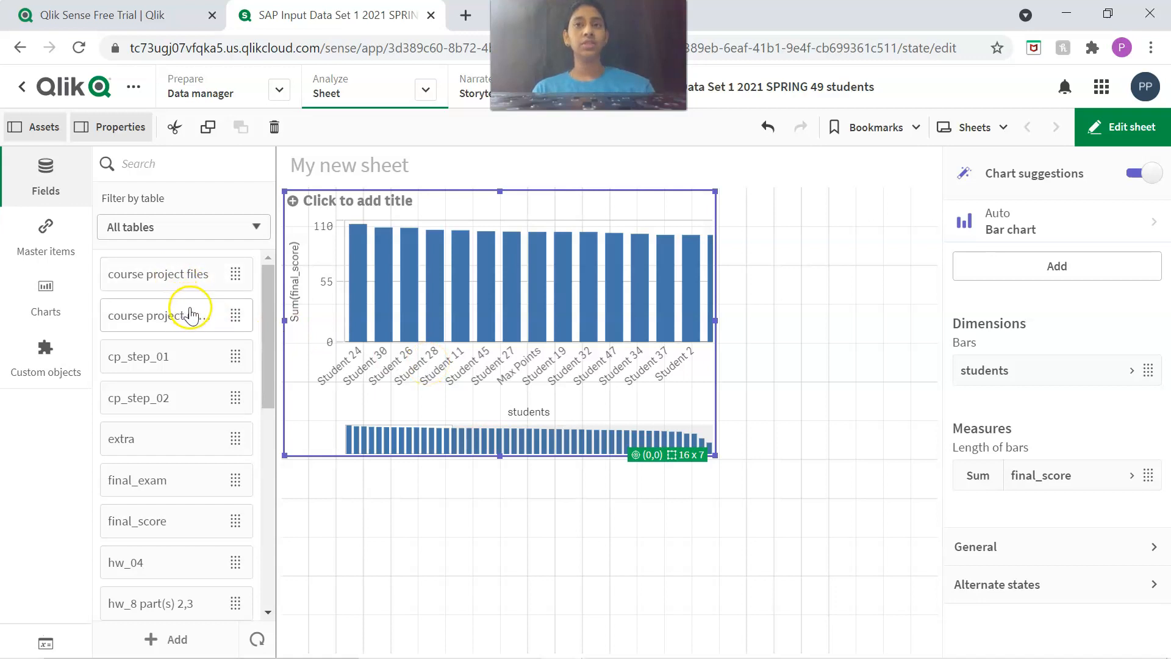
# Delete the students bar chart from the sheet and place the final_score field in the upper-left area as a KPI.
pyautogui.click(539, 329)
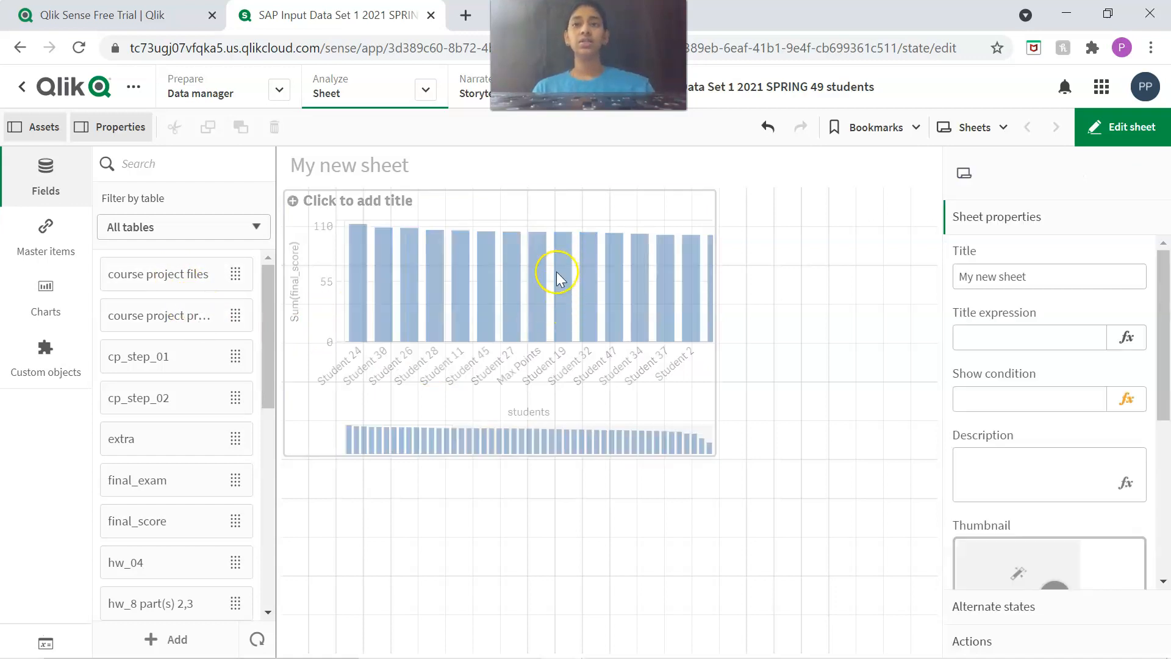
pyautogui.scroll(-5, 144, 379)
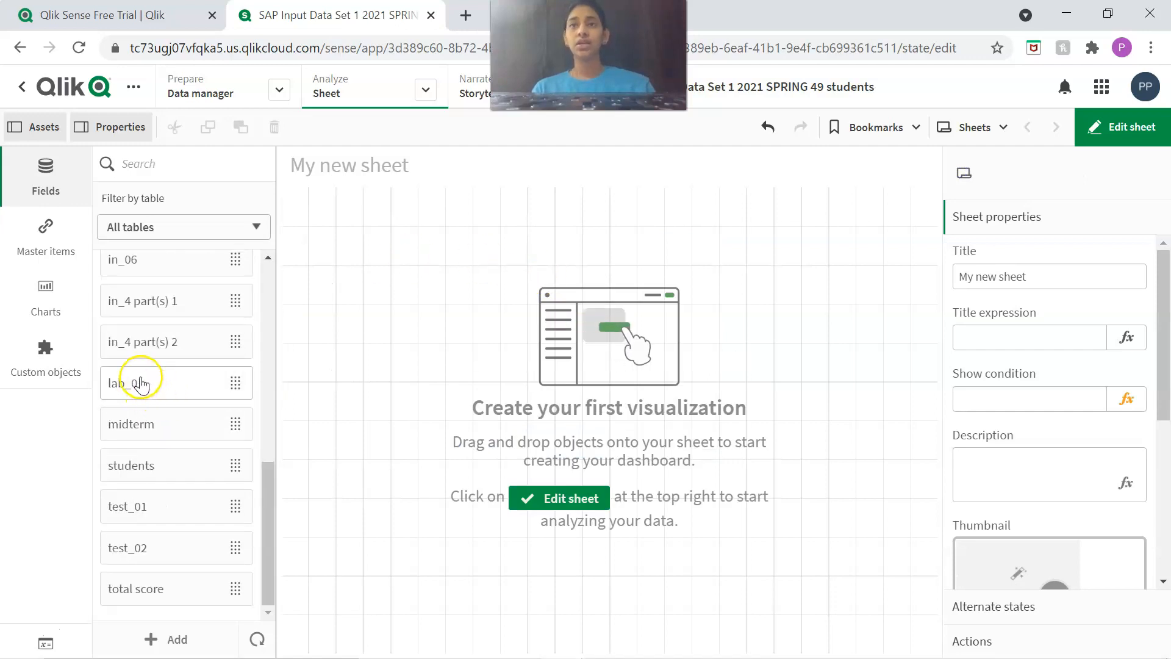
pyautogui.scroll(4, 165, 367)
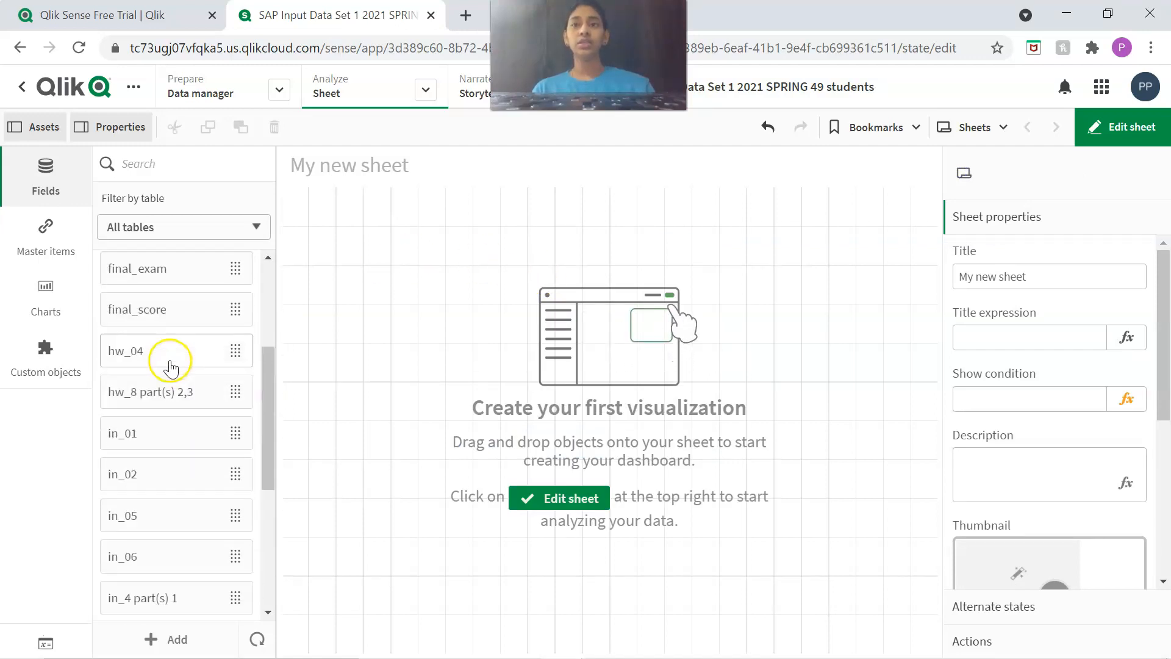
pyautogui.scroll(3, 170, 366)
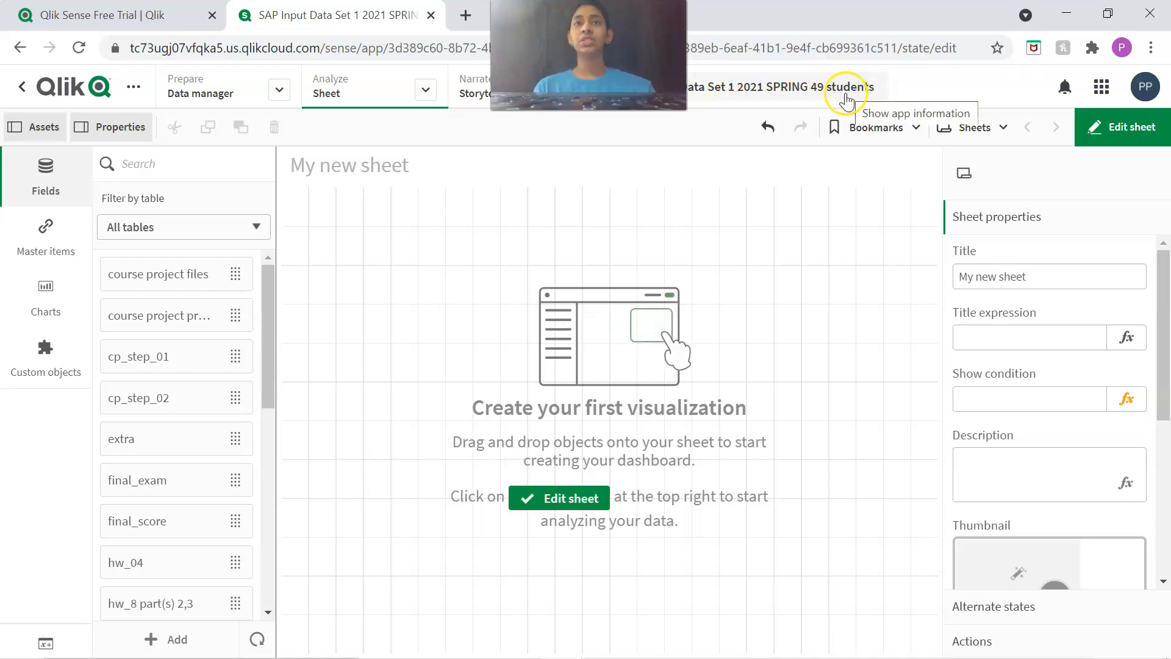
pyautogui.scroll(-8, 170, 427)
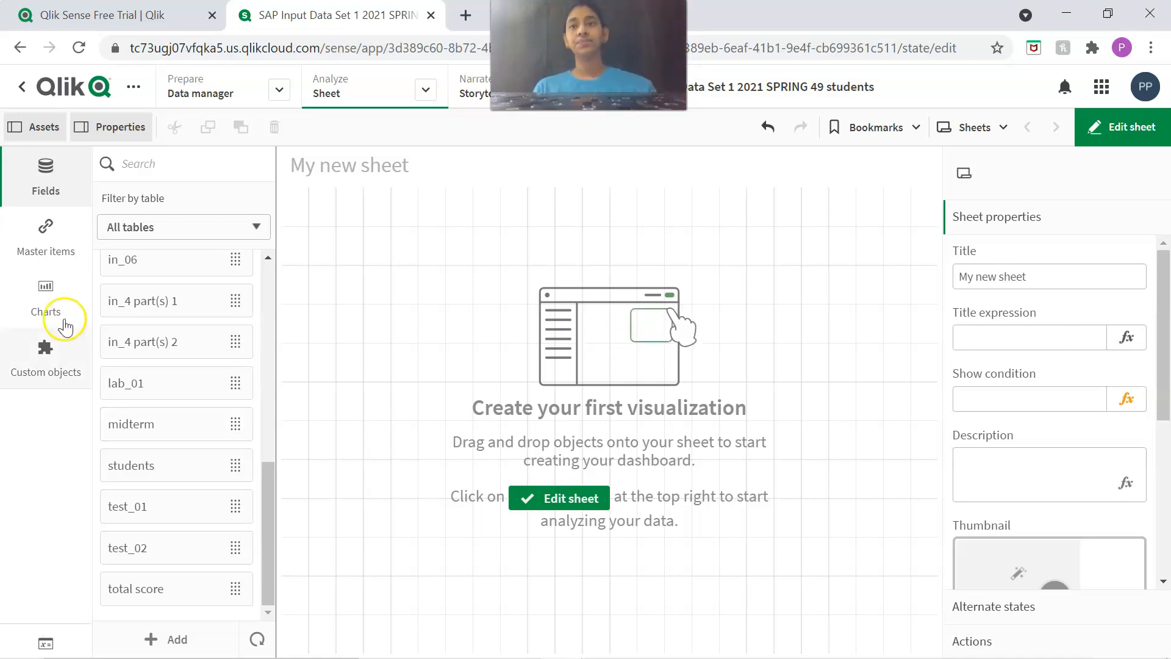
pyautogui.scroll(10, 178, 376)
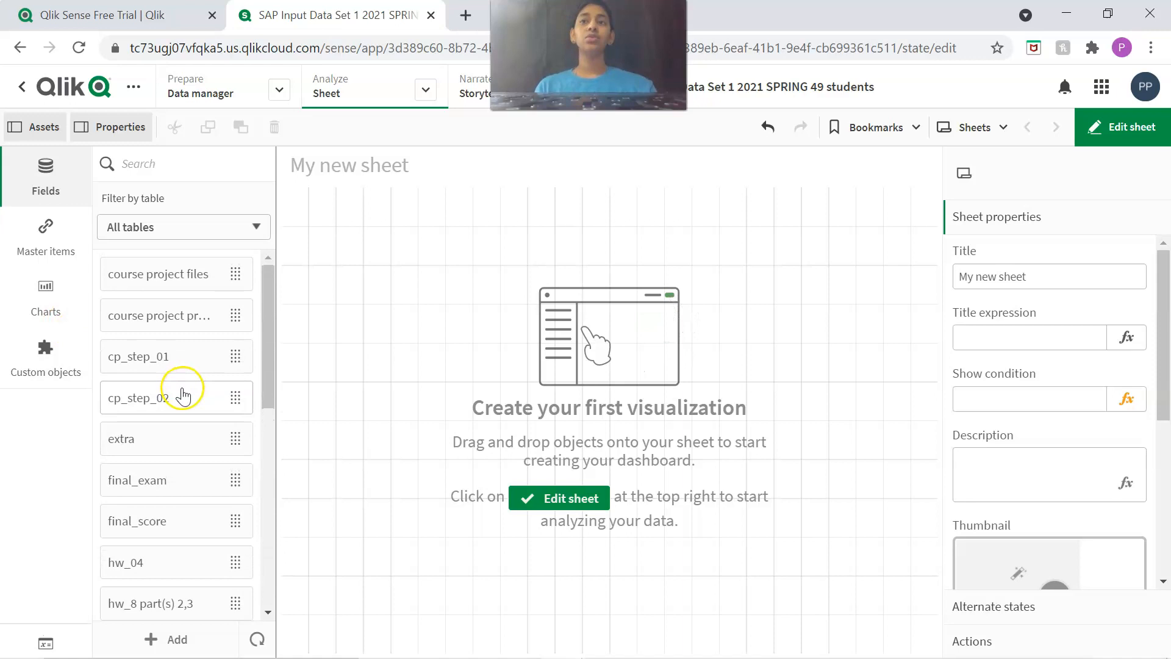
pyautogui.scroll(-10, 177, 391)
pyautogui.scroll(10, 149, 443)
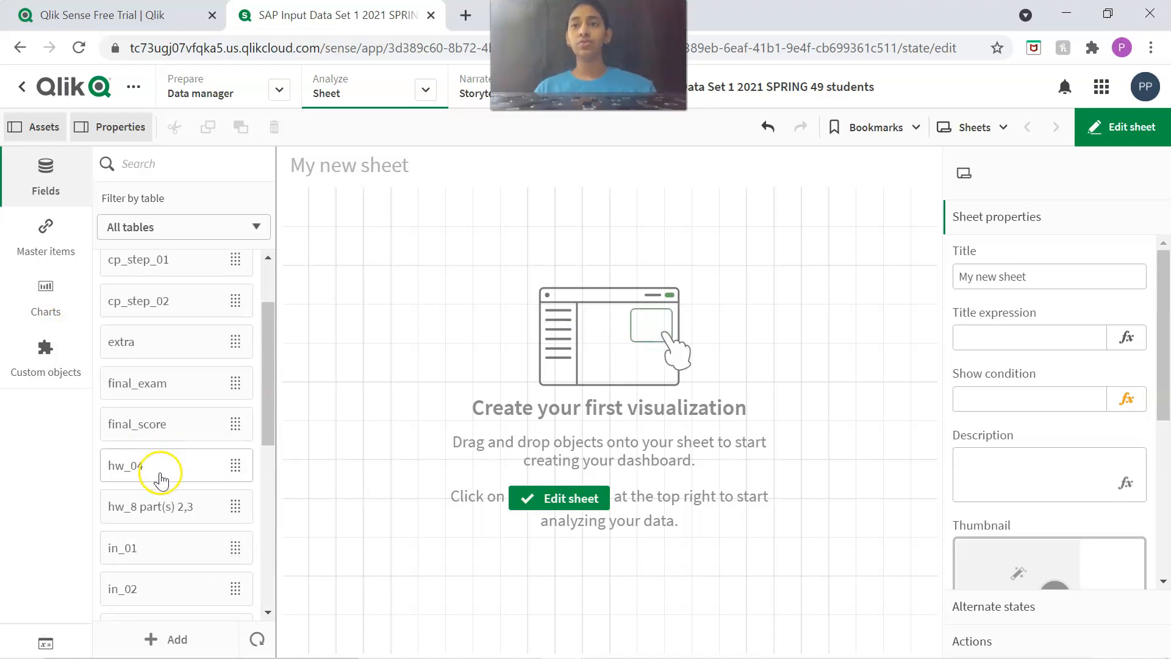
pyautogui.moveTo(217, 519); pyautogui.dragTo(454, 294)
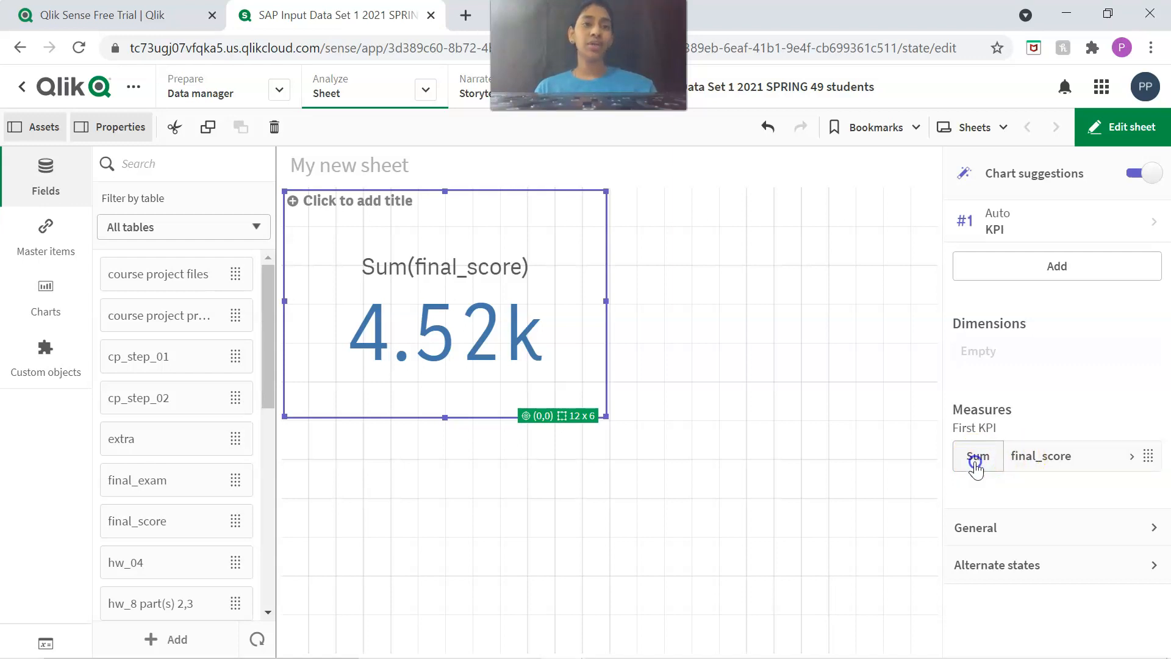
# Set the aggregation of the KPI's final_score measure to Avg.
pyautogui.moveTo(976, 458); pyautogui.dragTo(967, 386)
pyautogui.moveTo(977, 471); pyautogui.dragTo(970, 463)
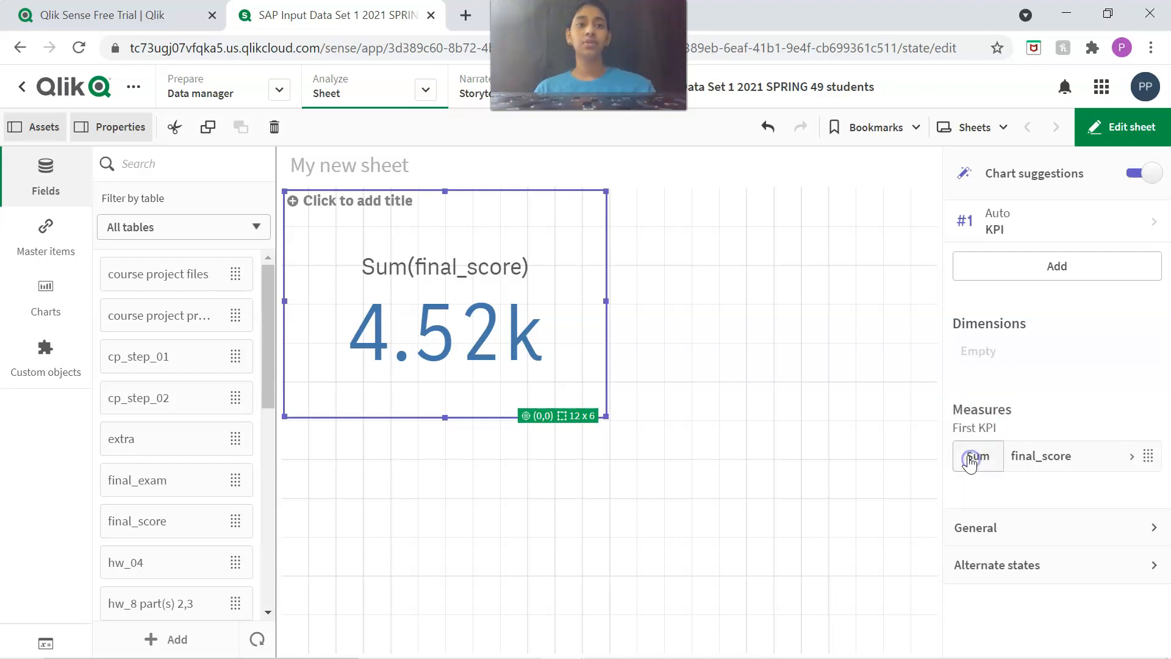
pyautogui.click(969, 462)
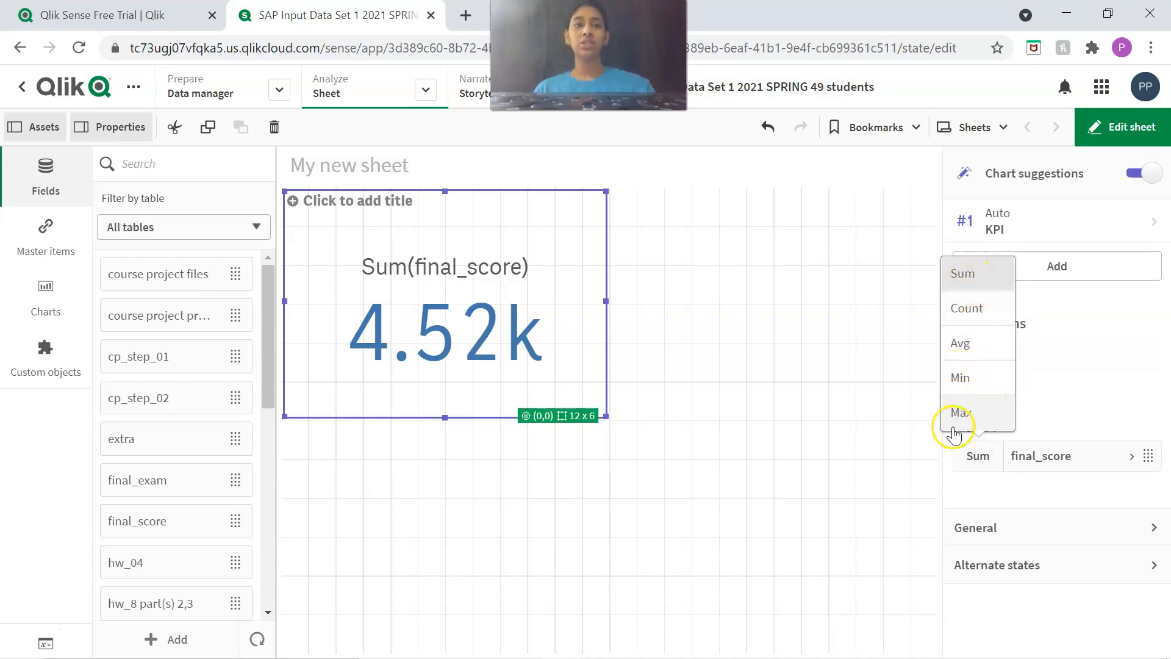
pyautogui.click(966, 353)
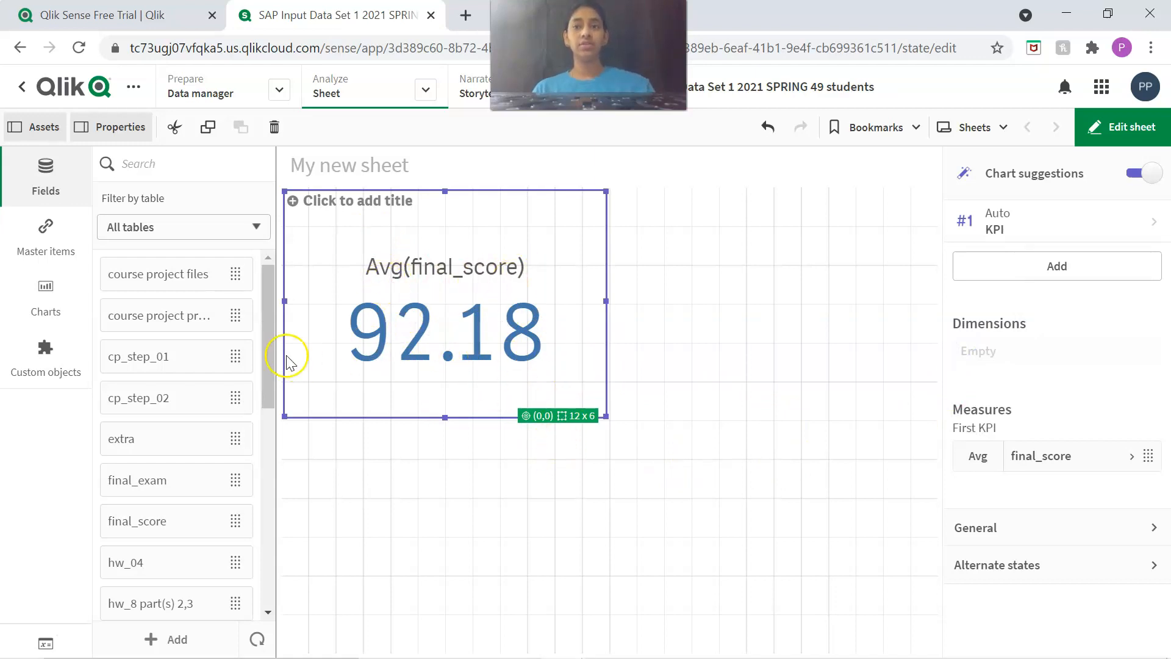
# Add the final_exam field to the KPI as a second measure and set its aggregation to Avg.
pyautogui.scroll(-3, 248, 374)
pyautogui.scroll(1, 171, 335)
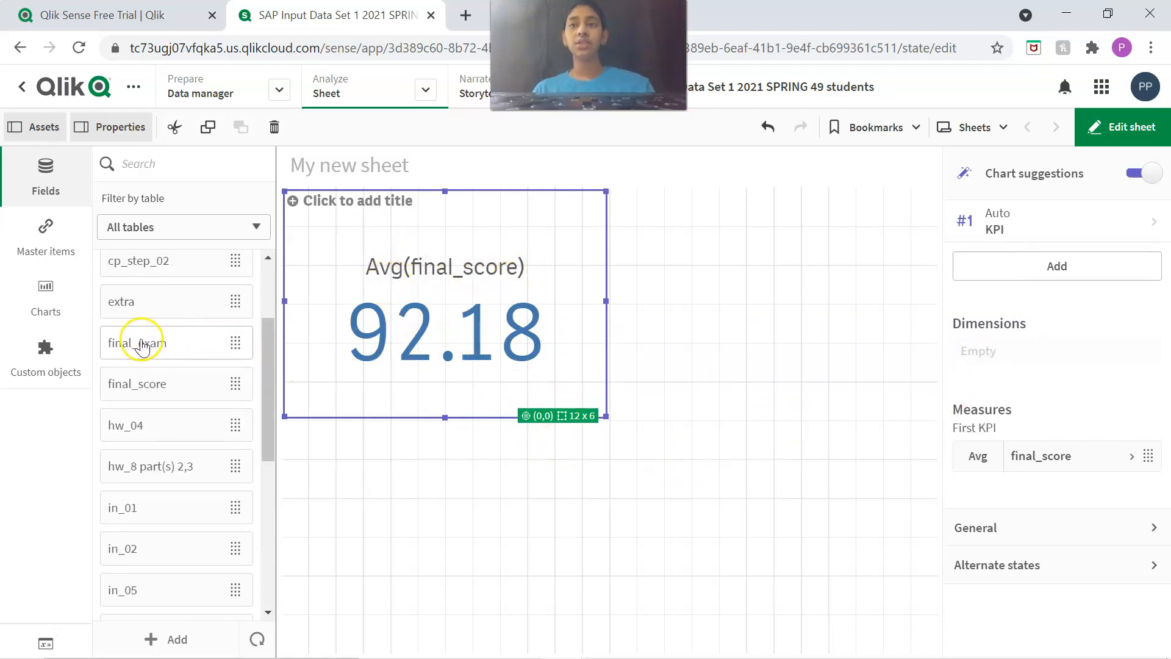
pyautogui.moveTo(381, 346); pyautogui.dragTo(483, 343)
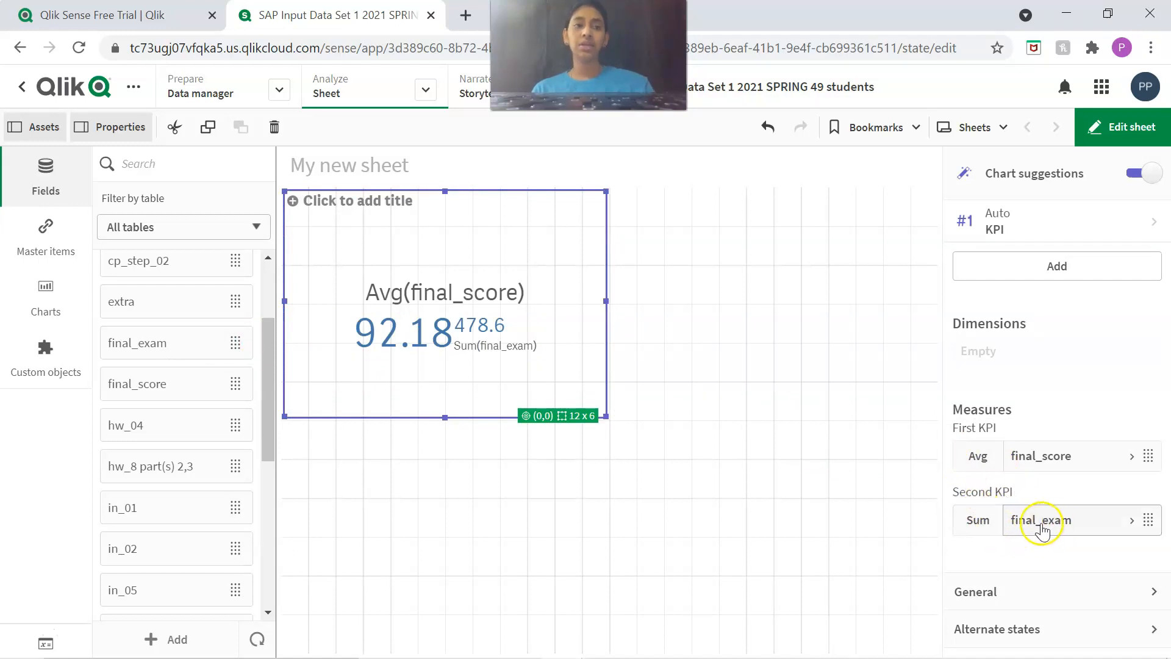
pyautogui.moveTo(972, 524)
pyautogui.mouseDown()
pyautogui.moveTo(974, 508)
pyautogui.moveTo(974, 523)
pyautogui.mouseUp()
pyautogui.click(974, 523)
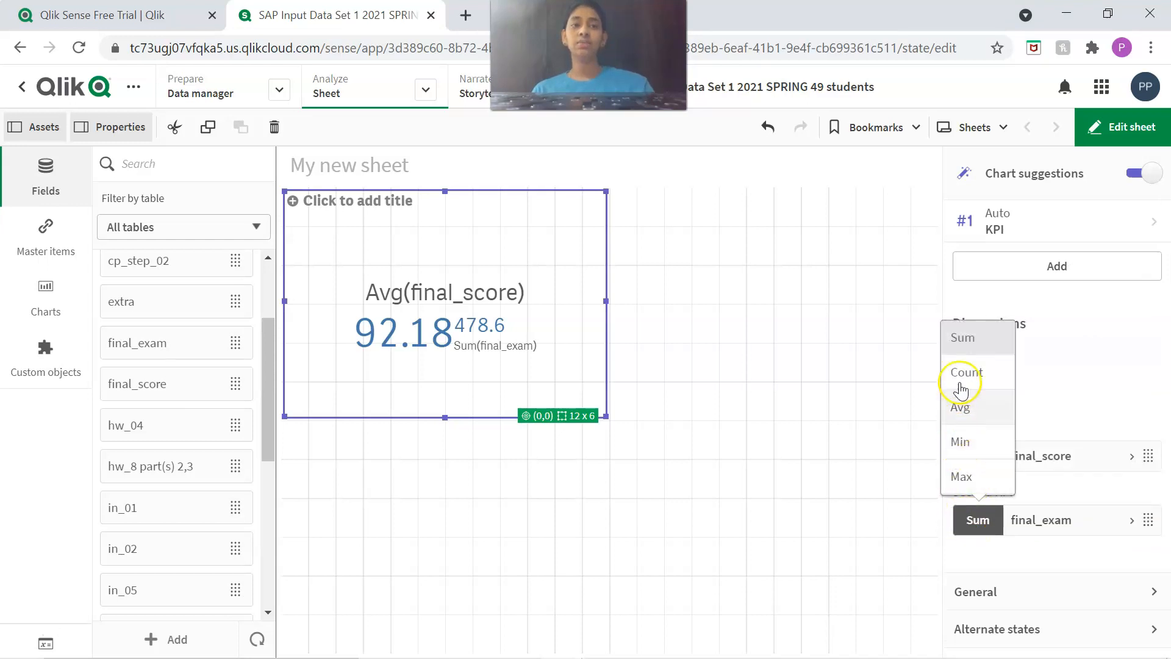
pyautogui.click(955, 418)
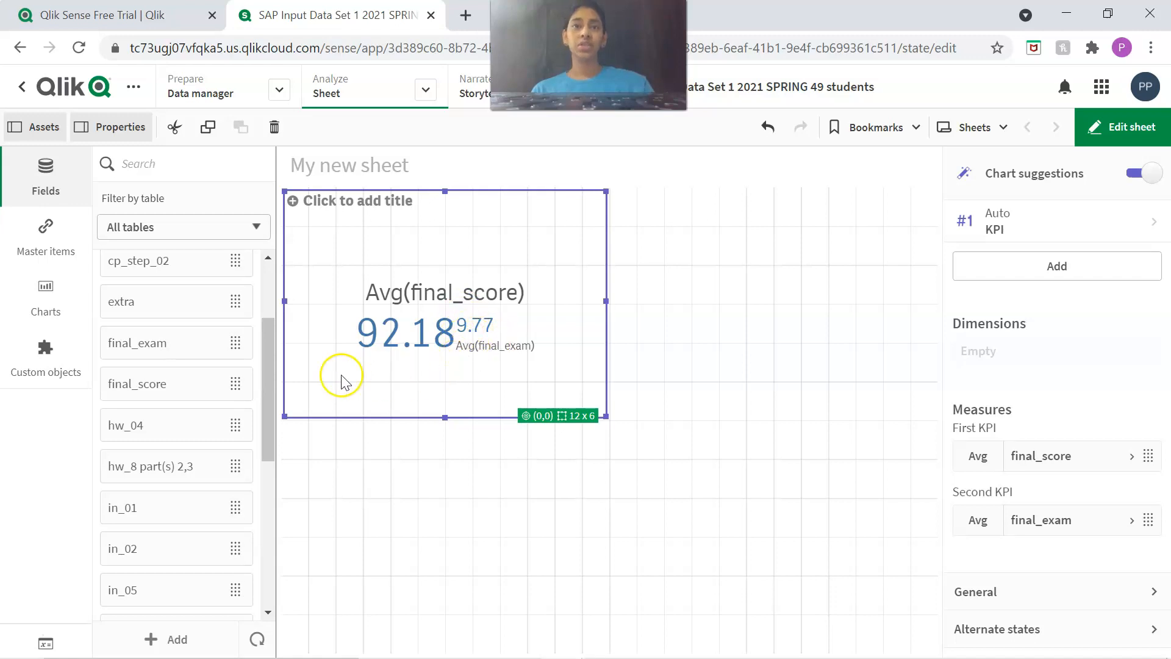
# Add the total score field to the visualization as a third measure and set its aggregation to Avg.
pyautogui.scroll(-6, 210, 415)
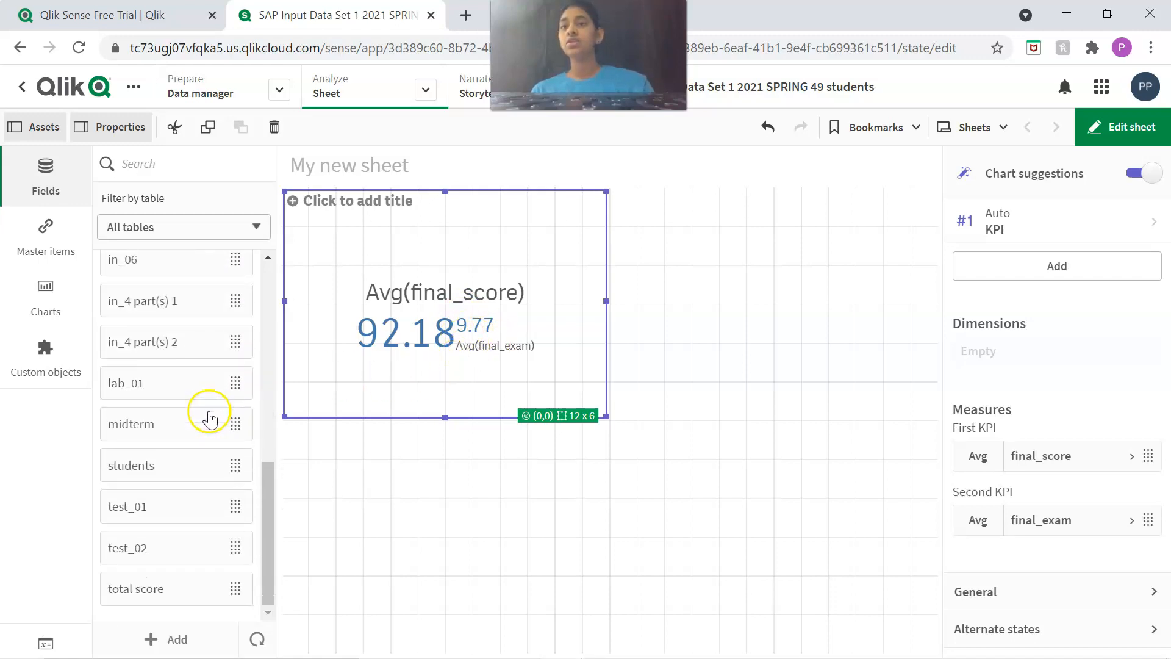
pyautogui.scroll(6, 208, 414)
pyautogui.scroll(-6, 208, 414)
pyautogui.moveTo(154, 580); pyautogui.dragTo(549, 445)
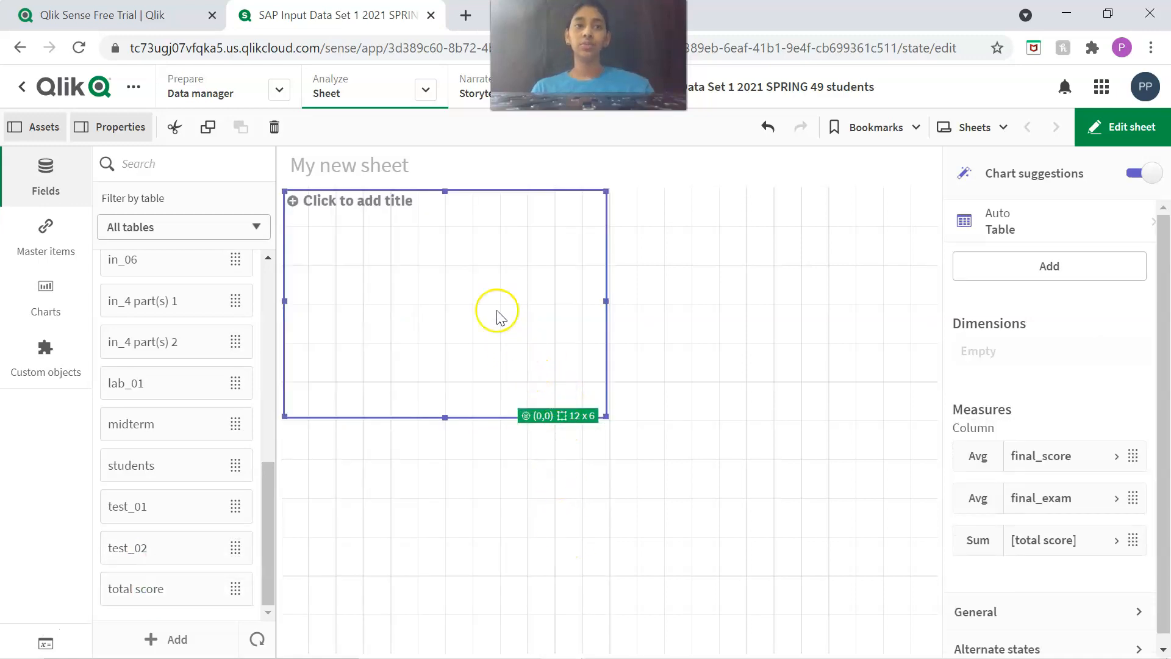
pyautogui.click(978, 540)
pyautogui.click(965, 429)
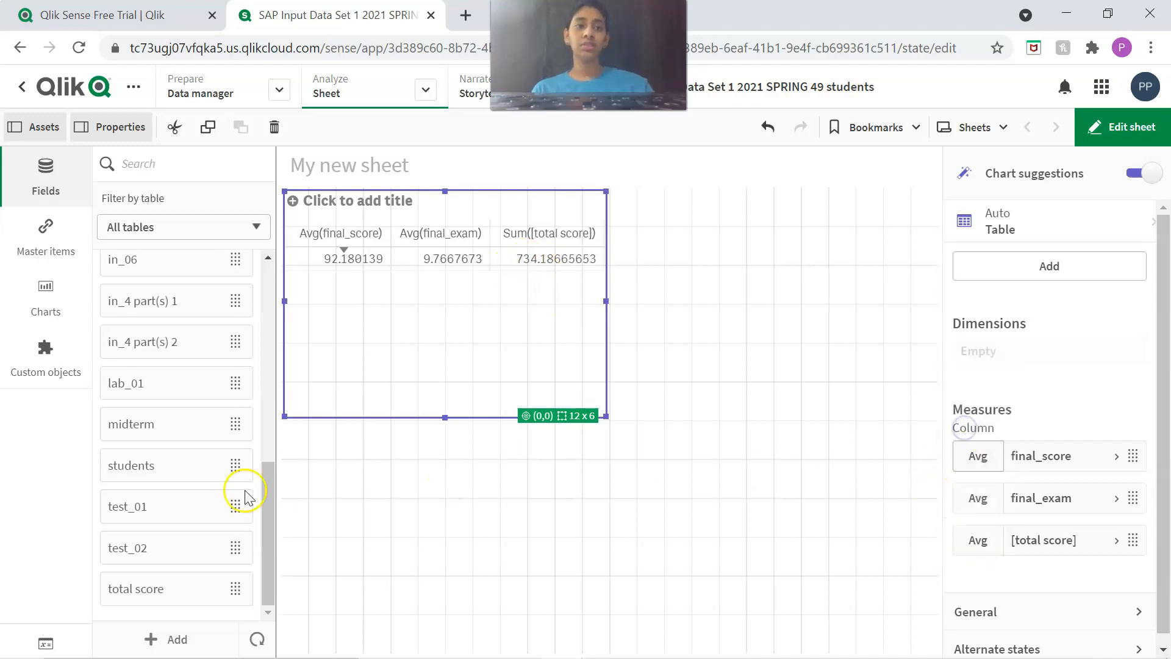
# Add the course project files, course project pres., cp_step_01 and hw_8 part(s) 2,3 fields to the table as measures.
pyautogui.scroll(5, 183, 403)
pyautogui.scroll(3, 206, 415)
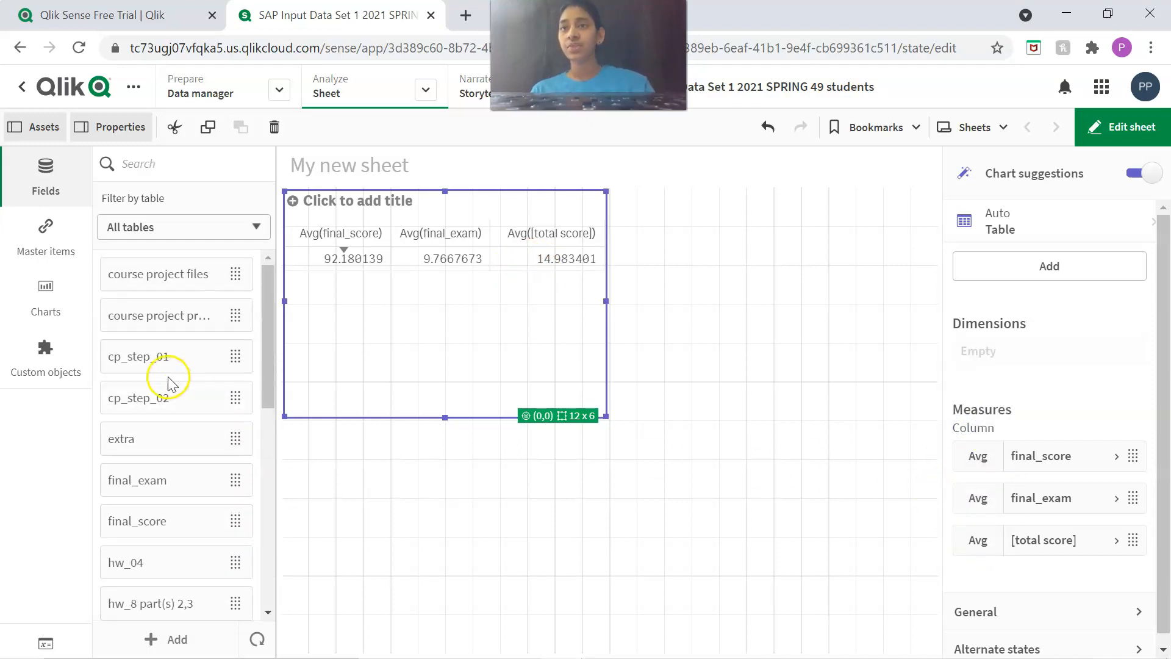
pyautogui.moveTo(183, 316); pyautogui.dragTo(414, 373)
pyautogui.moveTo(171, 357); pyautogui.dragTo(475, 354)
pyautogui.moveTo(129, 400); pyautogui.dragTo(455, 347)
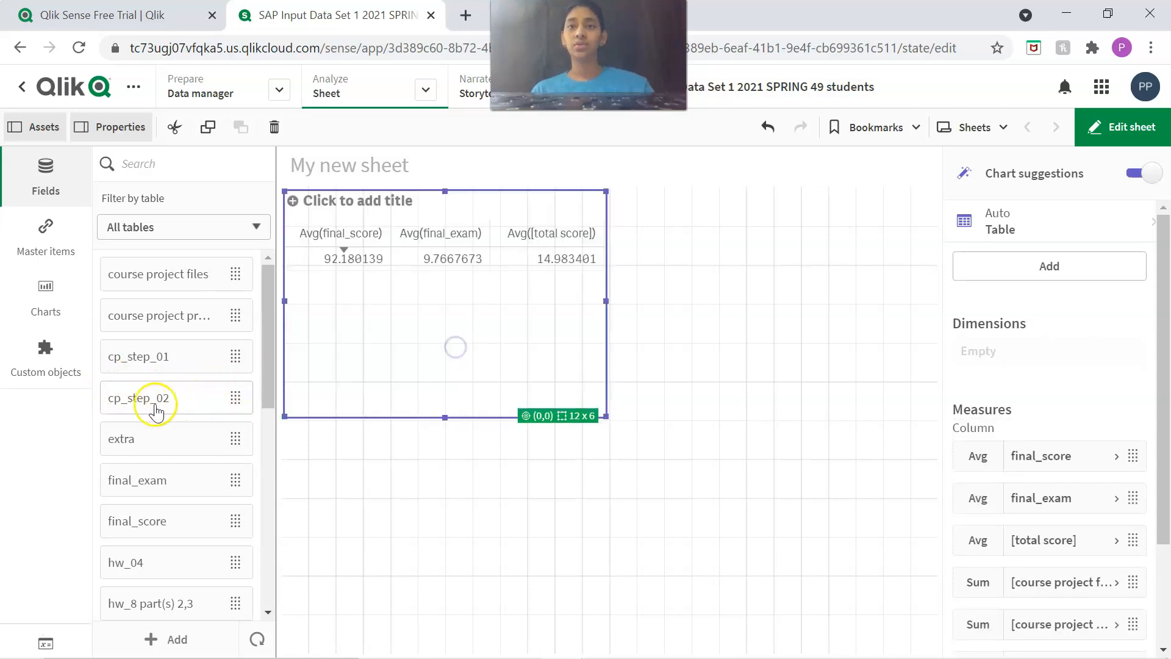
pyautogui.scroll(-7, 156, 412)
pyautogui.scroll(1, 147, 354)
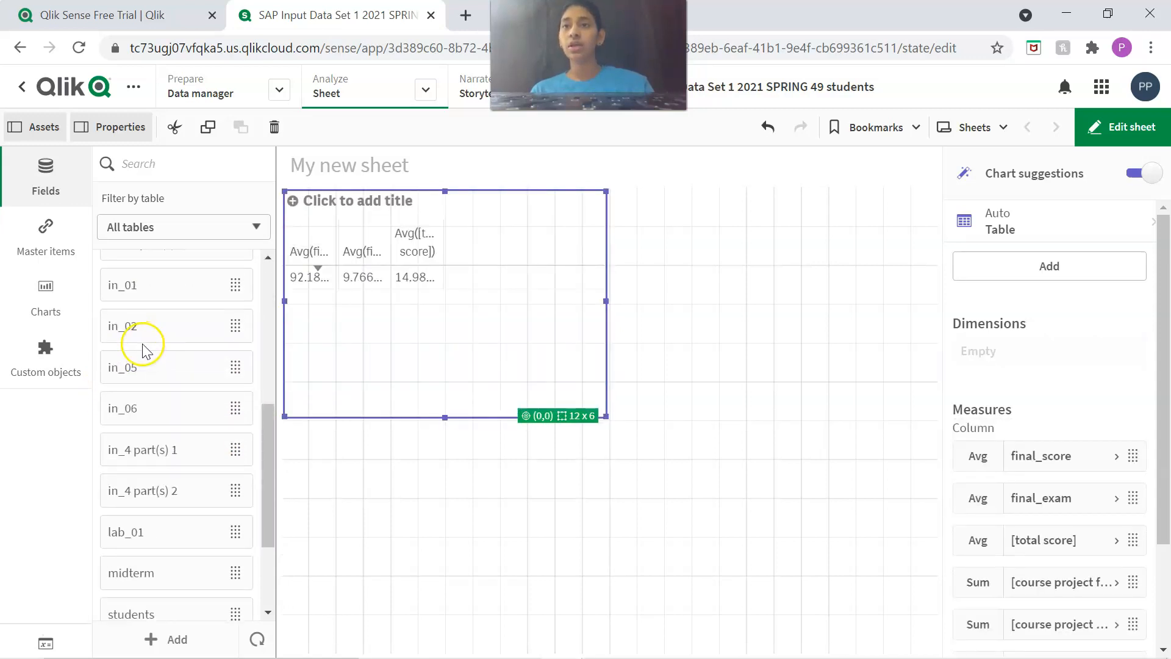
pyautogui.scroll(1, 144, 349)
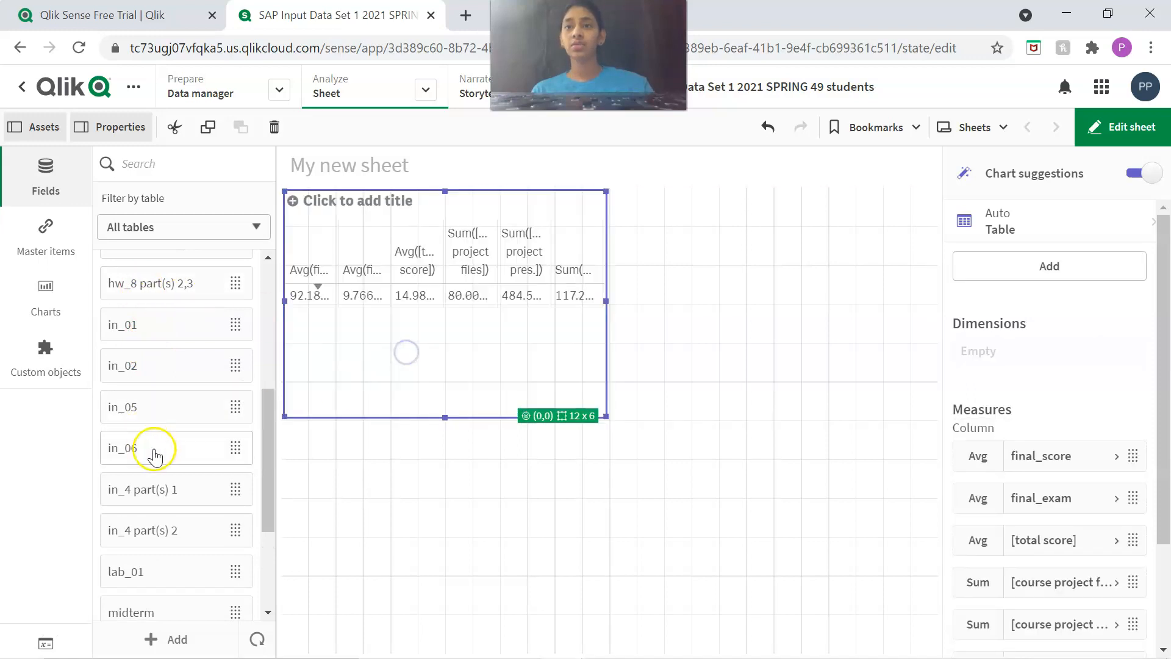
pyautogui.scroll(-3, 156, 457)
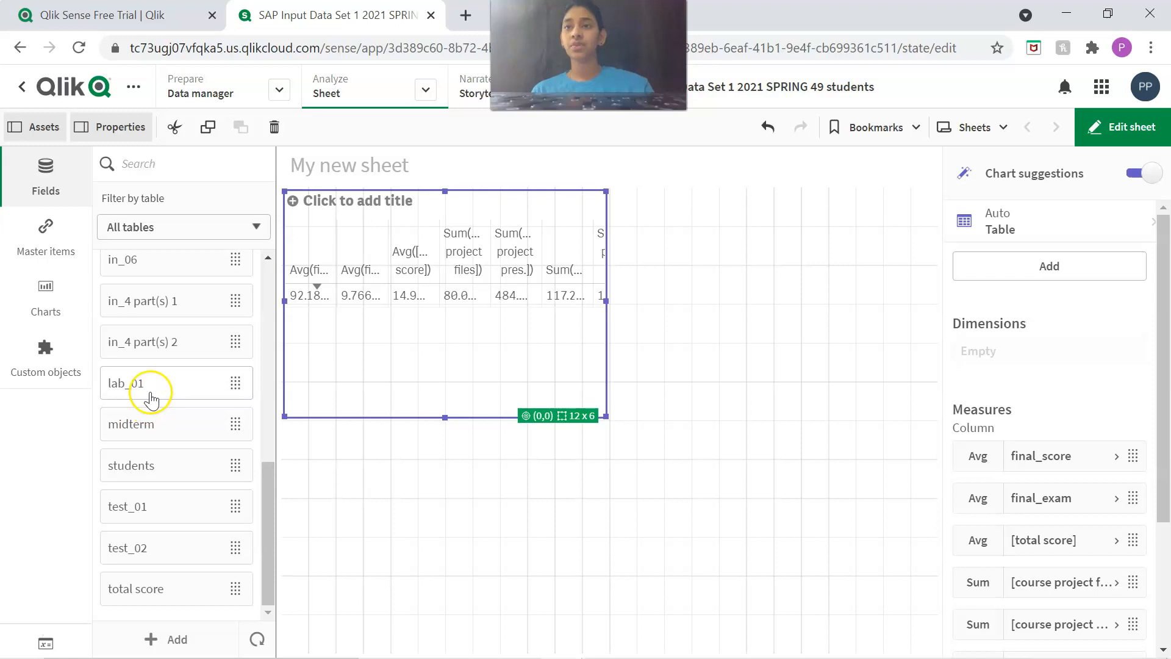
# Add the test_02, lab_01 and in_4 part(s) 2 fields to the table as measures.
pyautogui.scroll(1, 150, 396)
pyautogui.moveTo(200, 452); pyautogui.dragTo(158, 449)
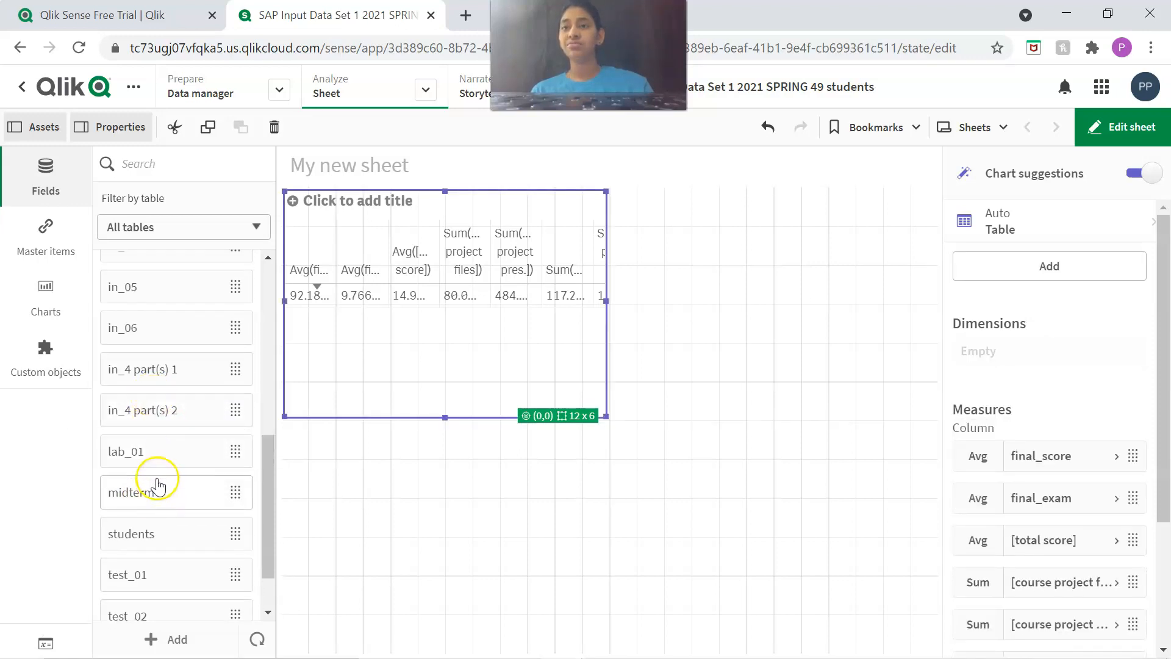
pyautogui.moveTo(141, 610); pyautogui.dragTo(353, 361)
pyautogui.moveTo(124, 508); pyautogui.dragTo(393, 348)
pyautogui.scroll(-1, 133, 439)
pyautogui.moveTo(140, 390); pyautogui.dragTo(437, 366)
pyautogui.moveTo(152, 523); pyautogui.dragTo(307, 374)
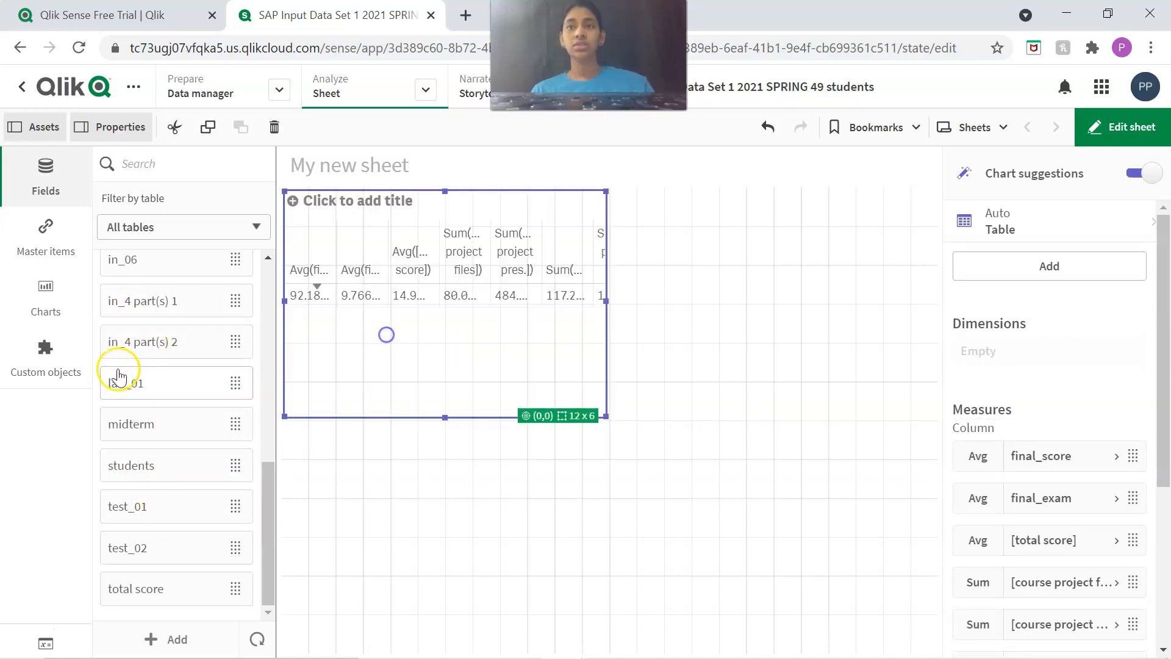
pyautogui.moveTo(134, 351); pyautogui.dragTo(378, 354)
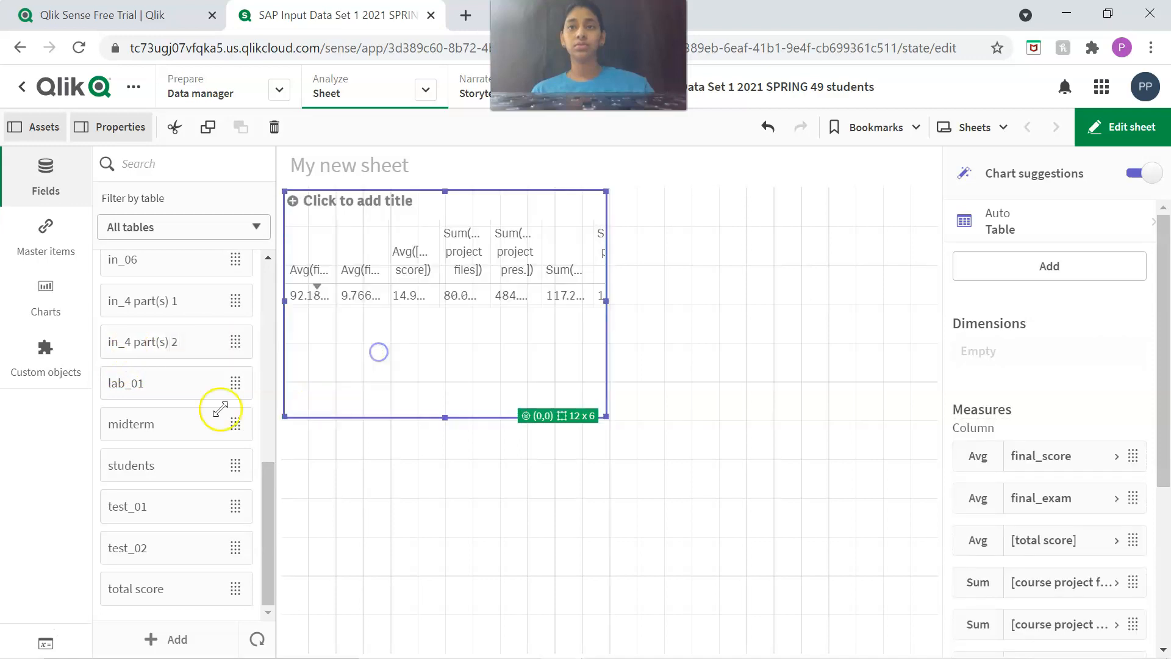
# Add the in_01, in_06 and extra fields to the table as measures.
pyautogui.scroll(2, 163, 397)
pyautogui.scroll(3, 155, 401)
pyautogui.moveTo(144, 367); pyautogui.dragTo(419, 377)
pyautogui.moveTo(144, 405); pyautogui.dragTo(440, 362)
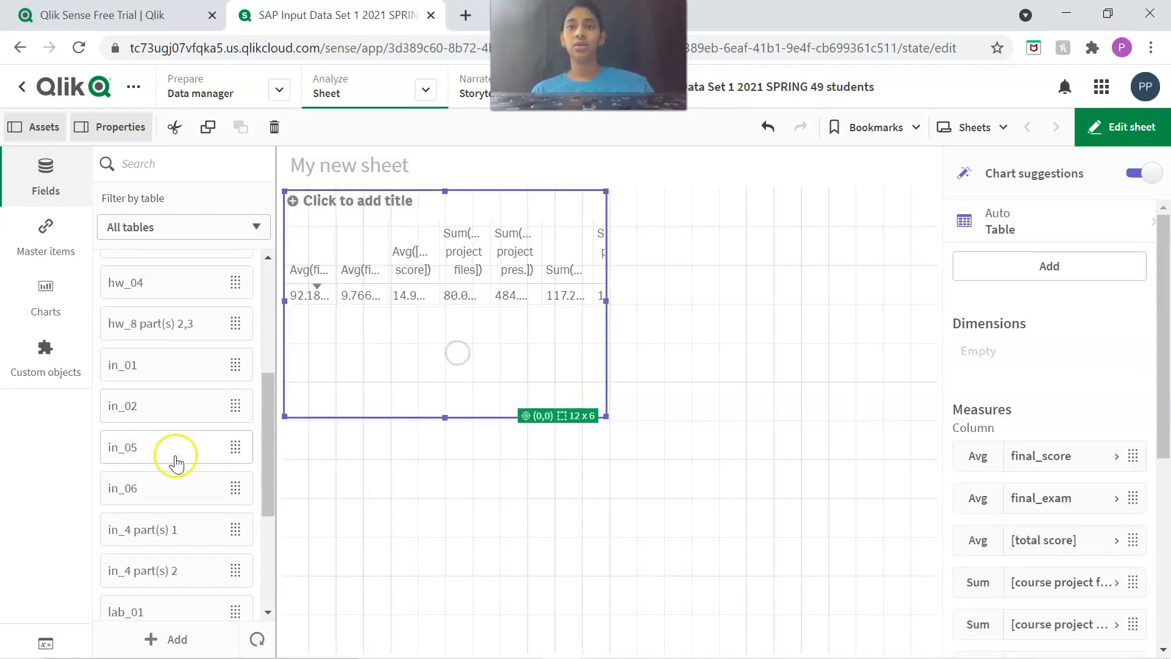
pyautogui.moveTo(178, 485); pyautogui.dragTo(414, 380)
pyautogui.scroll(4, 149, 445)
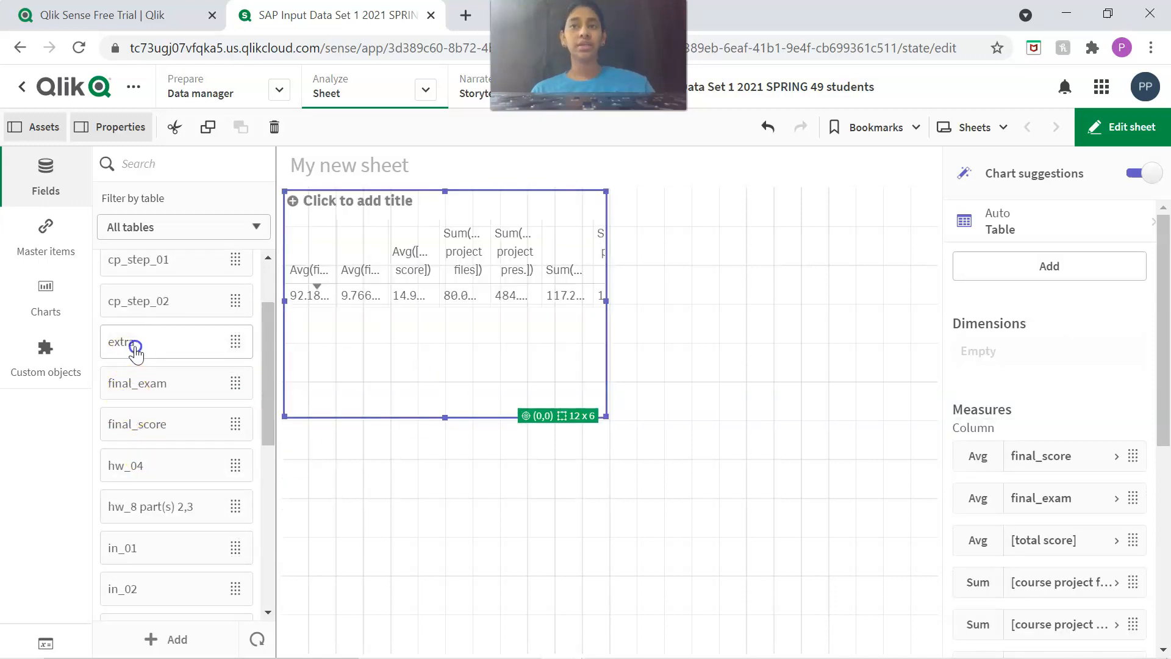
pyautogui.moveTo(136, 348); pyautogui.dragTo(444, 324)
# Enlarge the table to 21 x 12 grid cells and look through its list of measures.
pyautogui.scroll(1, 183, 413)
pyautogui.scroll(-5, 197, 379)
pyautogui.scroll(-3, 195, 358)
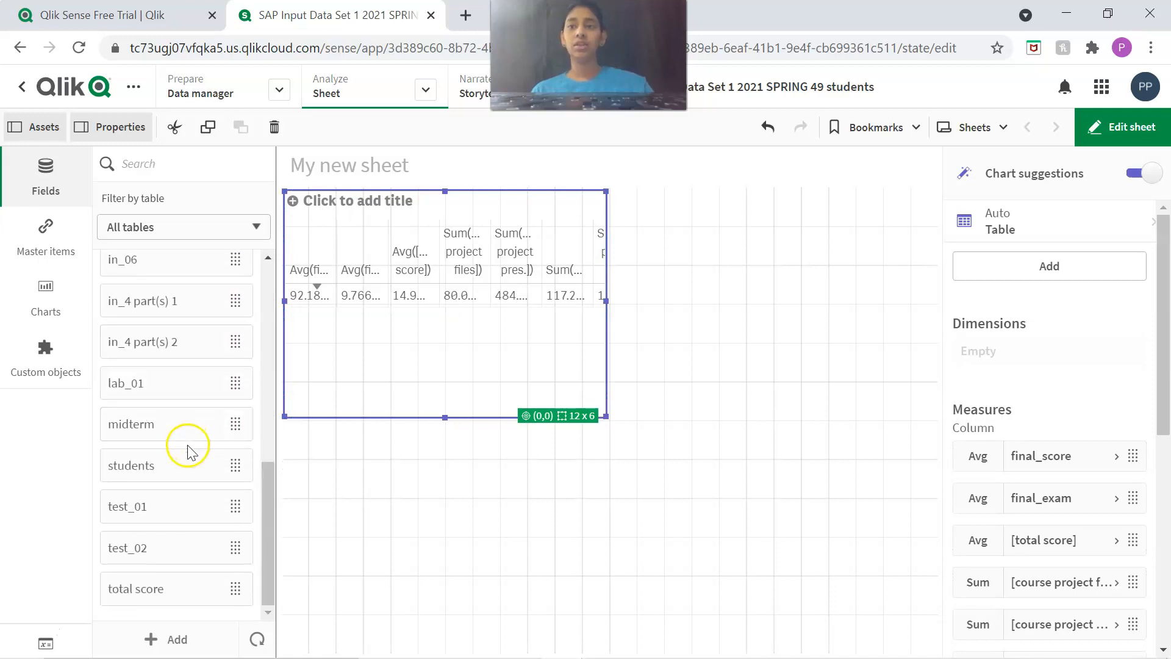
pyautogui.moveTo(728, 513); pyautogui.dragTo(866, 643)
pyautogui.scroll(-3, 1007, 421)
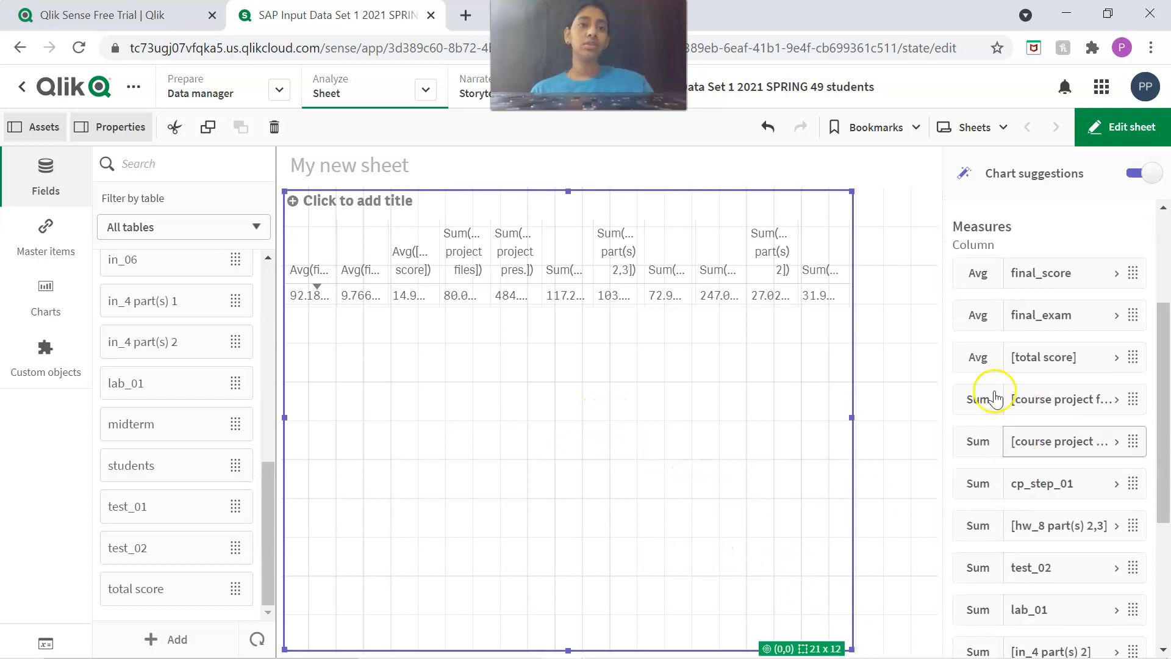
pyautogui.scroll(-2, 981, 511)
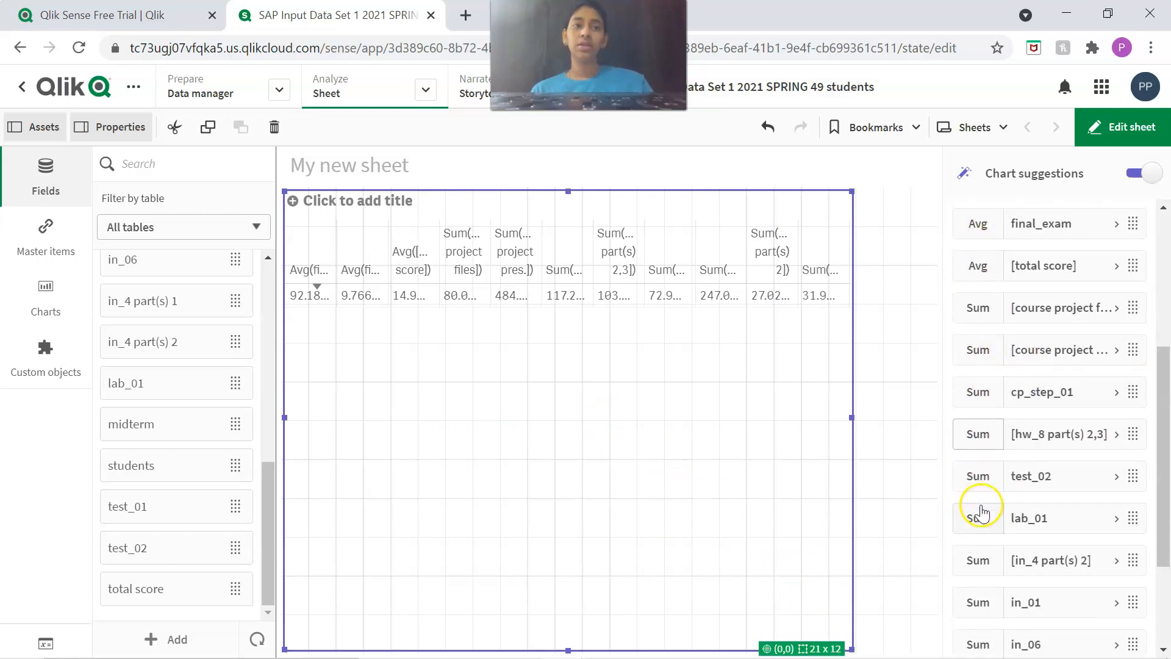
# Set the course project files and cp_step_01 measures to the Avg aggregation, and try the same for course project pres.
pyautogui.click(970, 308)
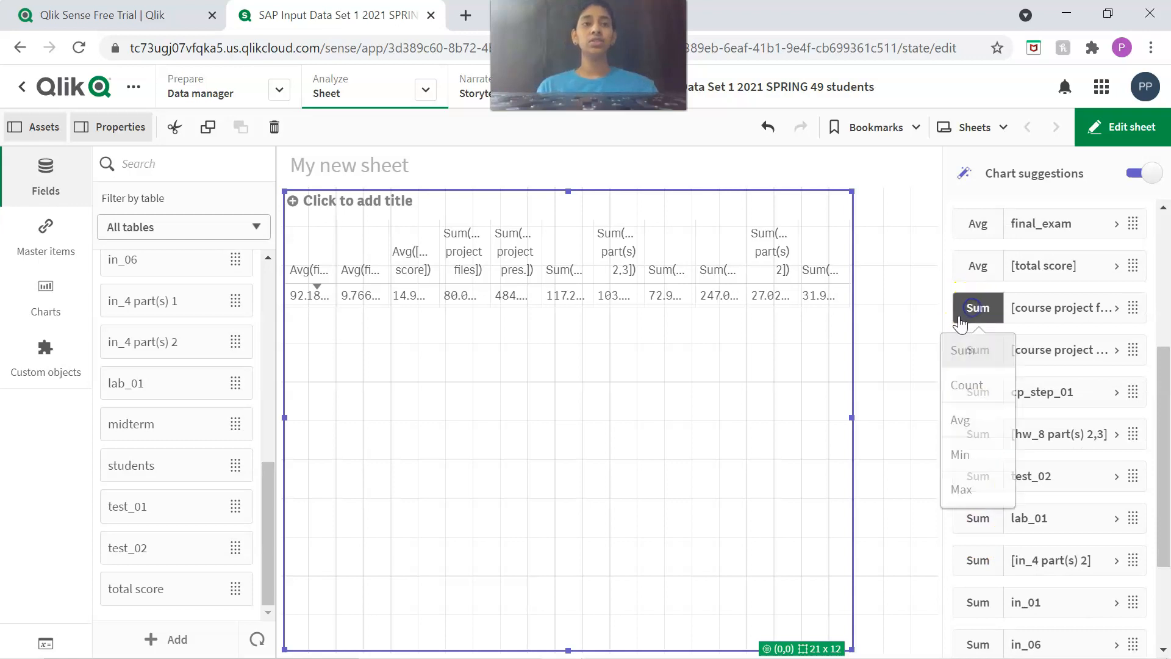
pyautogui.click(950, 430)
pyautogui.click(976, 350)
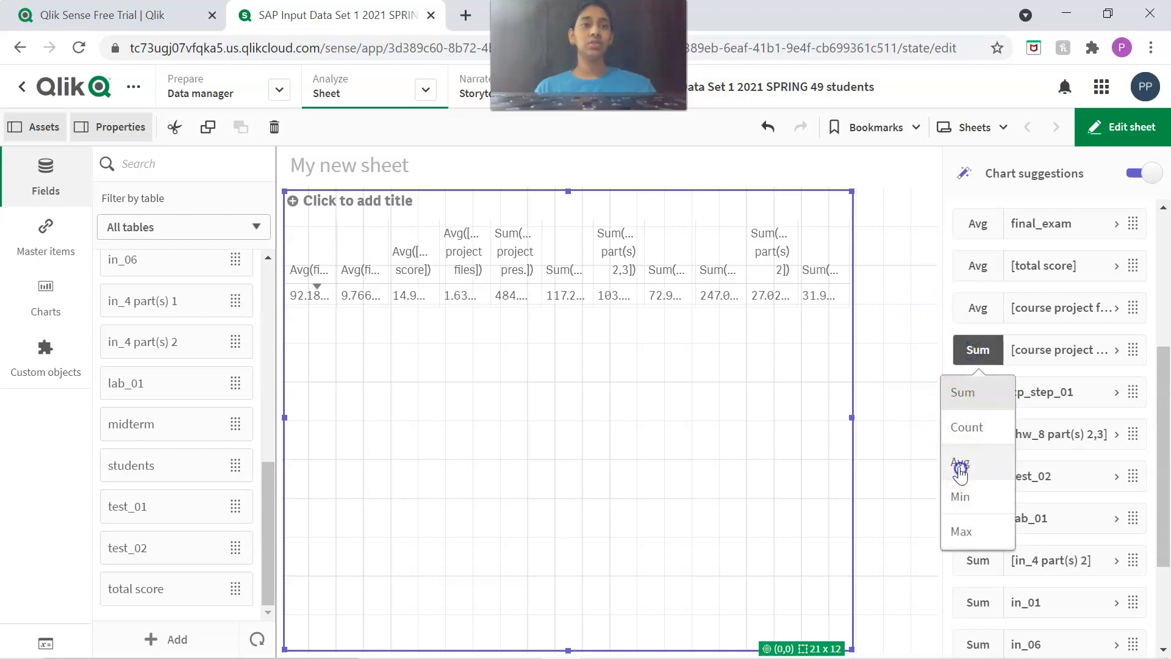
pyautogui.click(961, 469)
pyautogui.click(976, 392)
pyautogui.click(949, 505)
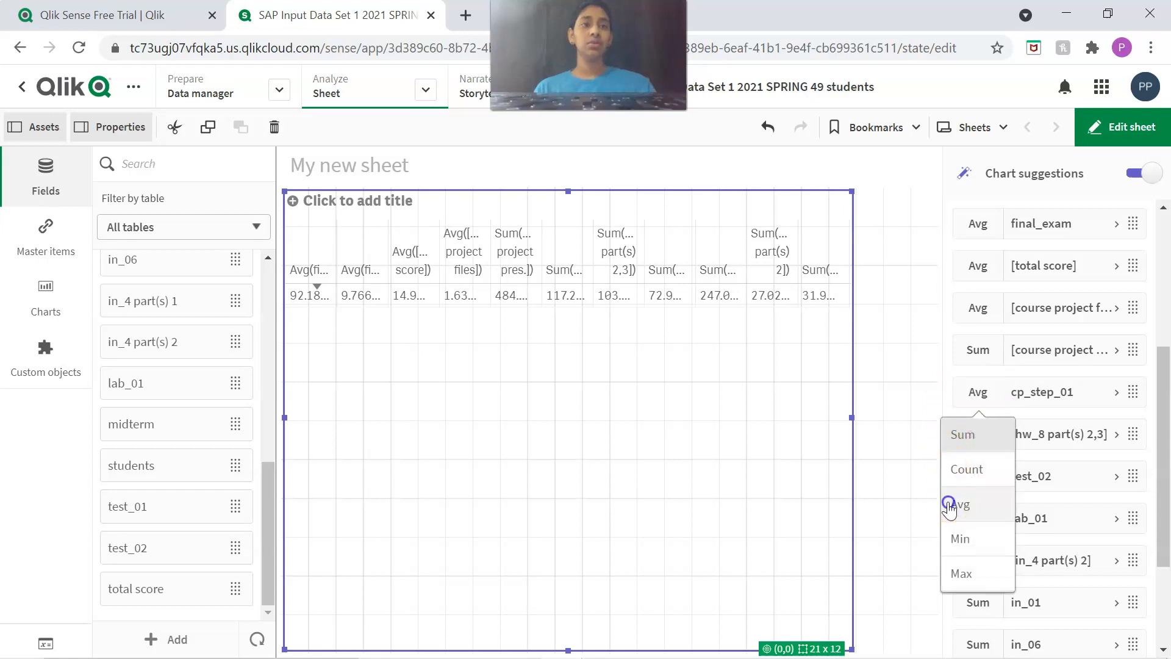
# Set the hw_8 part(s) 2,3 measure to Avg and try again to average course project pres.
pyautogui.click(976, 349)
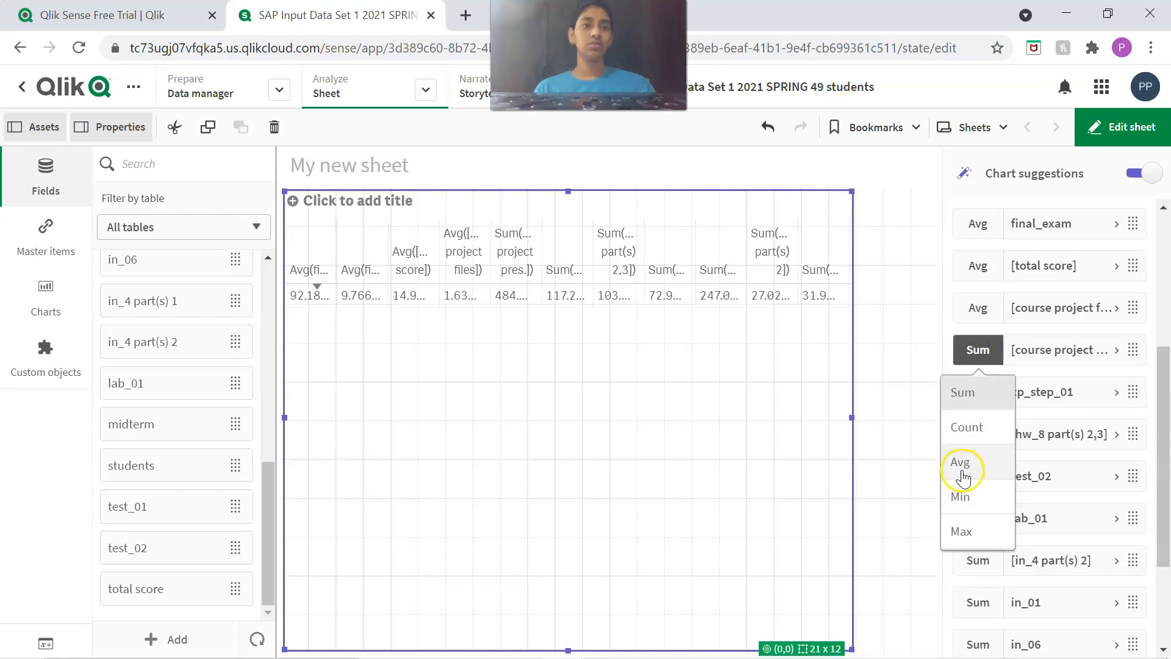
pyautogui.click(956, 464)
pyautogui.moveTo(981, 443)
pyautogui.mouseDown()
pyautogui.moveTo(987, 499)
pyautogui.moveTo(970, 437)
pyautogui.mouseUp()
pyautogui.click(976, 434)
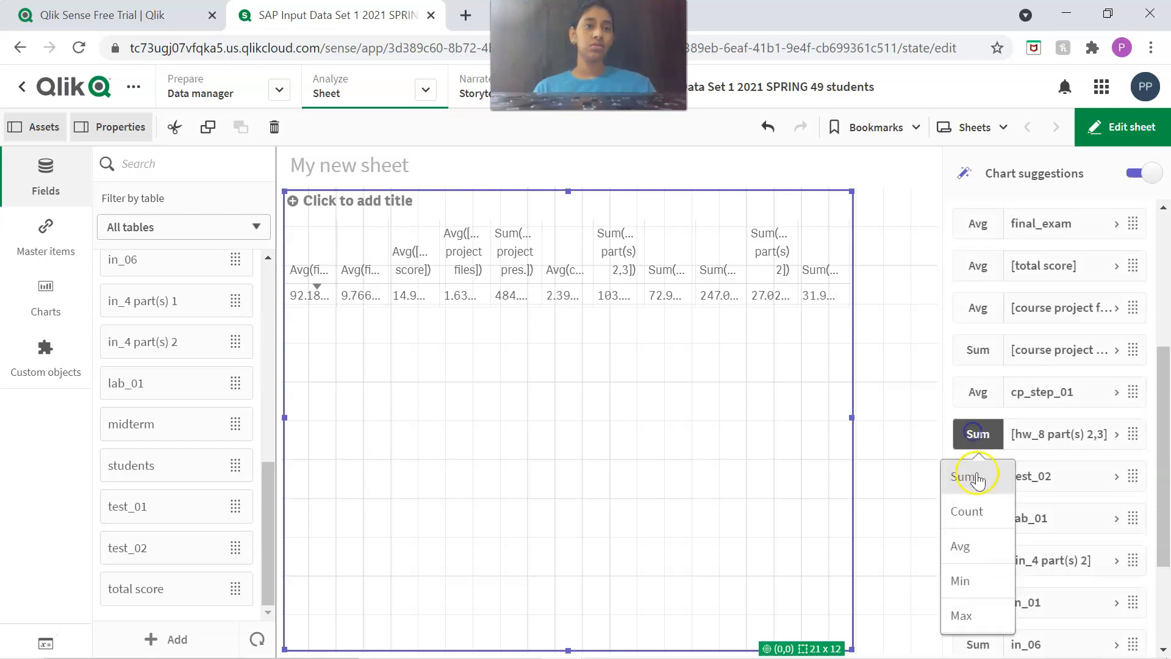
pyautogui.click(972, 564)
pyautogui.click(976, 349)
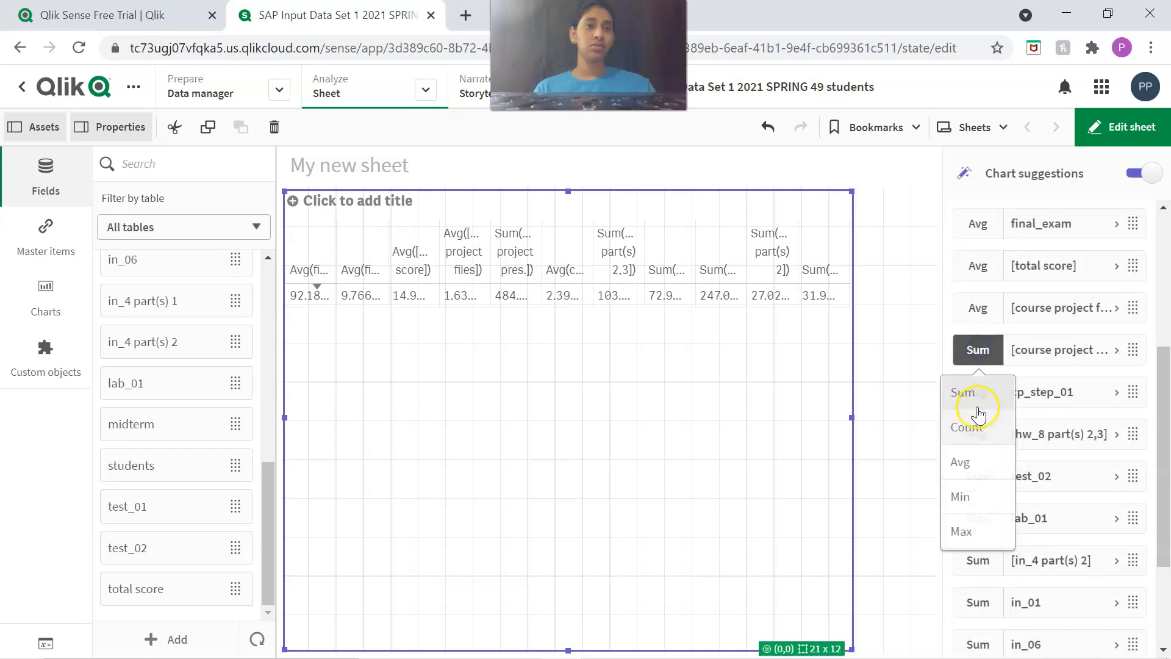
pyautogui.click(962, 464)
# Set the test_02 and in_4 part(s) 2 measures to Avg, and try the same for lab_01.
pyautogui.scroll(-3, 1025, 428)
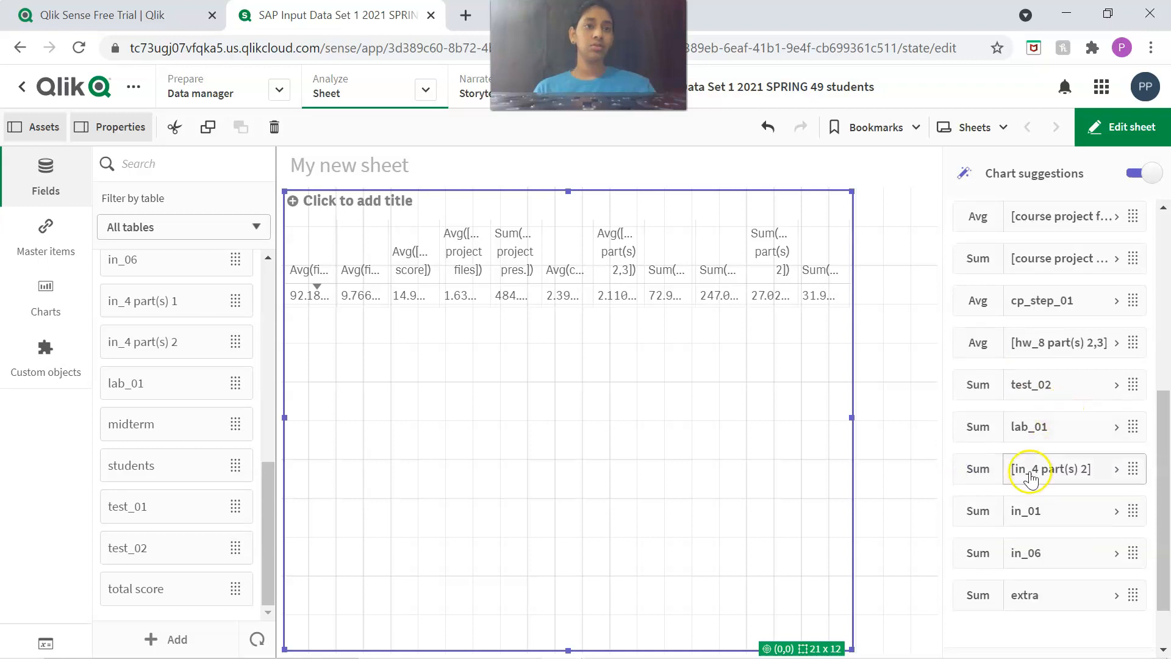
pyautogui.click(973, 385)
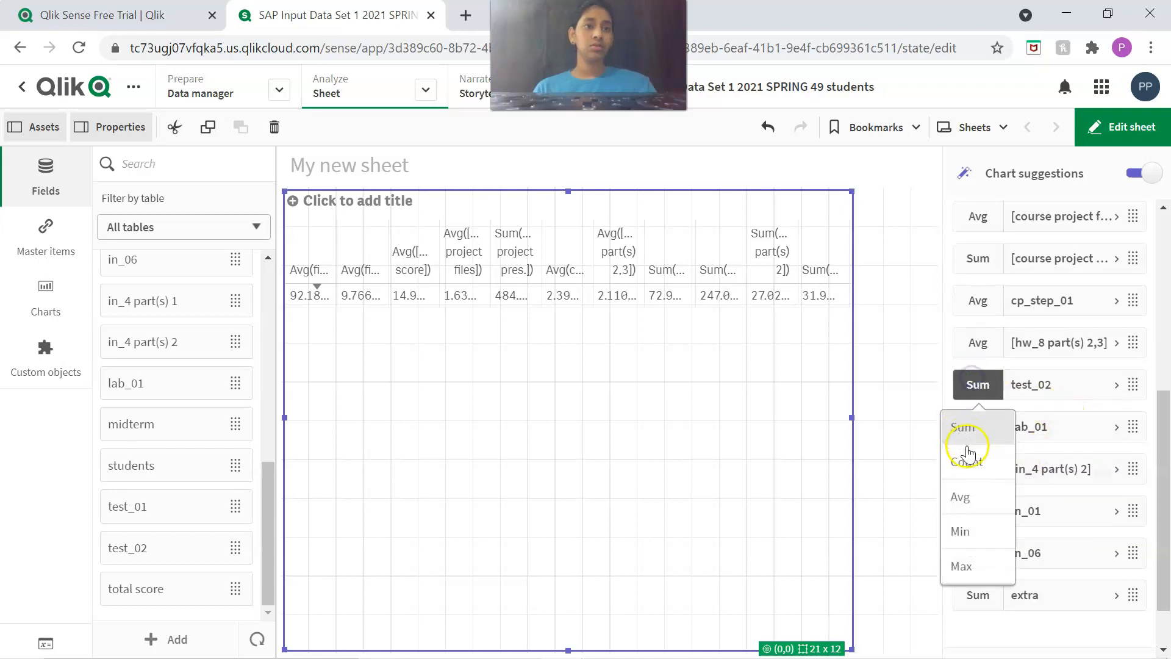
pyautogui.click(962, 494)
pyautogui.click(973, 434)
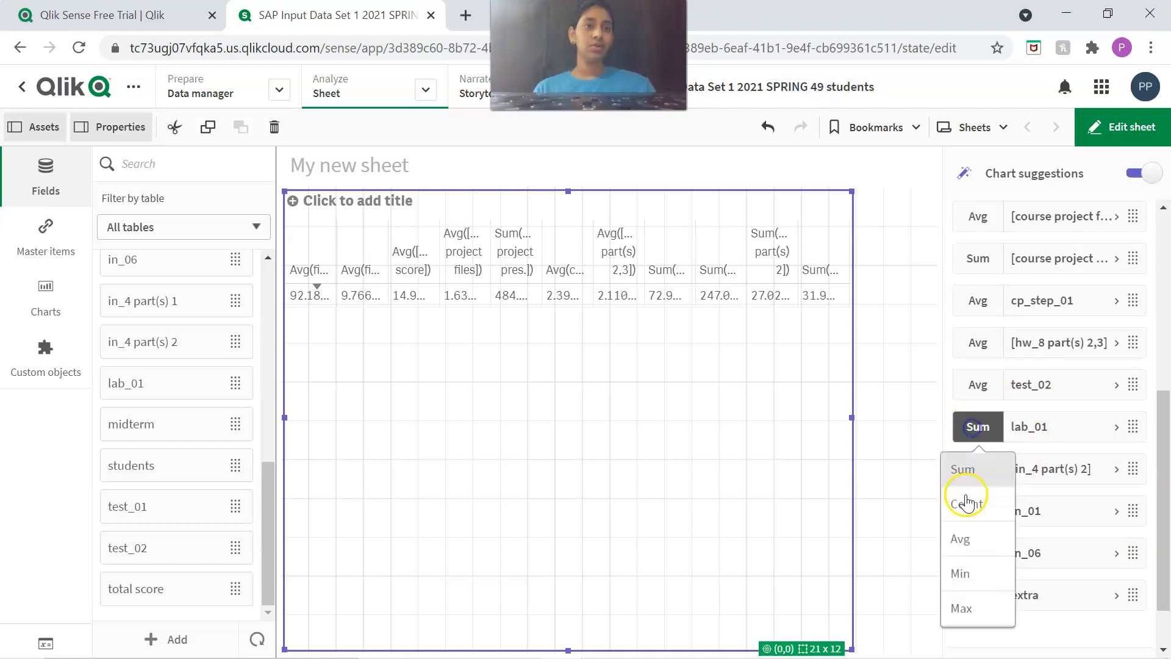
pyautogui.click(963, 542)
pyautogui.click(977, 473)
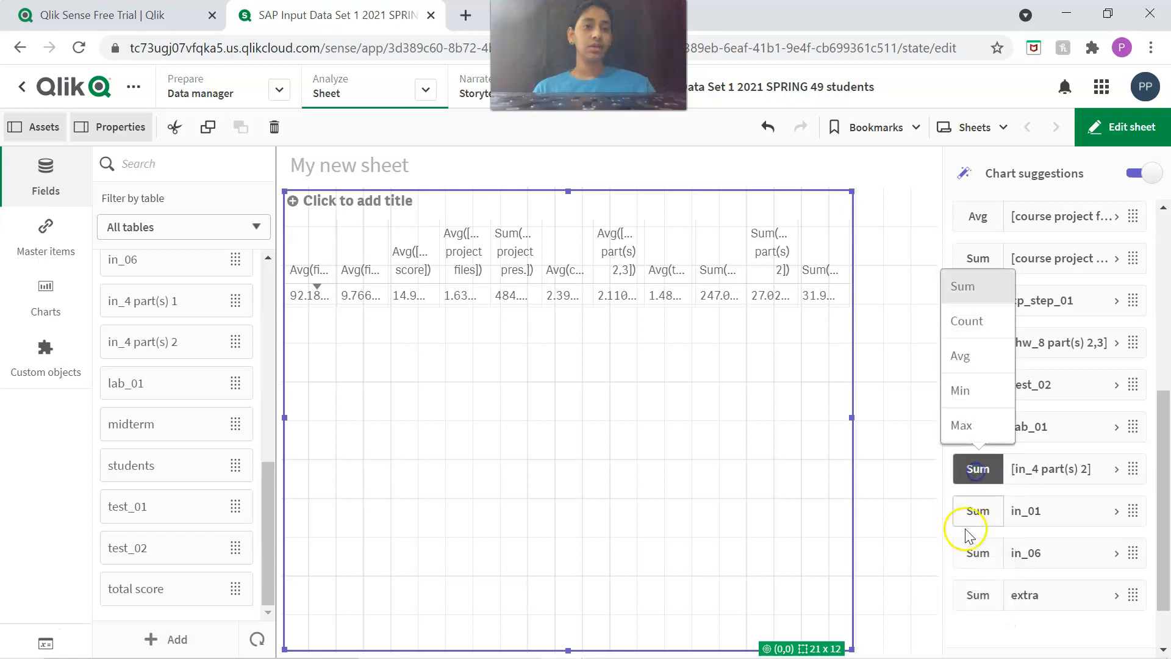
pyautogui.click(962, 357)
# Set the in_01 measure to Avg, and try to switch lab_01 and in_06 to Avg as well.
pyautogui.click(975, 426)
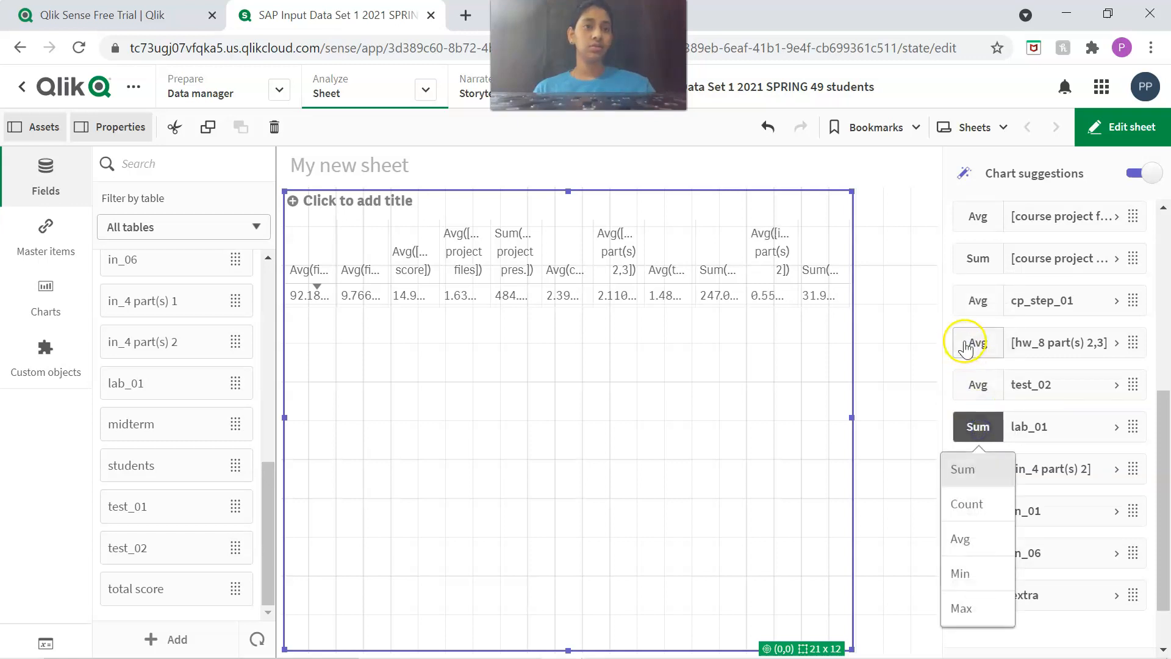
pyautogui.click(956, 543)
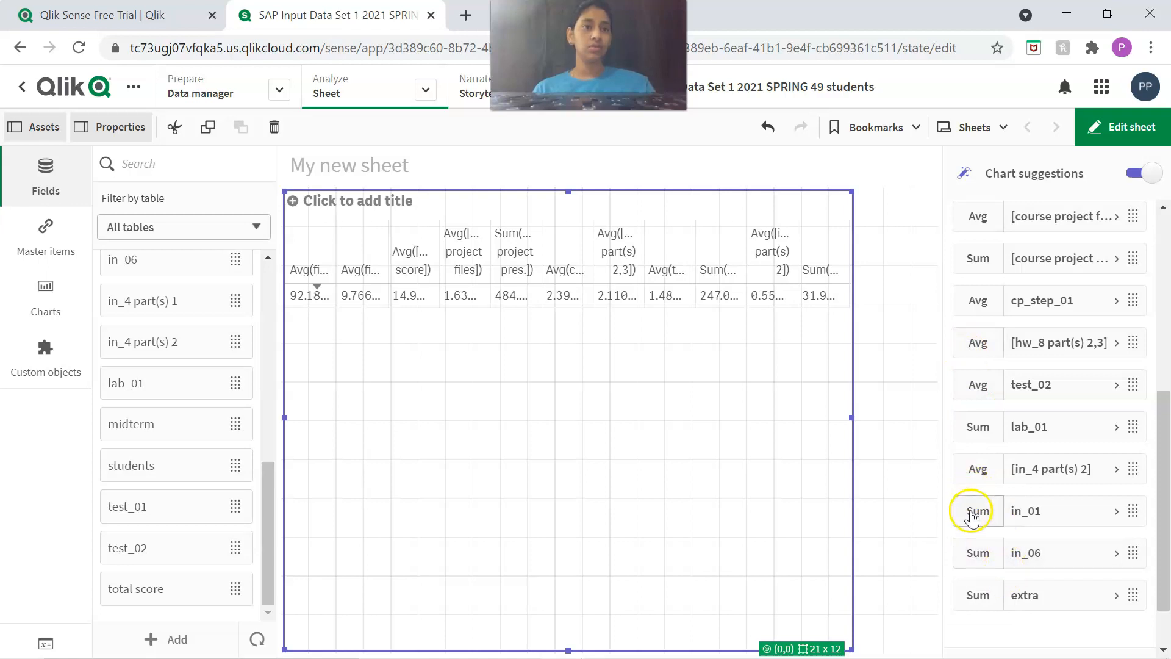
pyautogui.moveTo(970, 511); pyautogui.dragTo(961, 537)
pyautogui.click(967, 511)
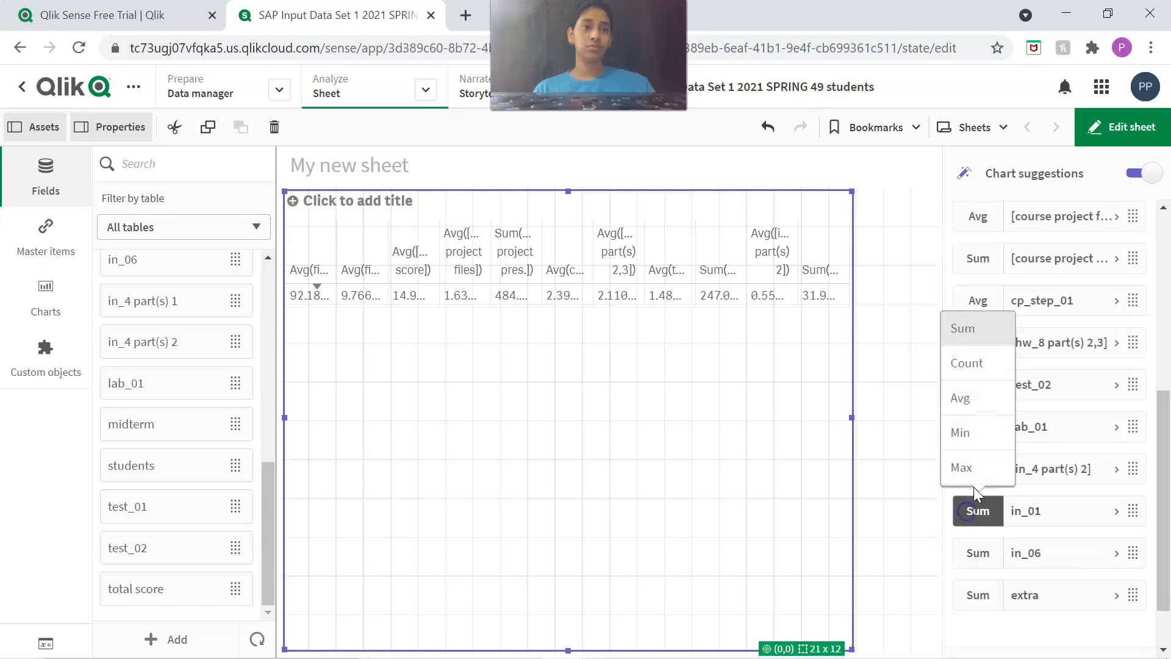
pyautogui.click(962, 399)
pyautogui.click(971, 567)
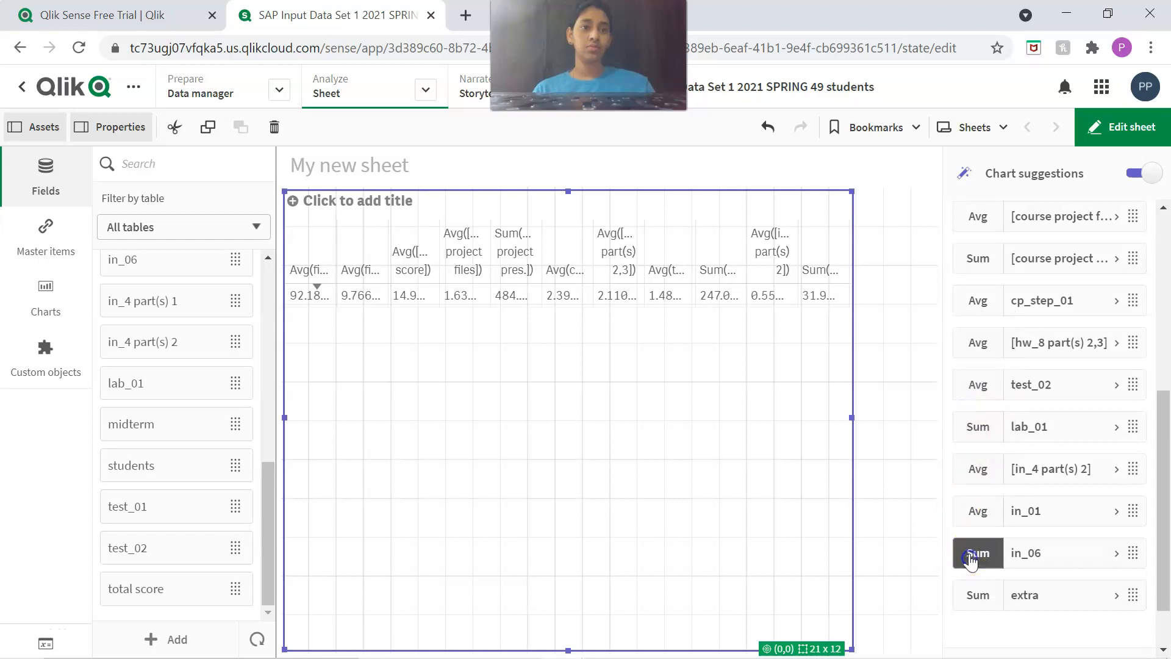
pyautogui.click(963, 437)
# Set the aggregation of the extra and in_06 measures to Avg.
pyautogui.scroll(-1, 985, 574)
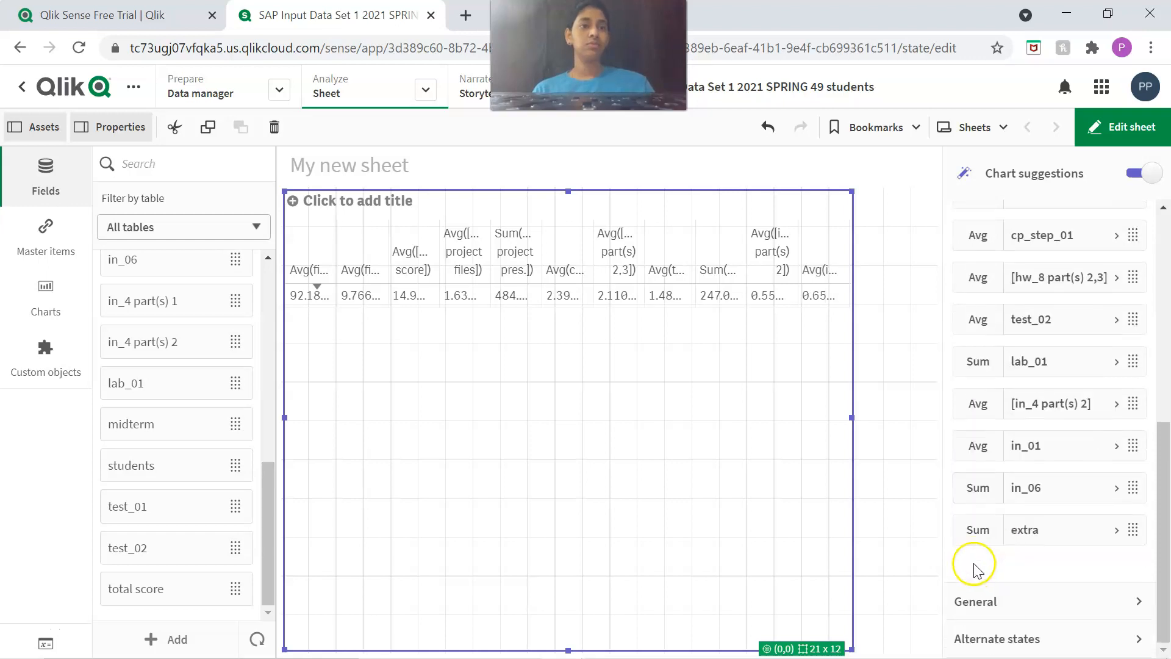
pyautogui.moveTo(962, 534); pyautogui.dragTo(981, 627)
pyautogui.moveTo(970, 536); pyautogui.dragTo(971, 536)
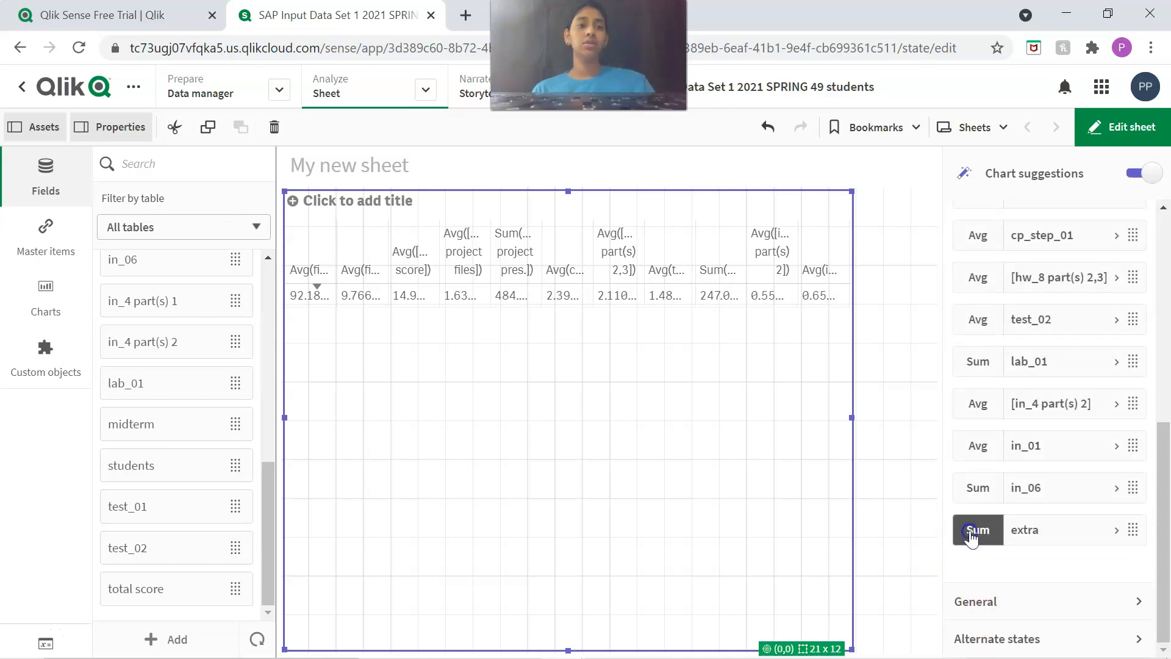
pyautogui.click(971, 530)
pyautogui.click(970, 421)
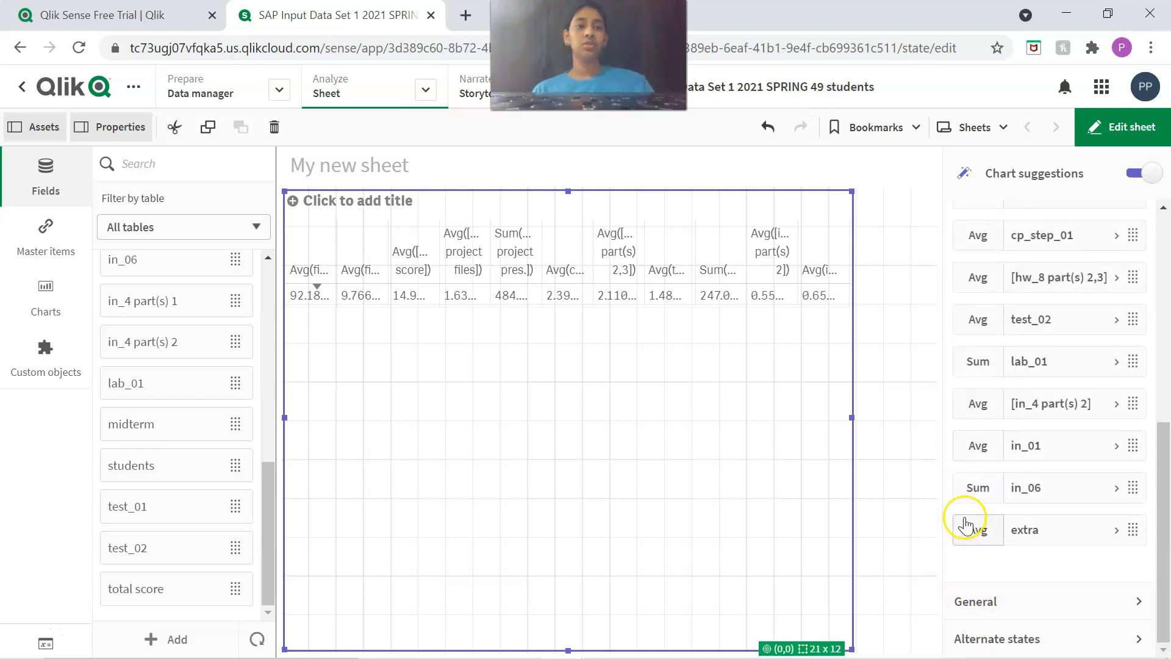
pyautogui.click(962, 491)
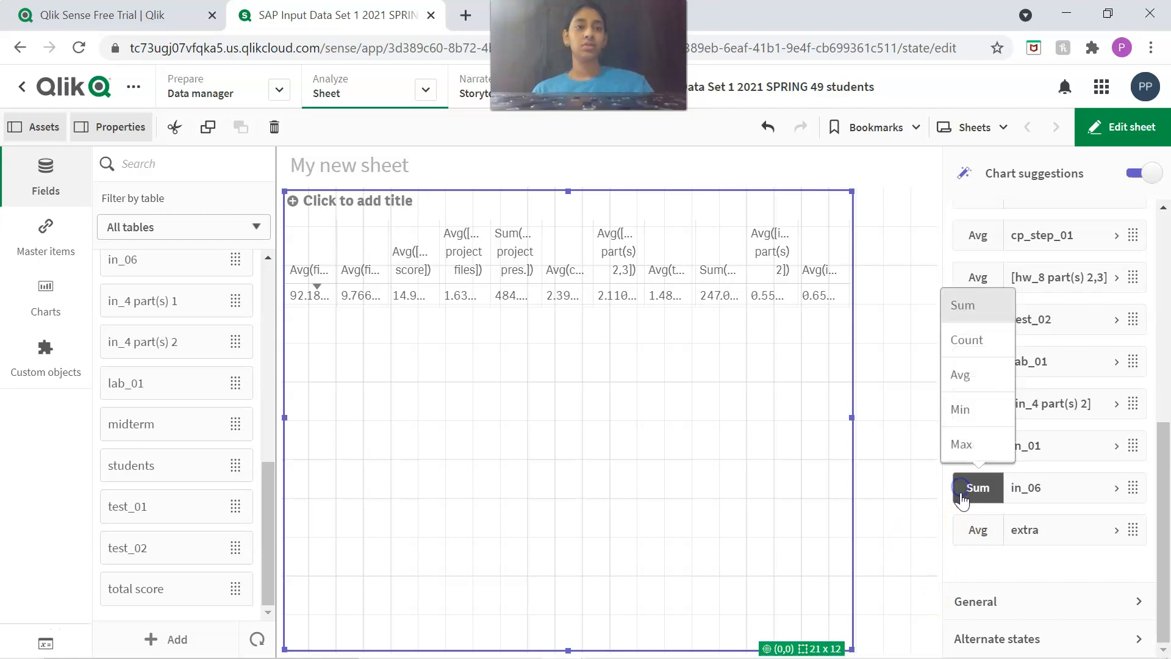
pyautogui.click(963, 380)
# Set the aggregation of the lab_01 and course project pres. measures to Avg.
pyautogui.scroll(1, 1011, 422)
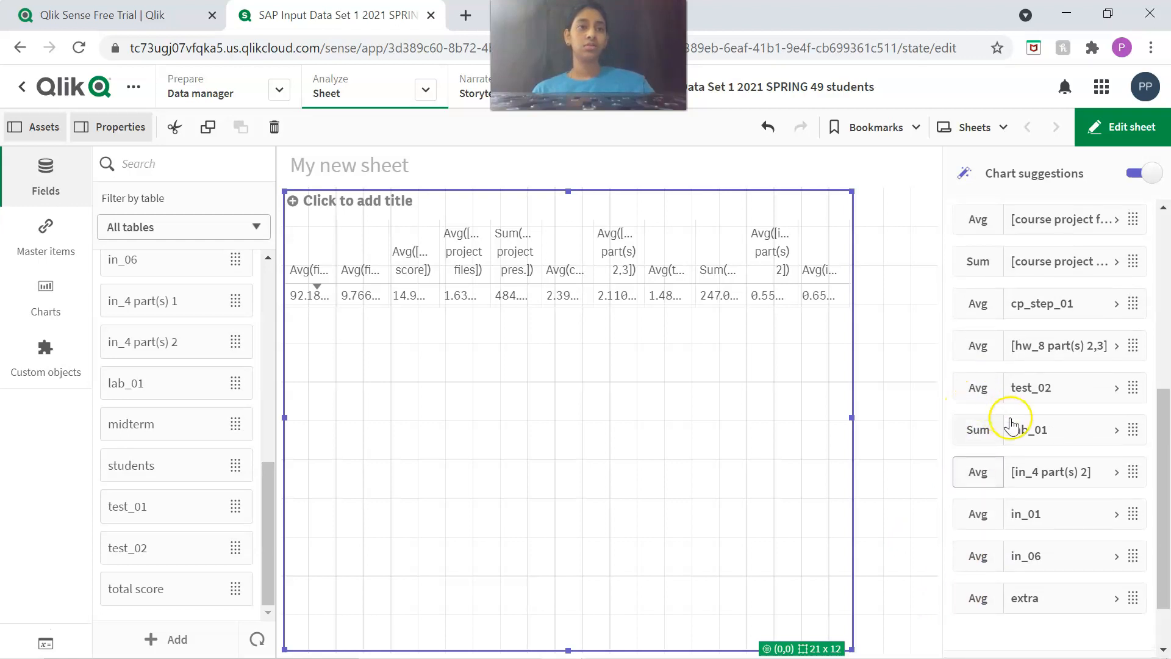
pyautogui.click(974, 430)
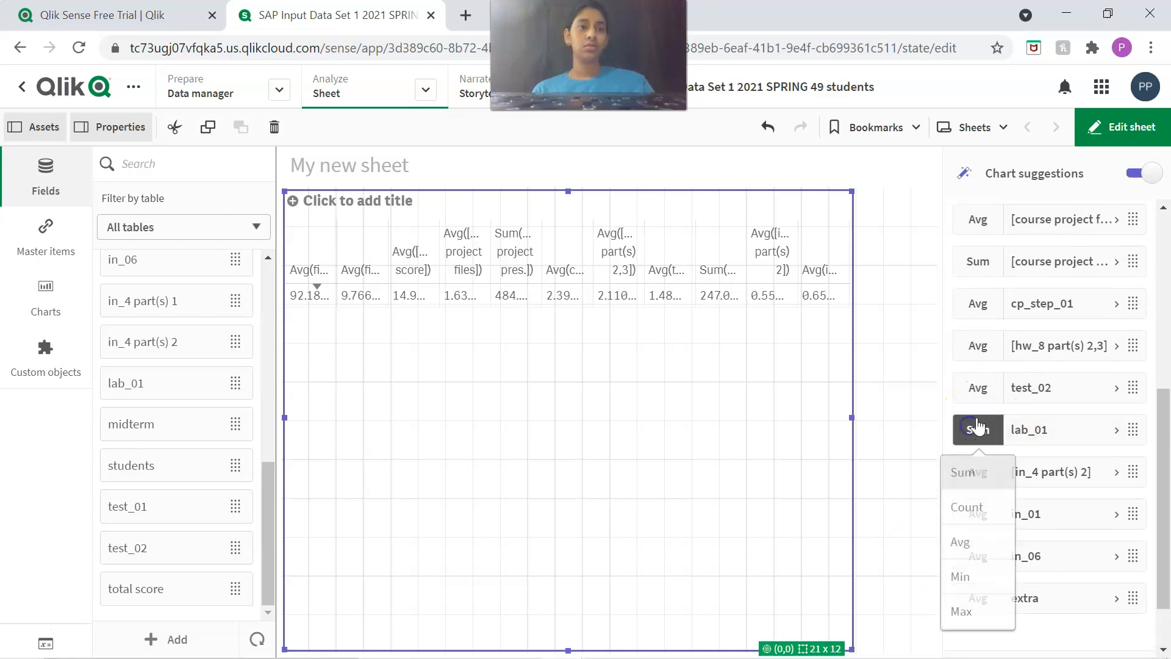
pyautogui.click(963, 543)
pyautogui.scroll(2, 983, 470)
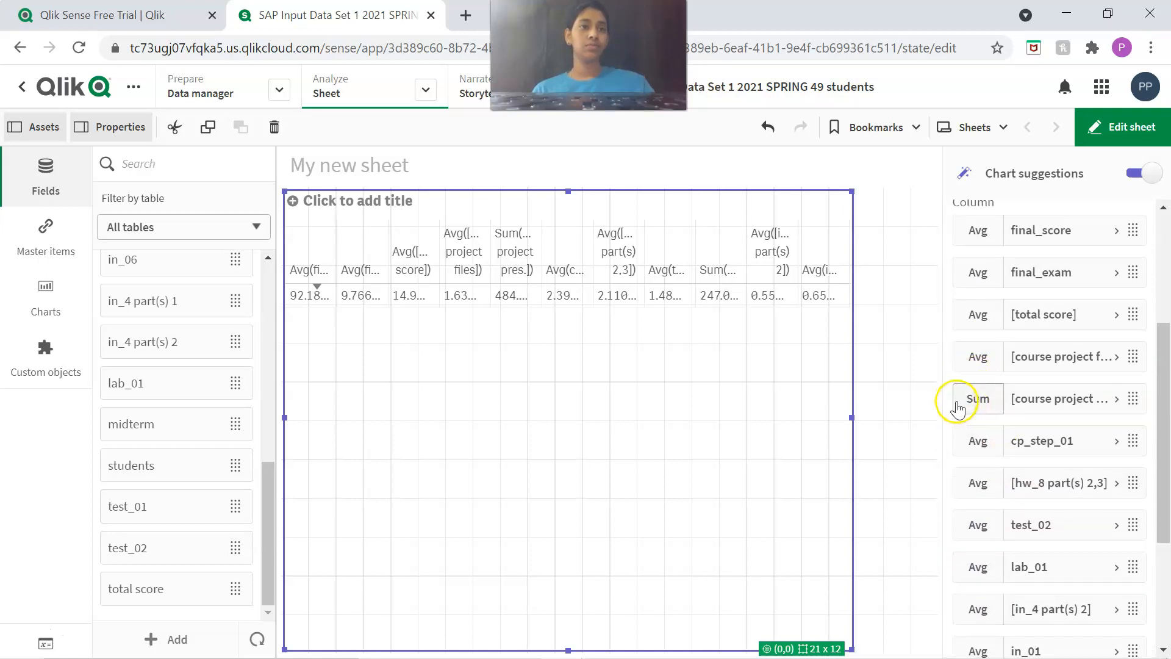
pyautogui.click(958, 407)
pyautogui.click(979, 510)
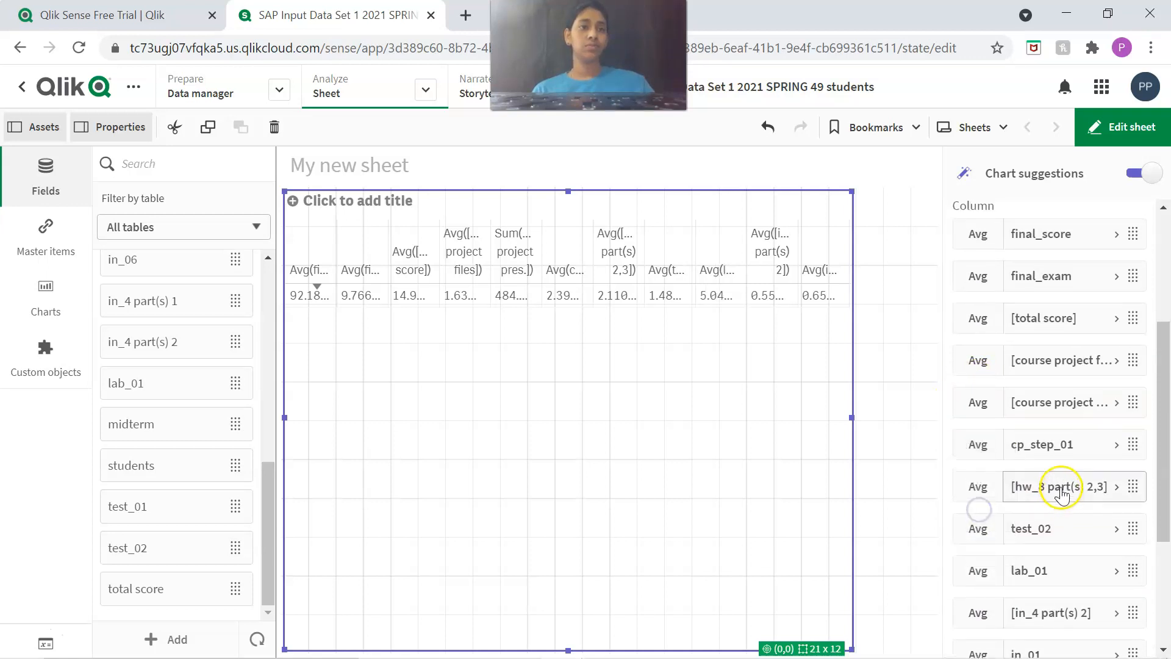
# Check the aggregation of every measure in the table's measure list, from final_score to extra.
pyautogui.scroll(3, 1067, 463)
pyautogui.scroll(-2, 973, 366)
pyautogui.scroll(-2, 995, 454)
pyautogui.scroll(-1, 1045, 492)
pyautogui.scroll(-3, 1099, 488)
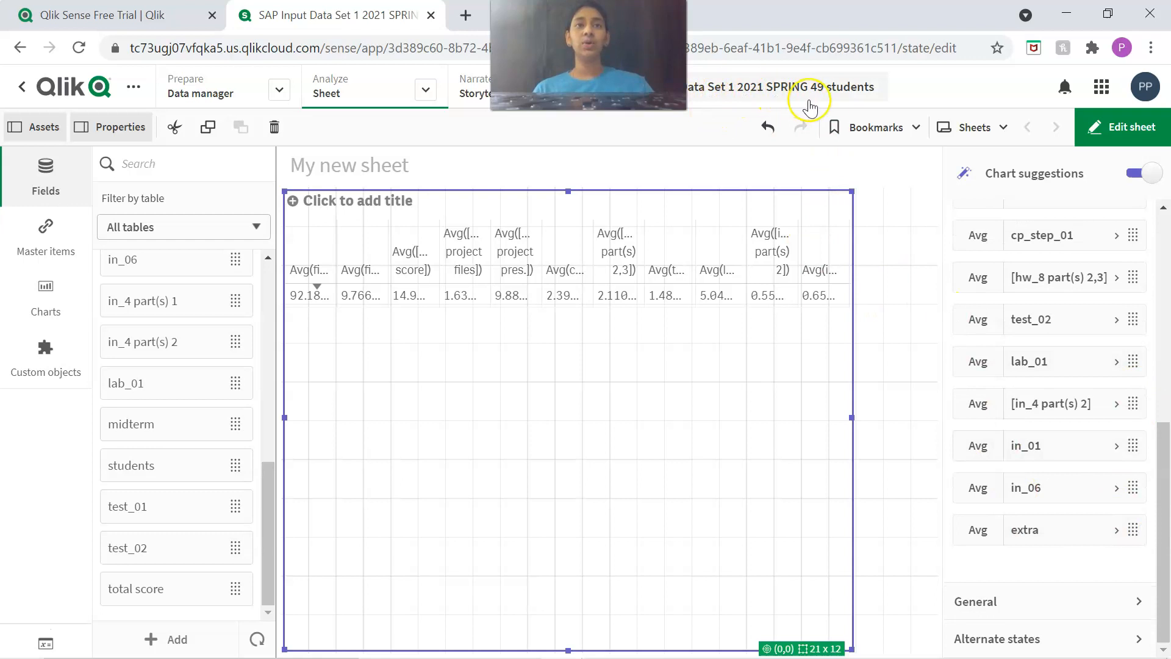
pyautogui.scroll(5, 1049, 384)
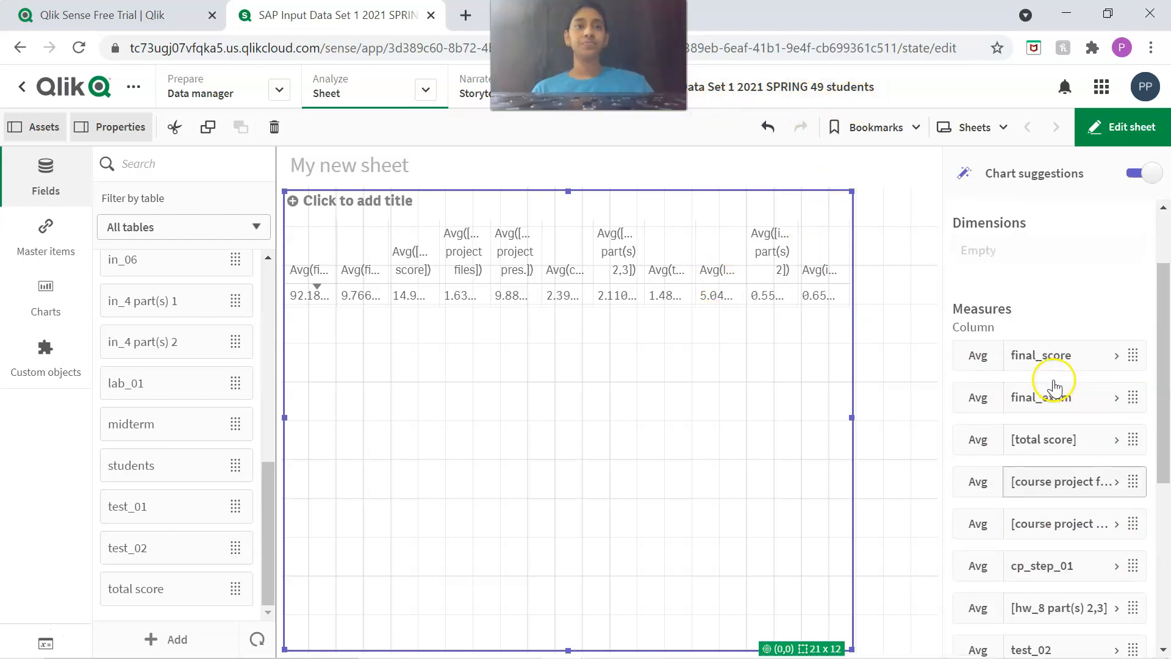
pyautogui.scroll(2, 1055, 378)
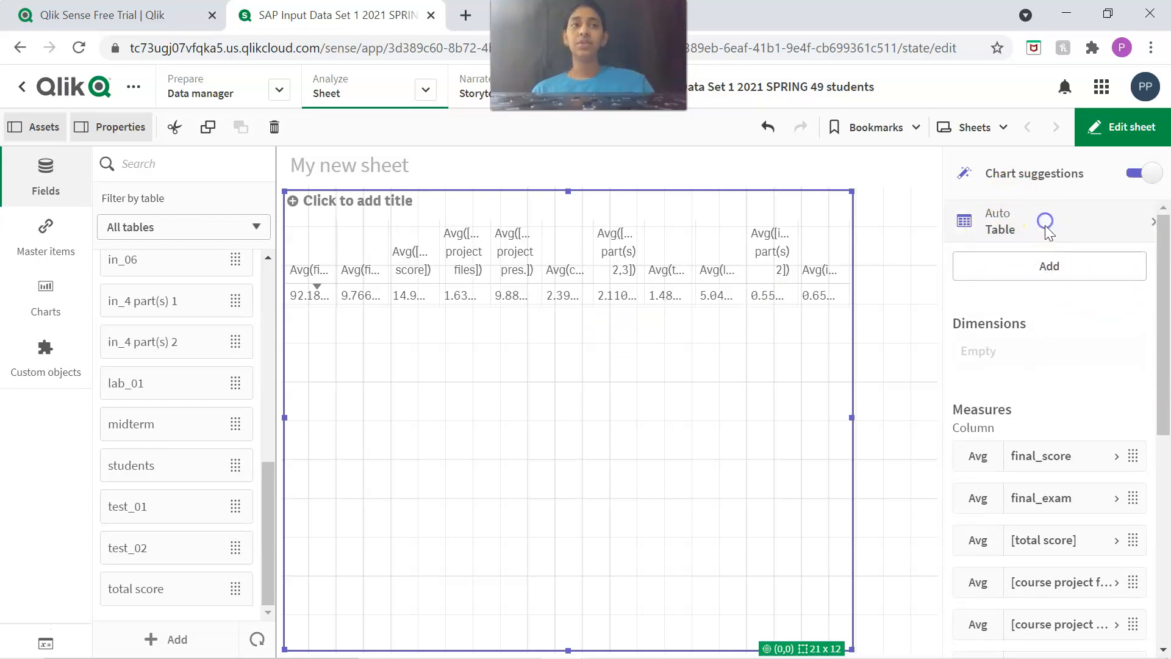
# Convert the table into a bar chart and widen it to 24 x 12 grid cells.
pyautogui.click(1005, 227)
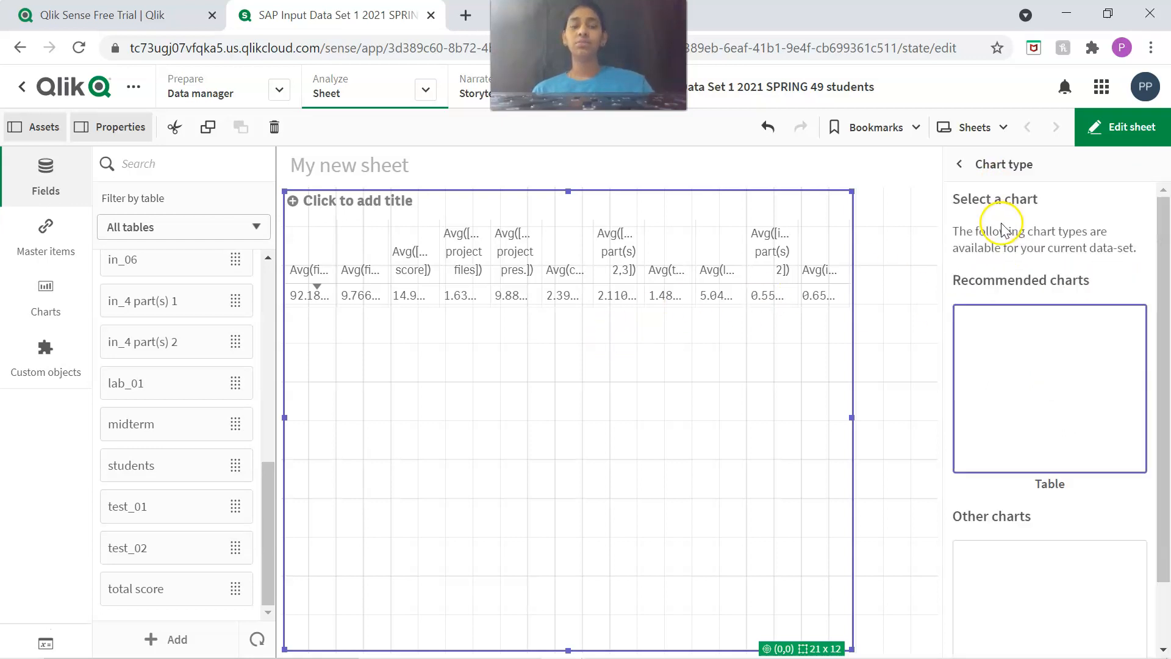
pyautogui.scroll(-1, 1049, 347)
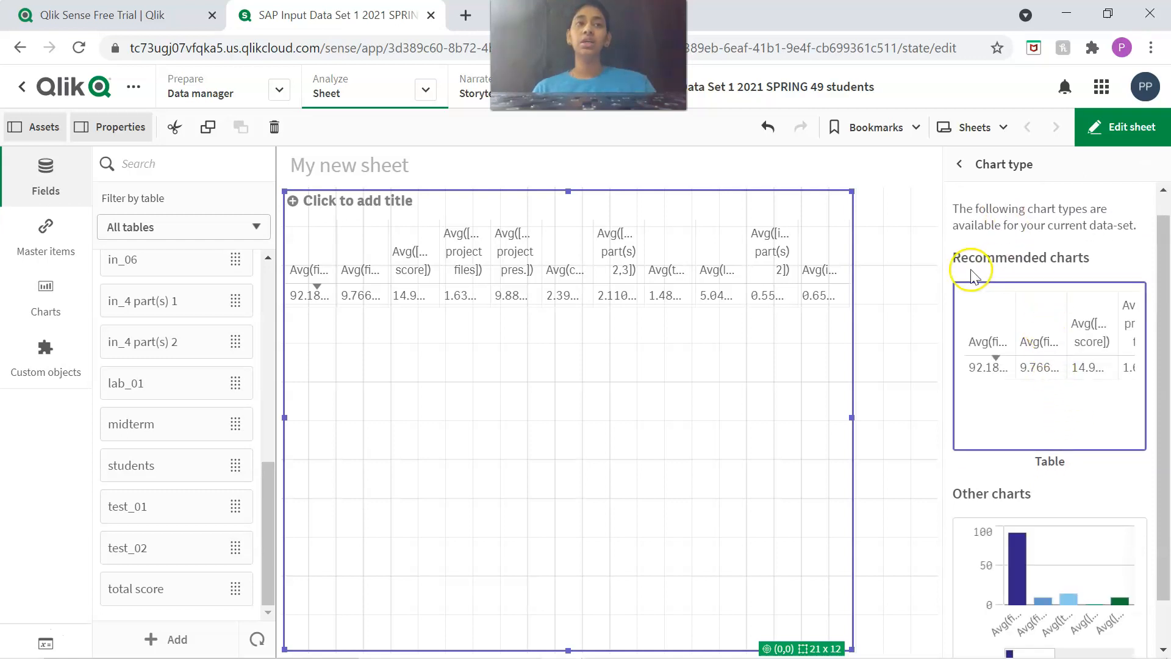
pyautogui.scroll(1, 1062, 268)
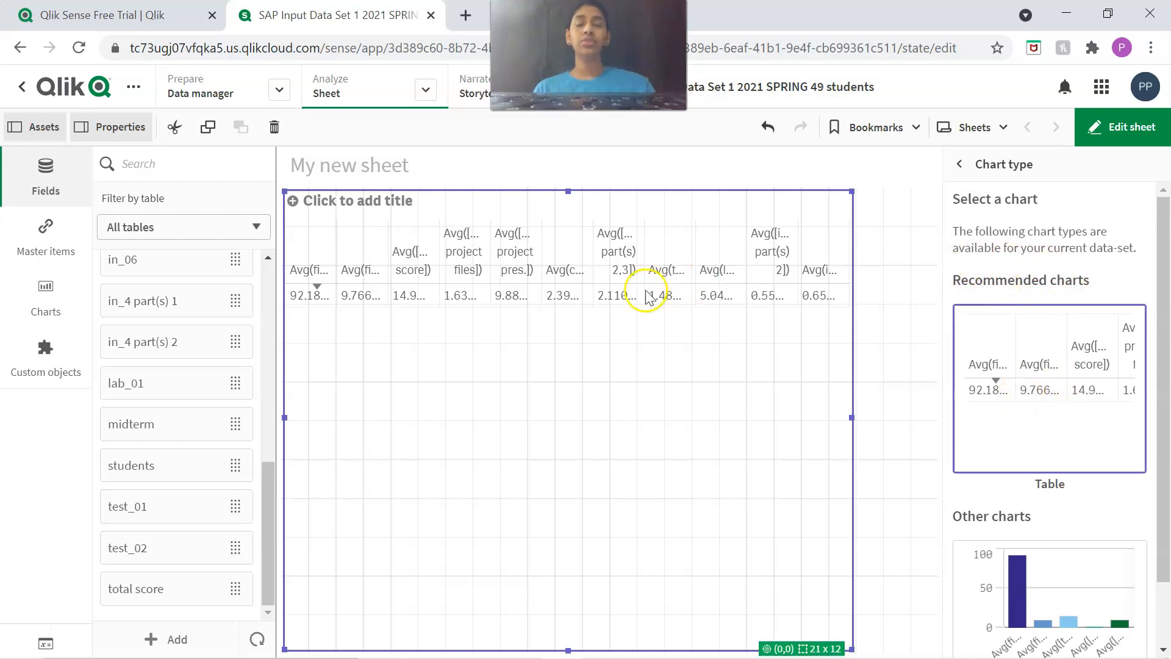
pyautogui.scroll(-3, 1116, 336)
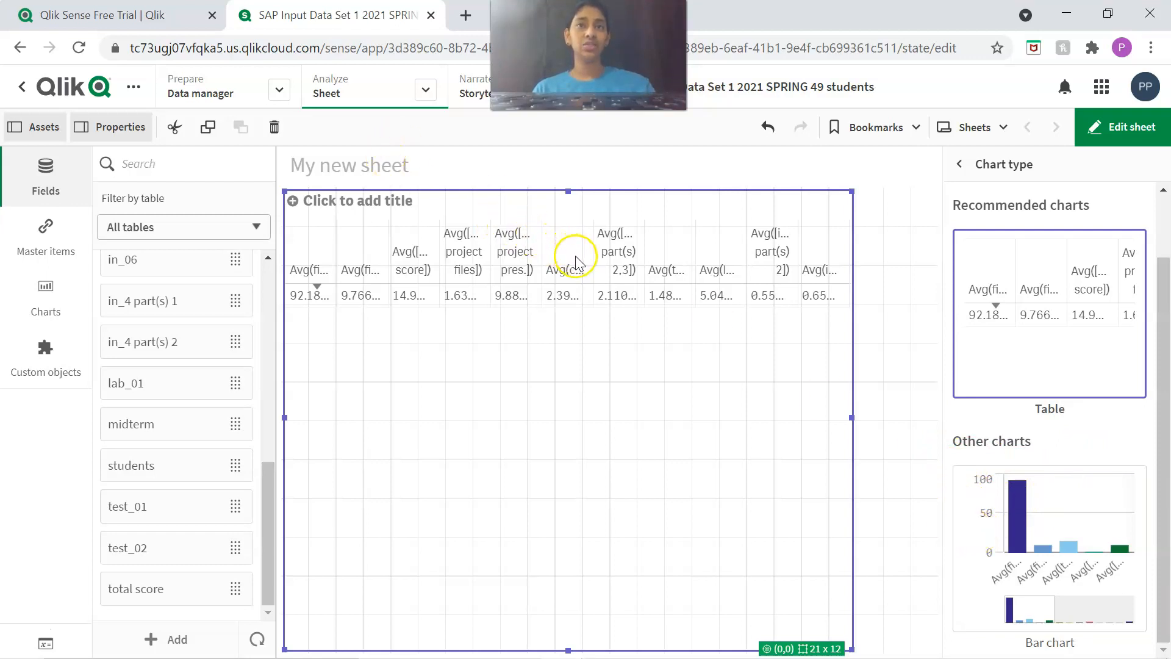
pyautogui.click(970, 505)
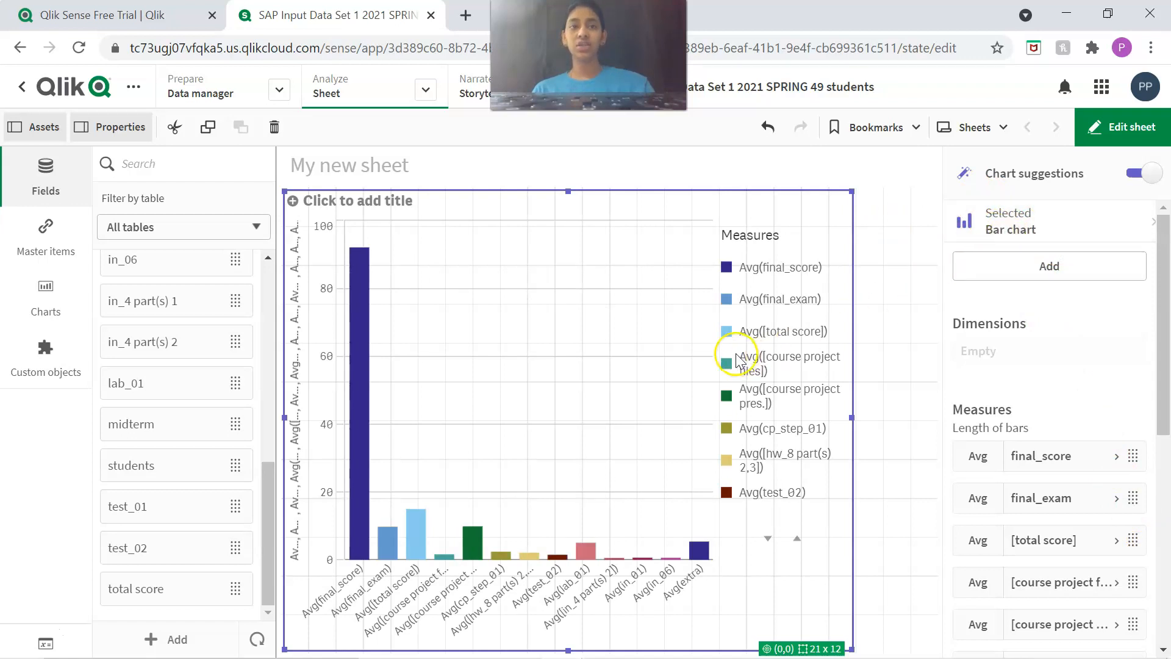
pyautogui.moveTo(851, 419); pyautogui.dragTo(934, 419)
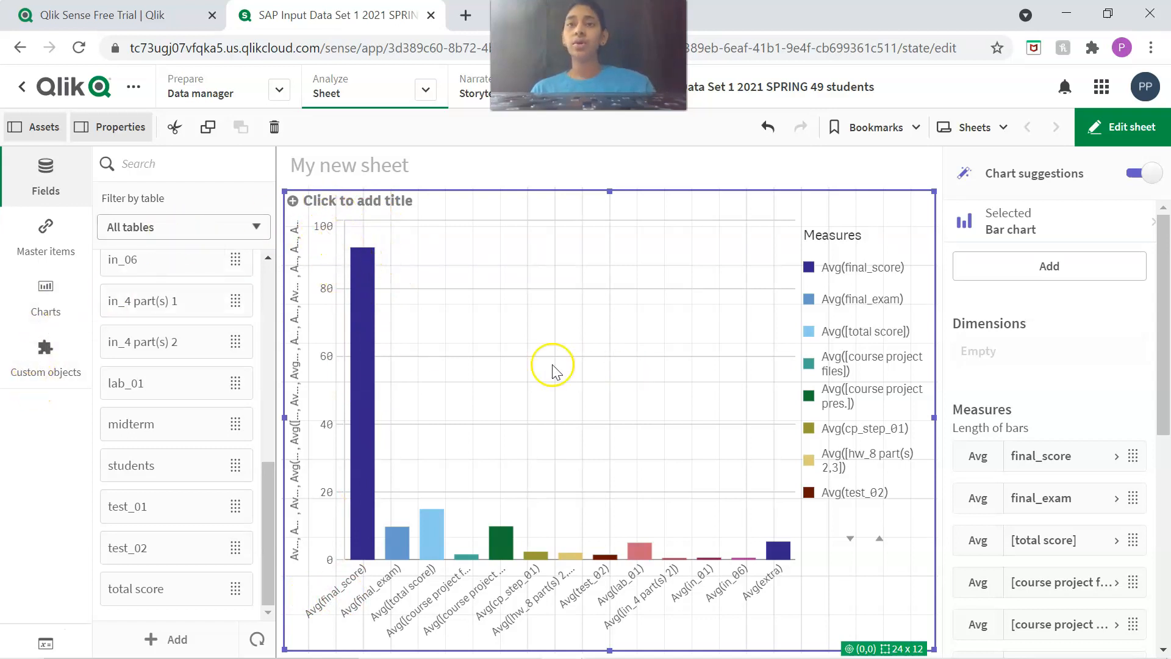
# Look through the chart types available for the sheet, from bar chart to waterfall chart.
pyautogui.click(48, 299)
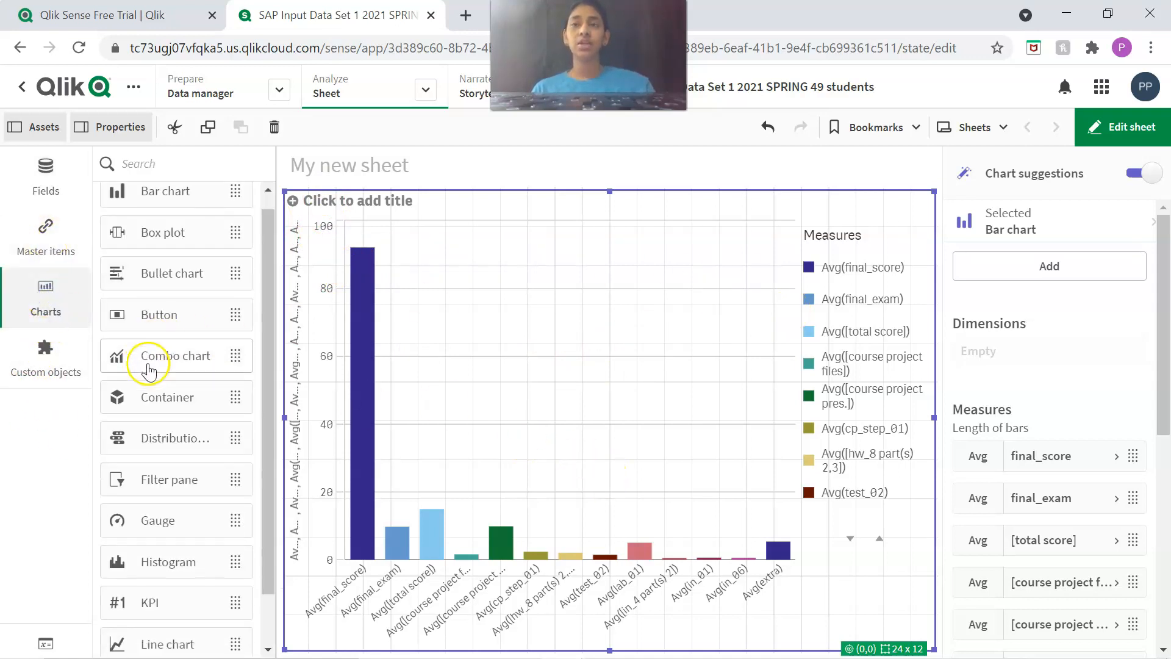
pyautogui.scroll(-5, 153, 366)
pyautogui.scroll(5, 156, 299)
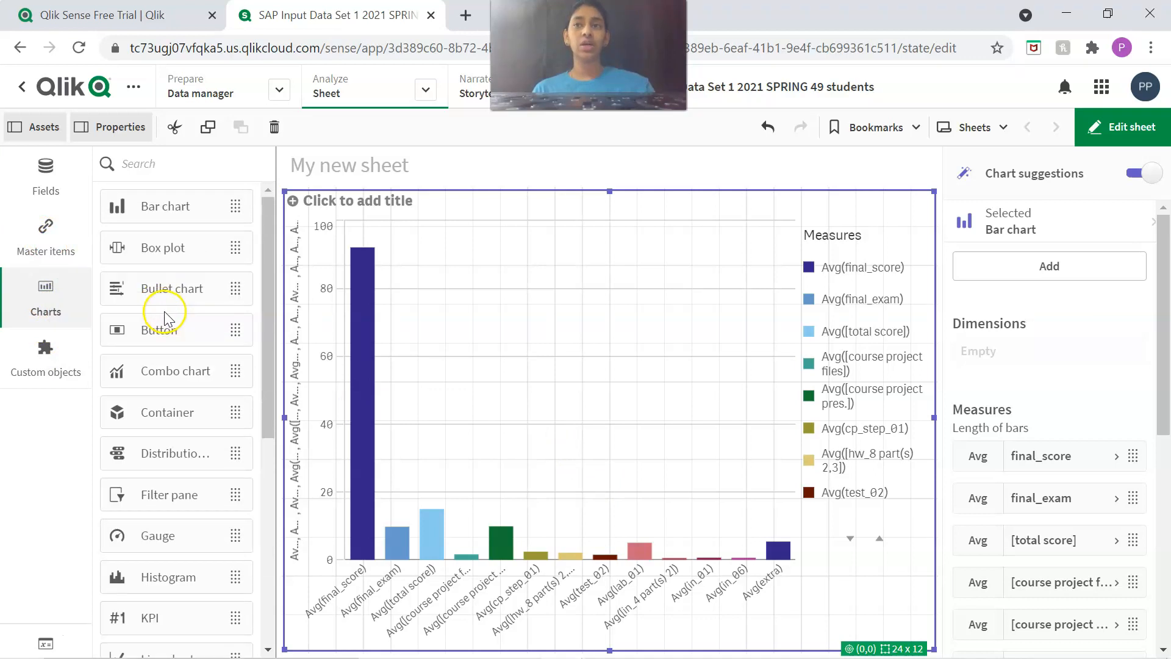
pyautogui.scroll(-5, 171, 330)
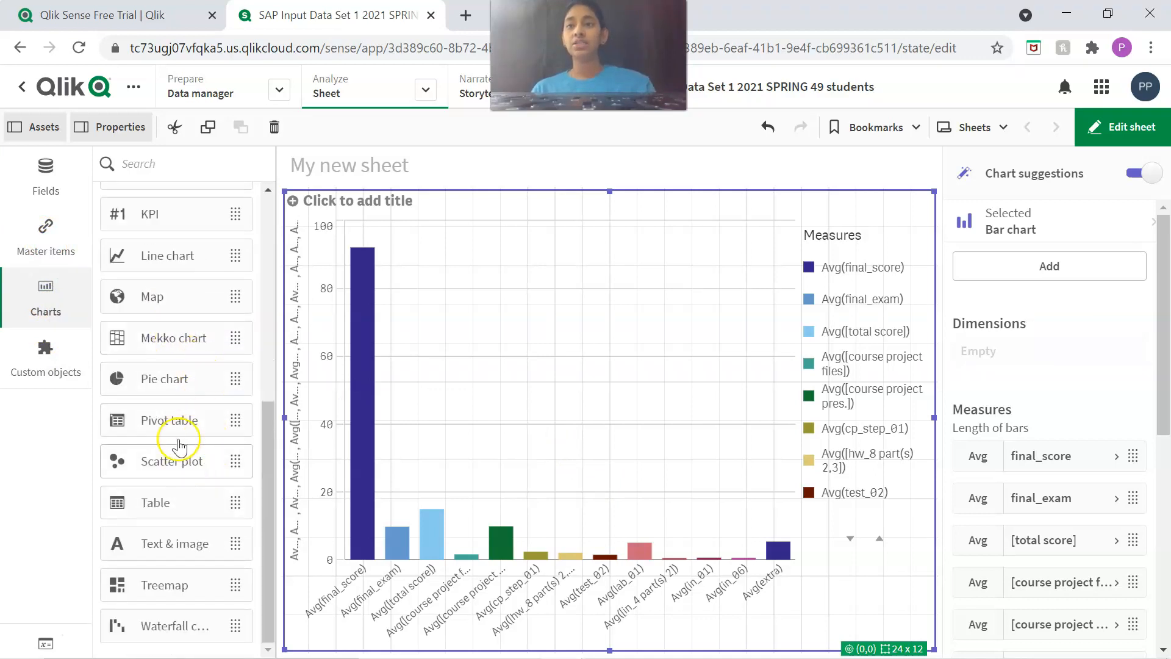
pyautogui.scroll(5, 172, 431)
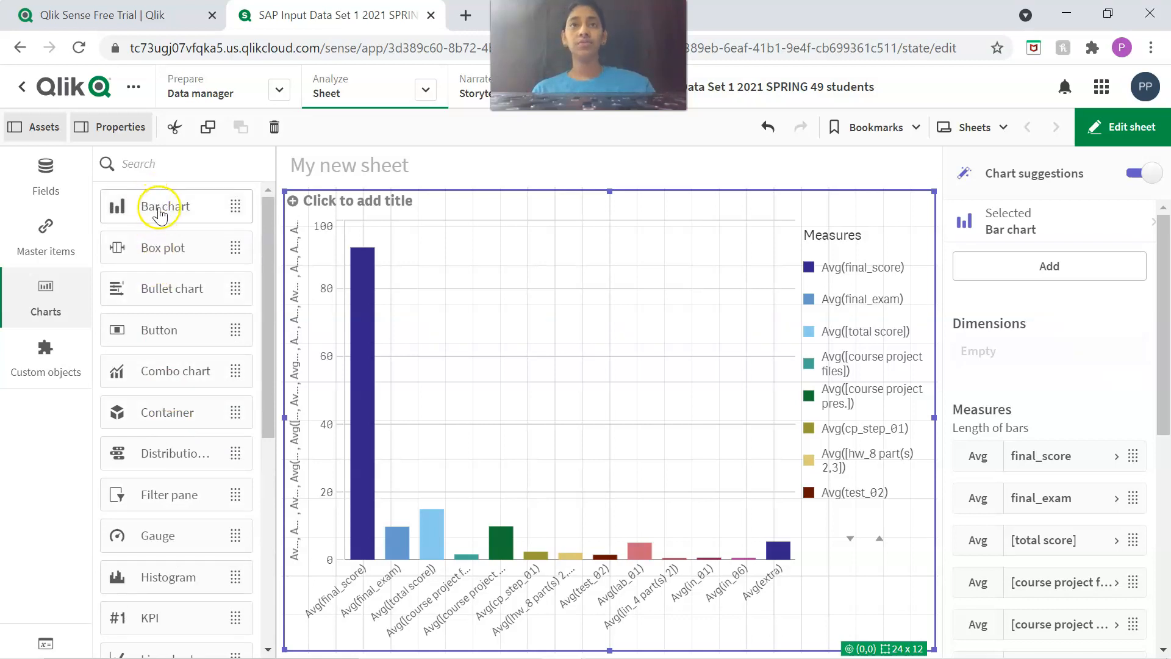
# Convert the selected visualization to a bar chart and turn on its value labels.
pyautogui.moveTo(148, 211); pyautogui.dragTo(608, 378)
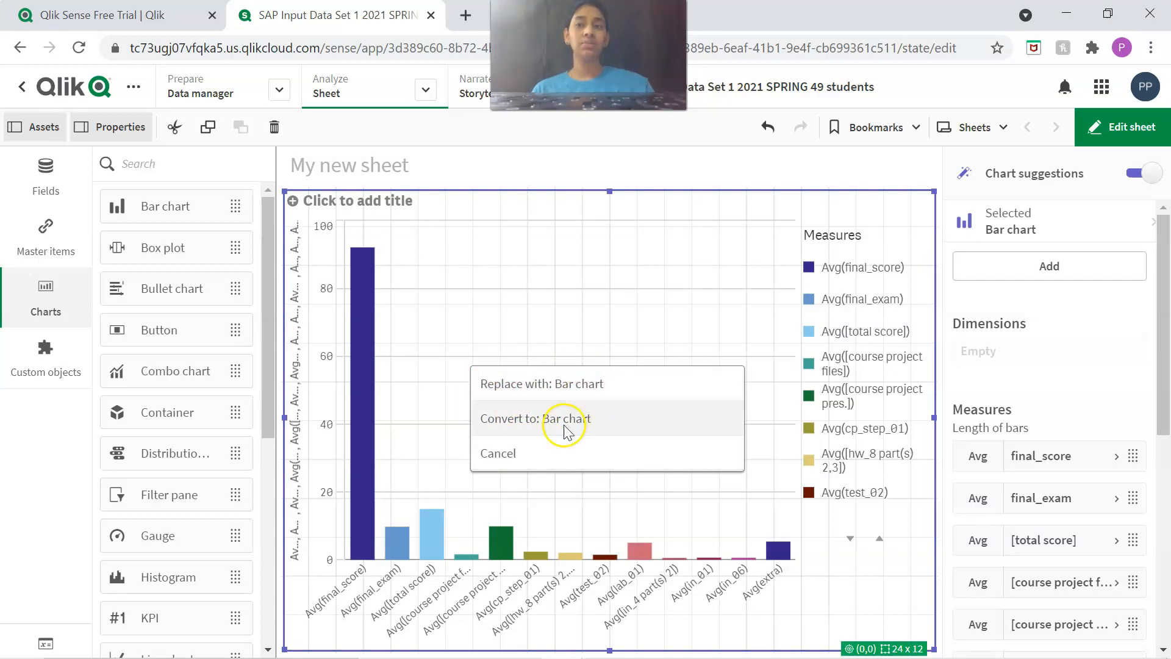
pyautogui.click(516, 422)
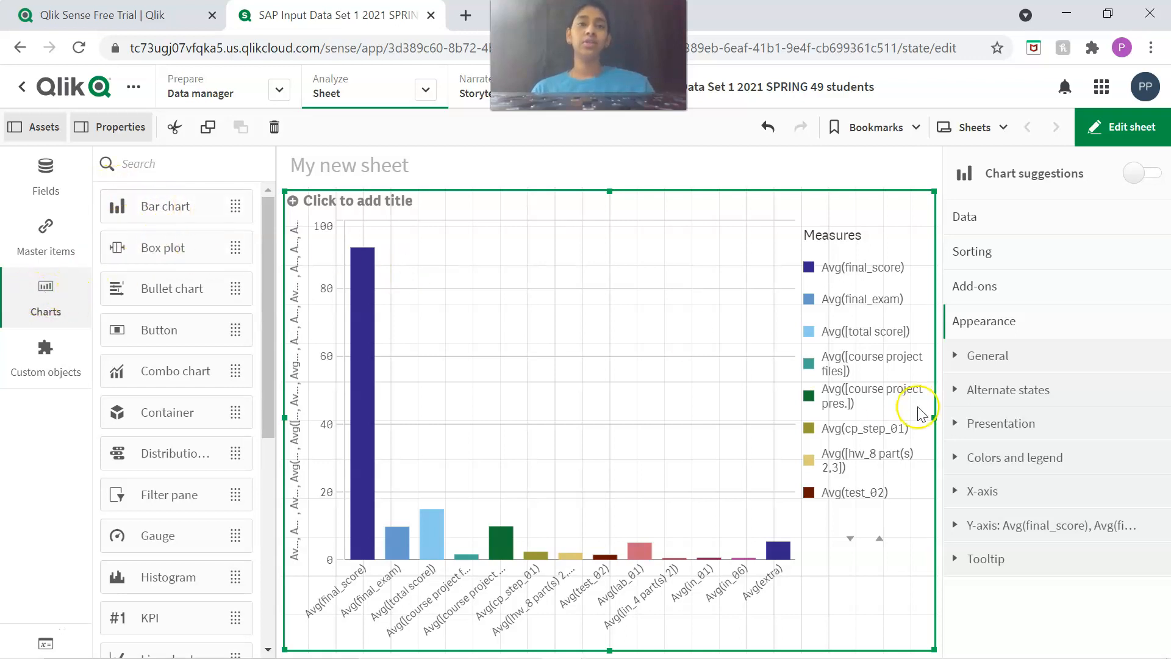
pyautogui.click(985, 425)
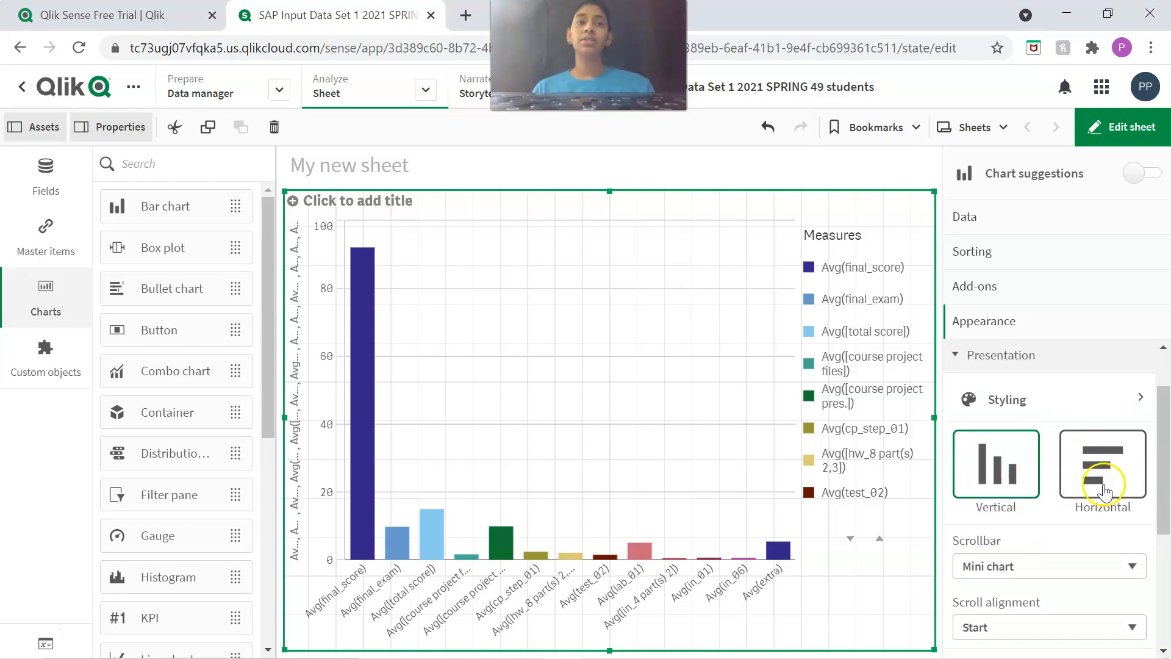
pyautogui.scroll(-4, 1095, 491)
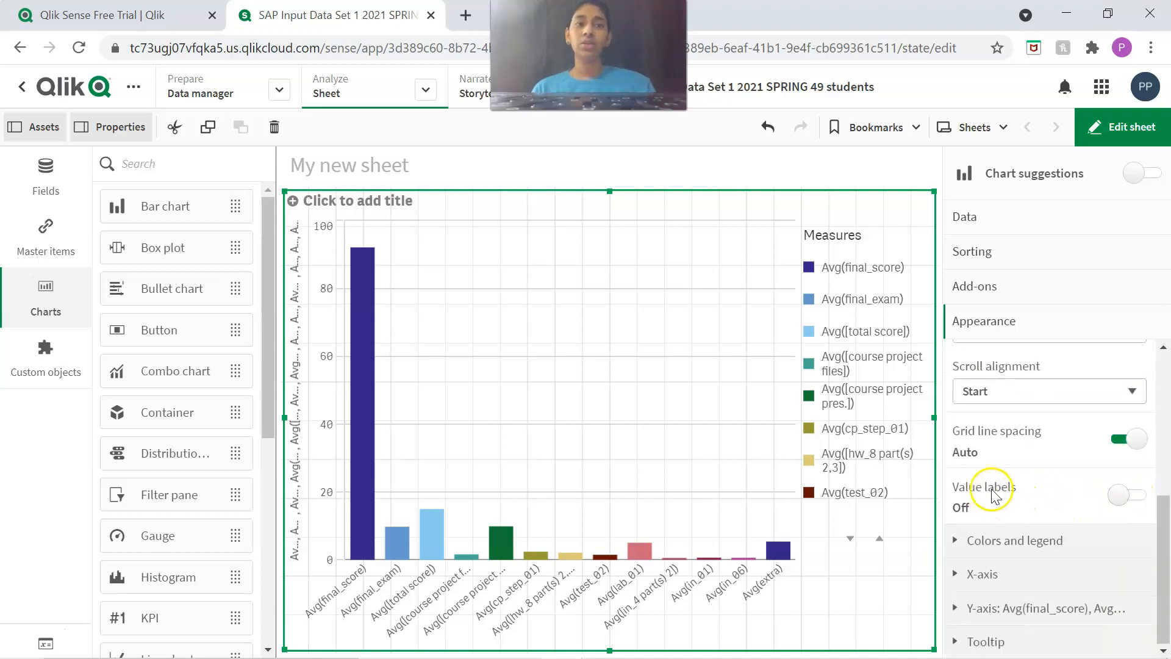
pyautogui.click(1138, 501)
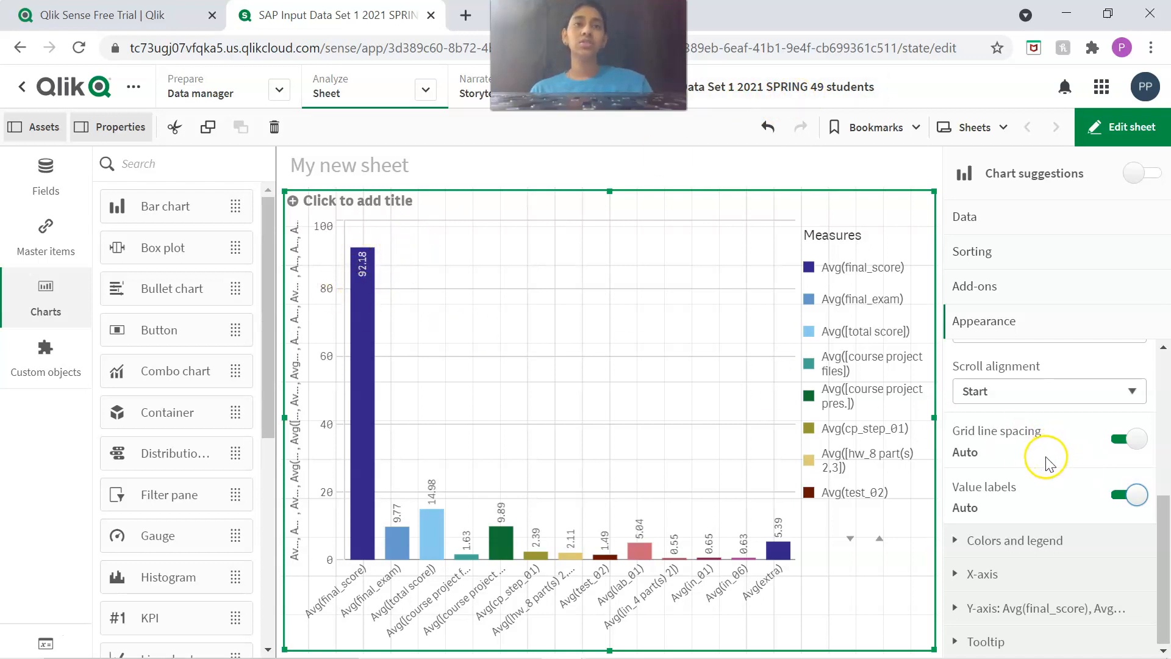
# Title the chart "Figure 1-1: 2021 Spring Semester - Average Class Scores for each assignment" and finish editing the sheet.
pyautogui.scroll(5, 1017, 589)
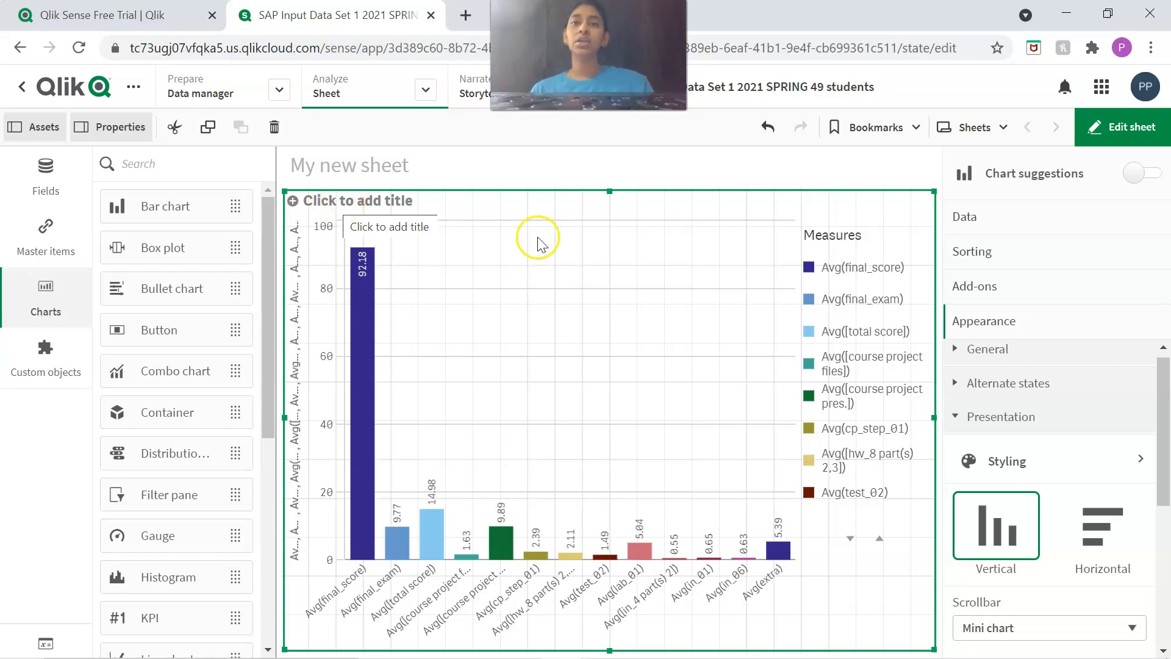
pyautogui.click(1041, 350)
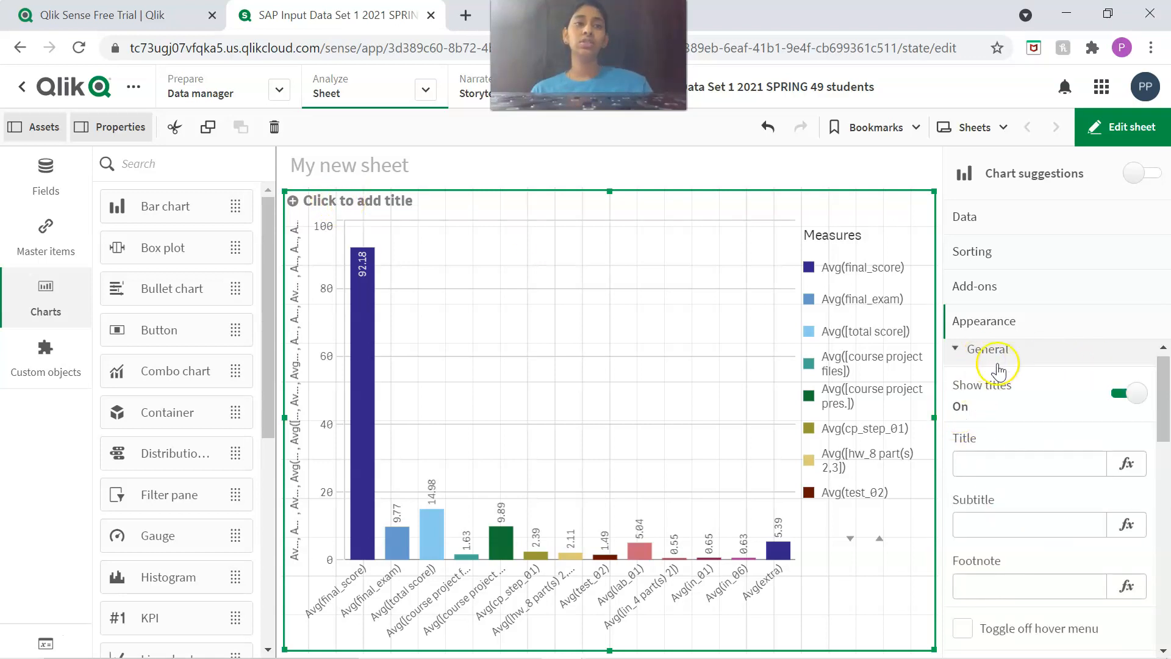
pyautogui.click(960, 468)
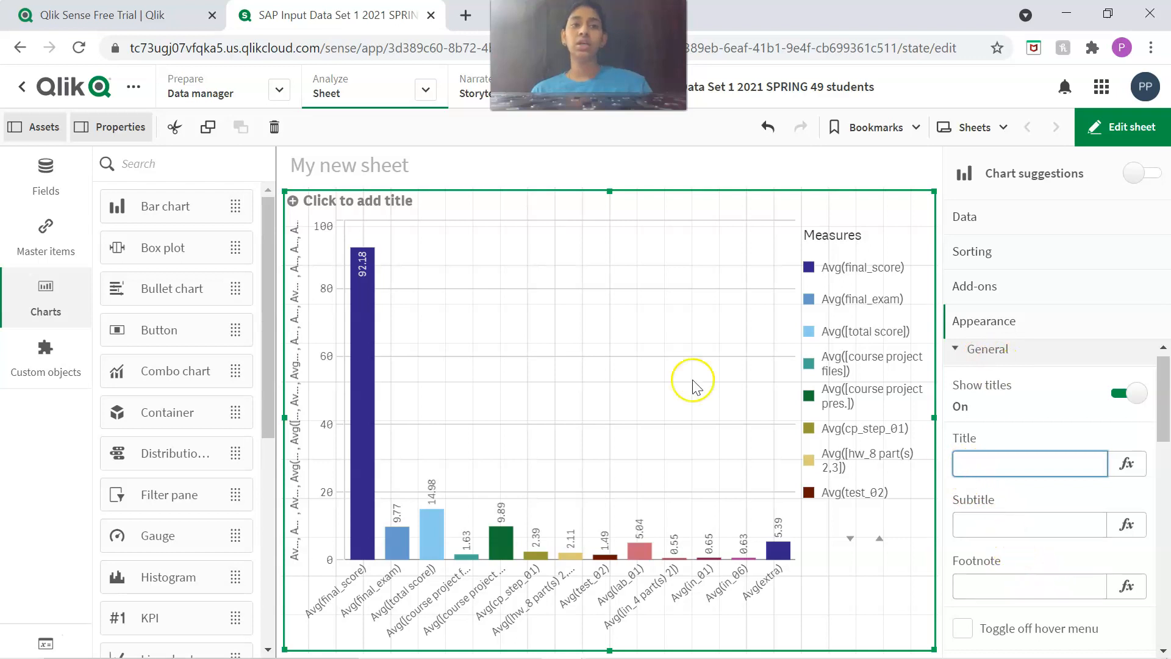
pyautogui.click(328, 204)
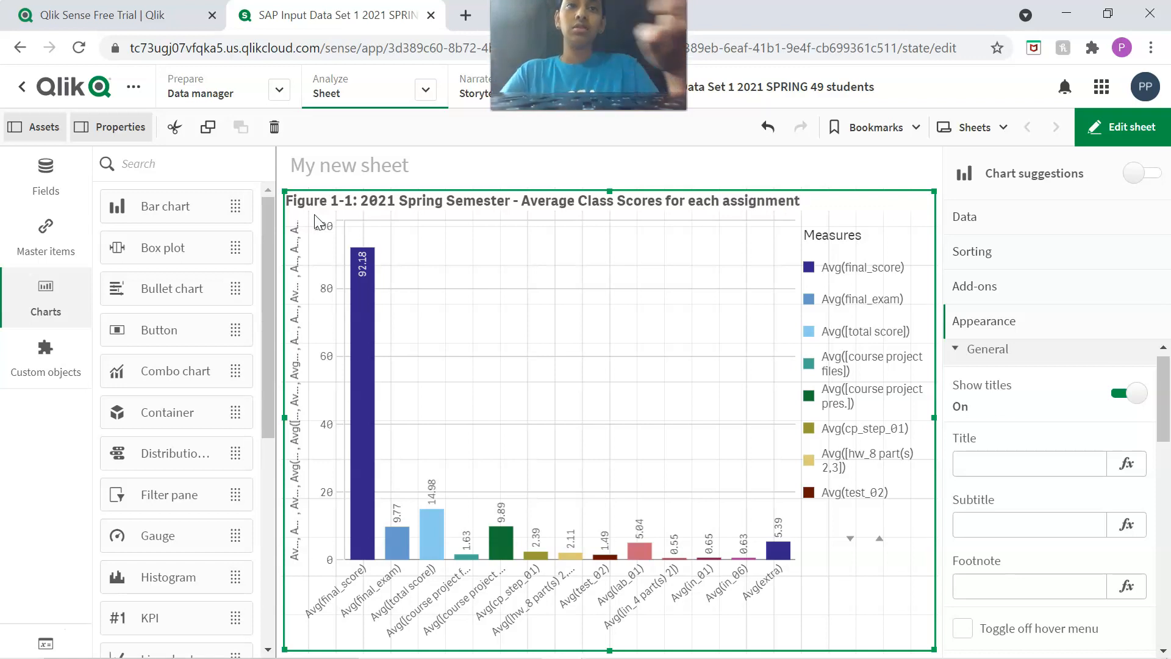
pyautogui.click(730, 164)
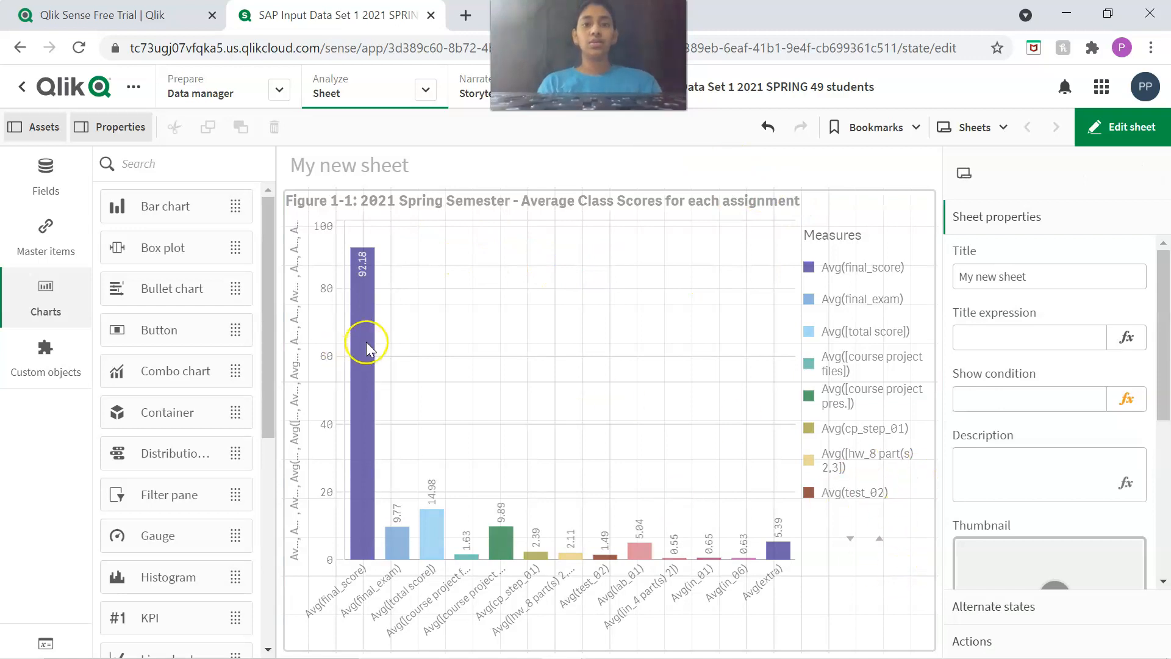
pyautogui.click(1162, 130)
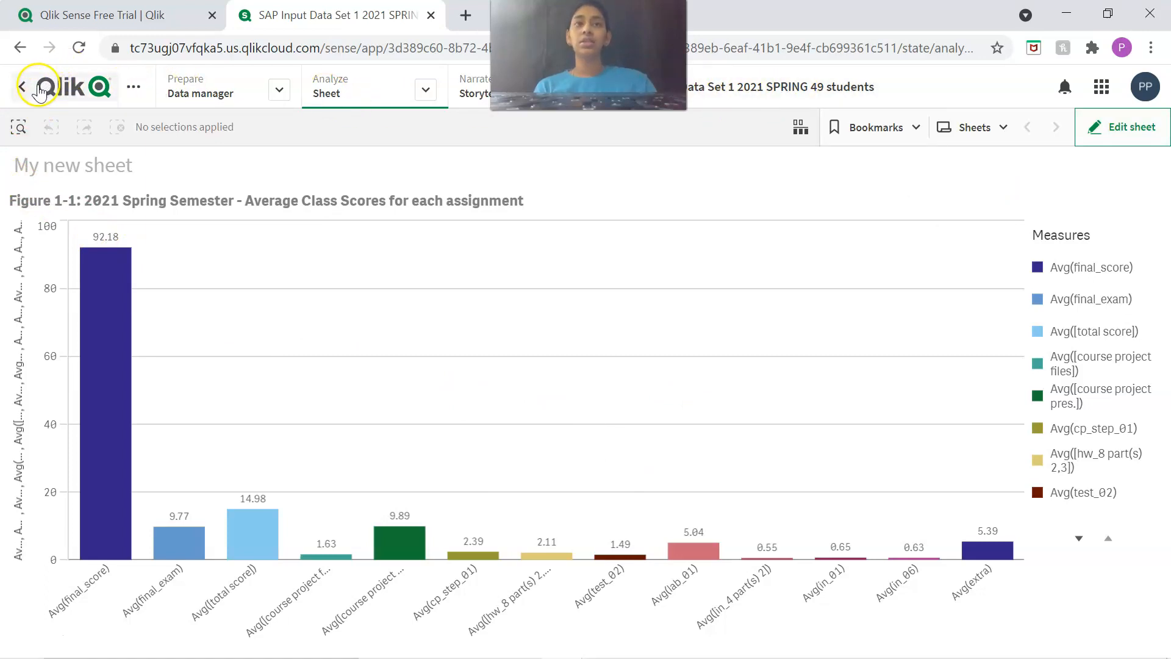
# Create a second sheet in the app and title it Students_Obtained_Grade.
pyautogui.click(981, 132)
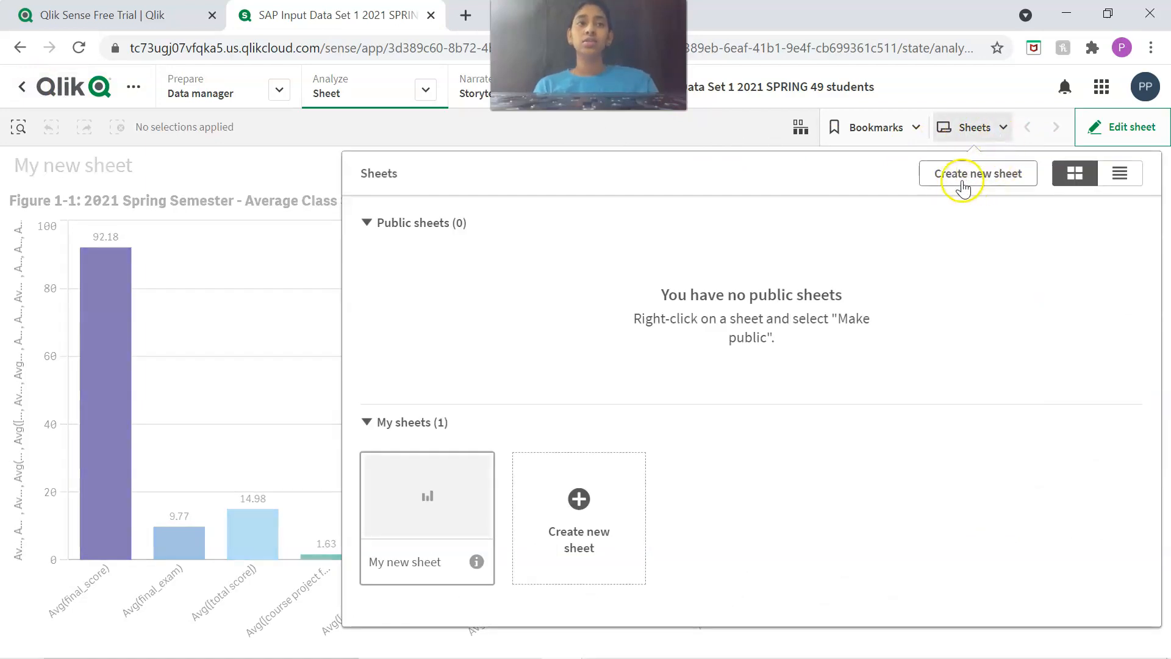
pyautogui.click(965, 130)
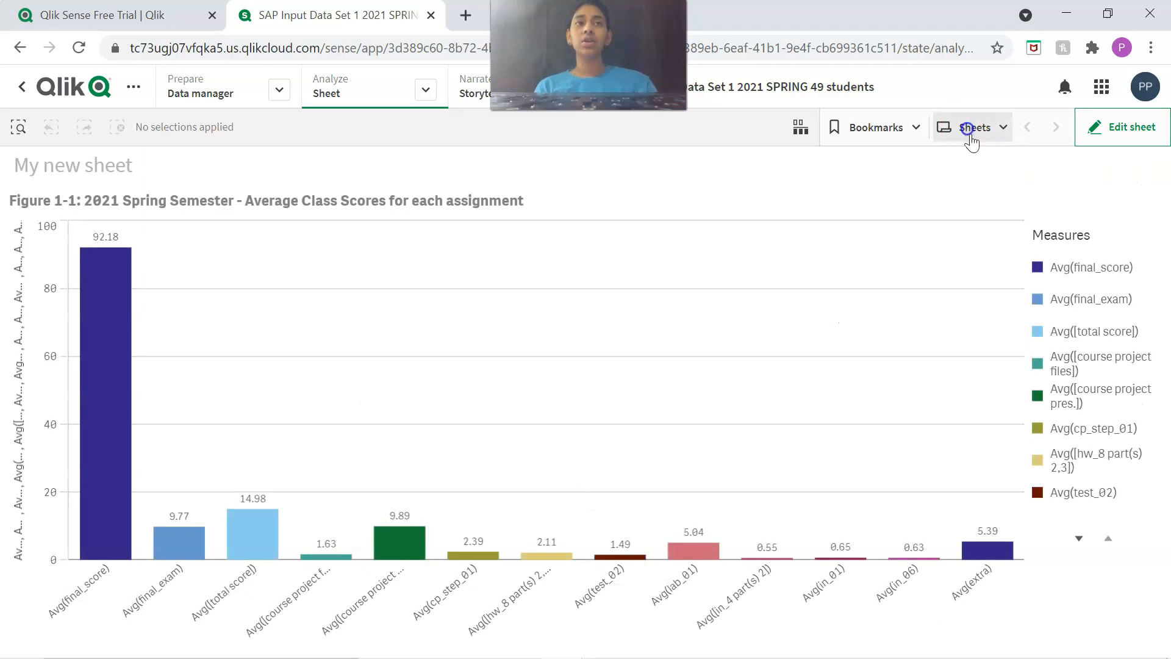
pyautogui.click(971, 139)
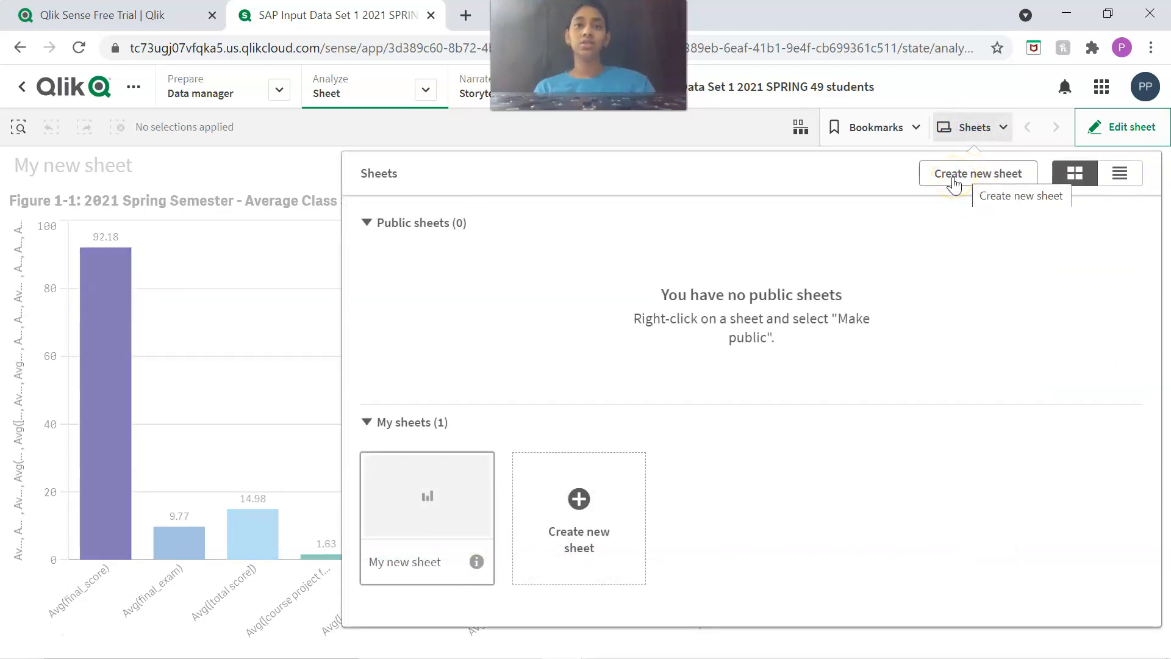
pyautogui.click(954, 182)
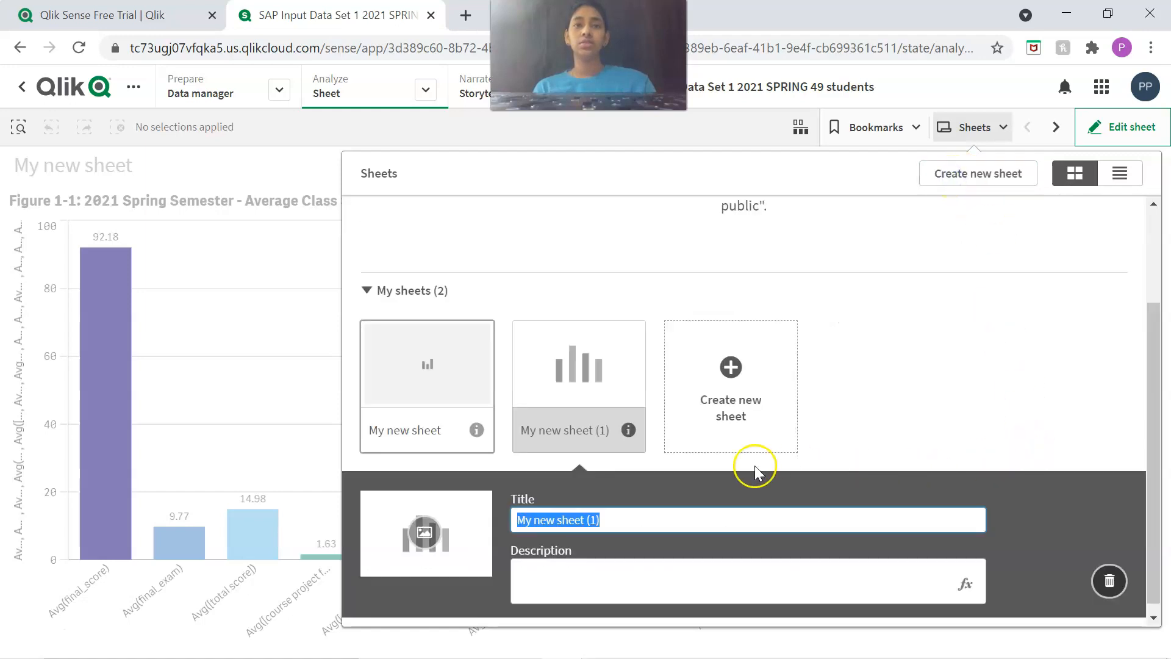
pyautogui.press('BackSpace')
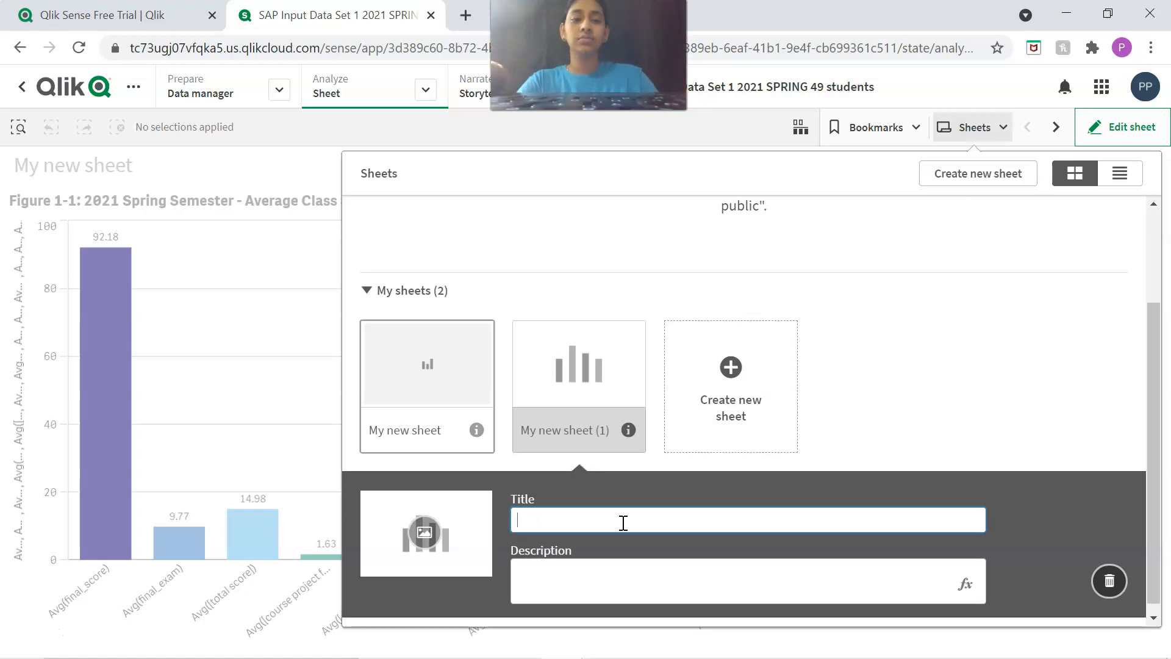
pyautogui.write('t')
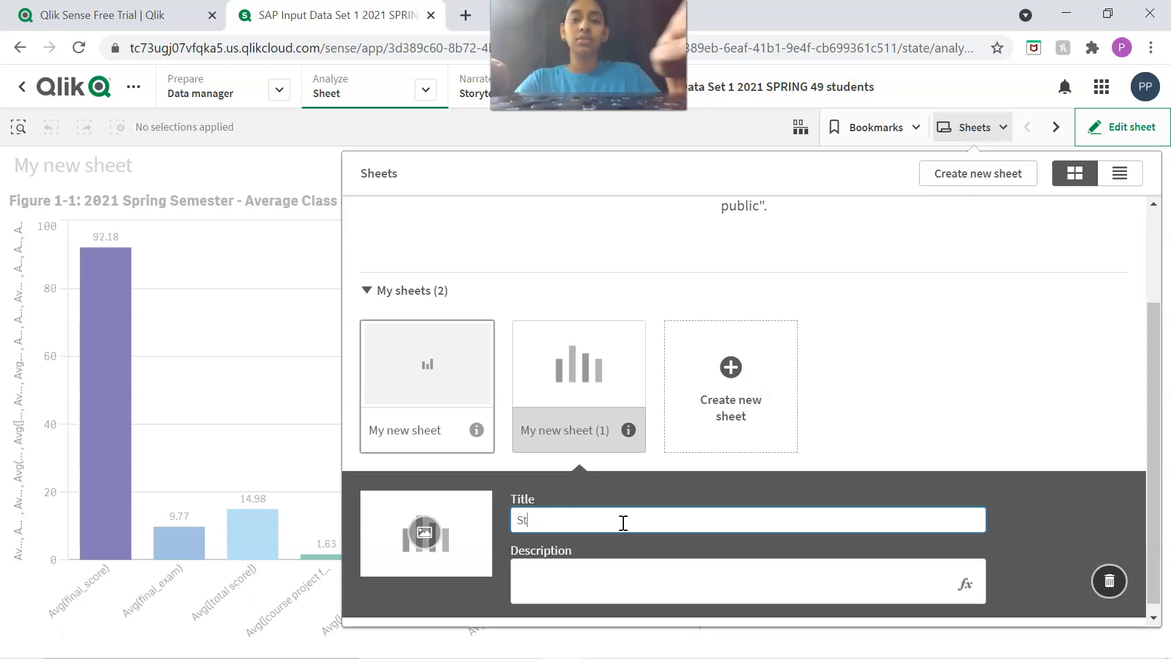
pyautogui.write('udents')
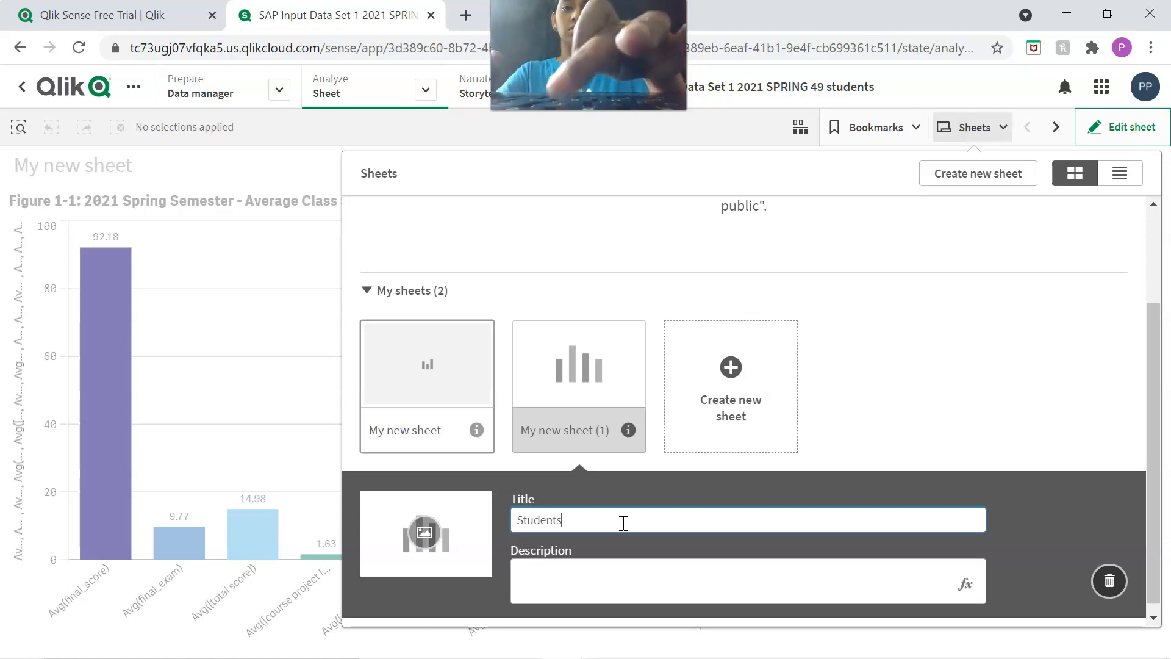
pyautogui.write('Obtain')
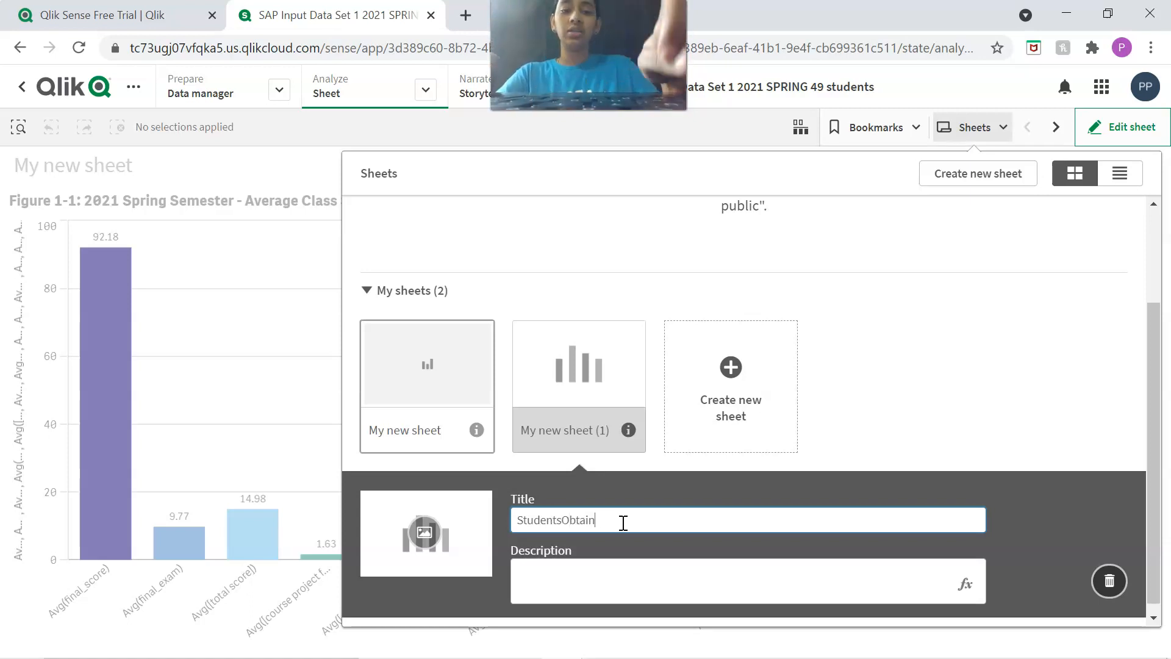
pyautogui.write('edGrade')
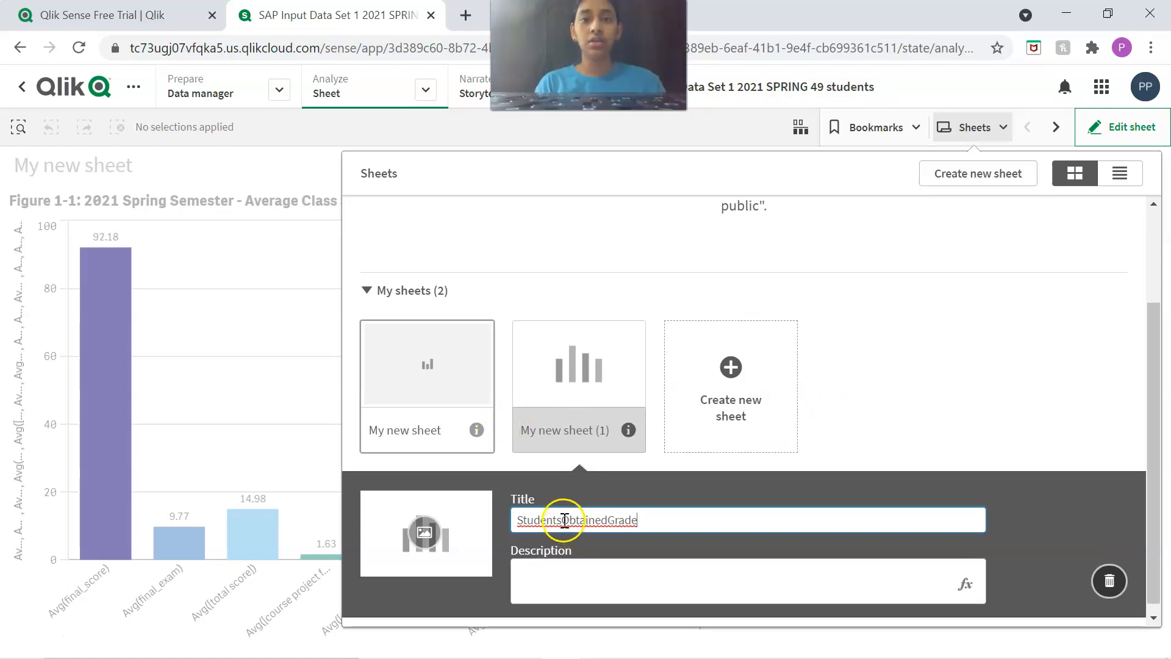
pyautogui.write('_')
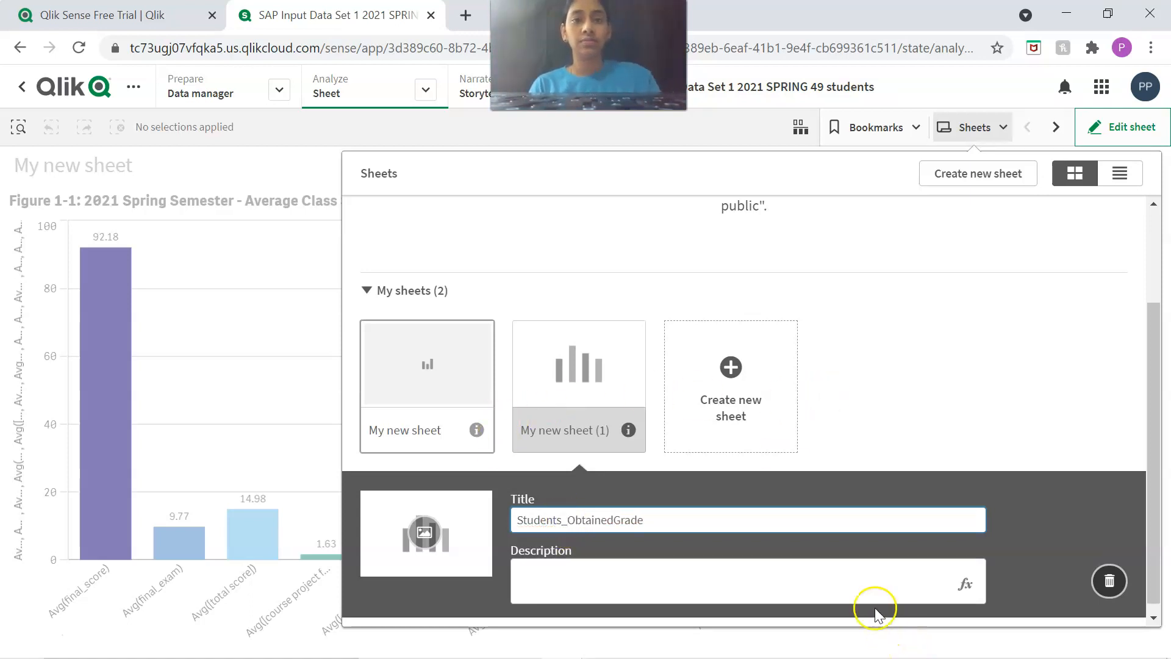
pyautogui.write('_')
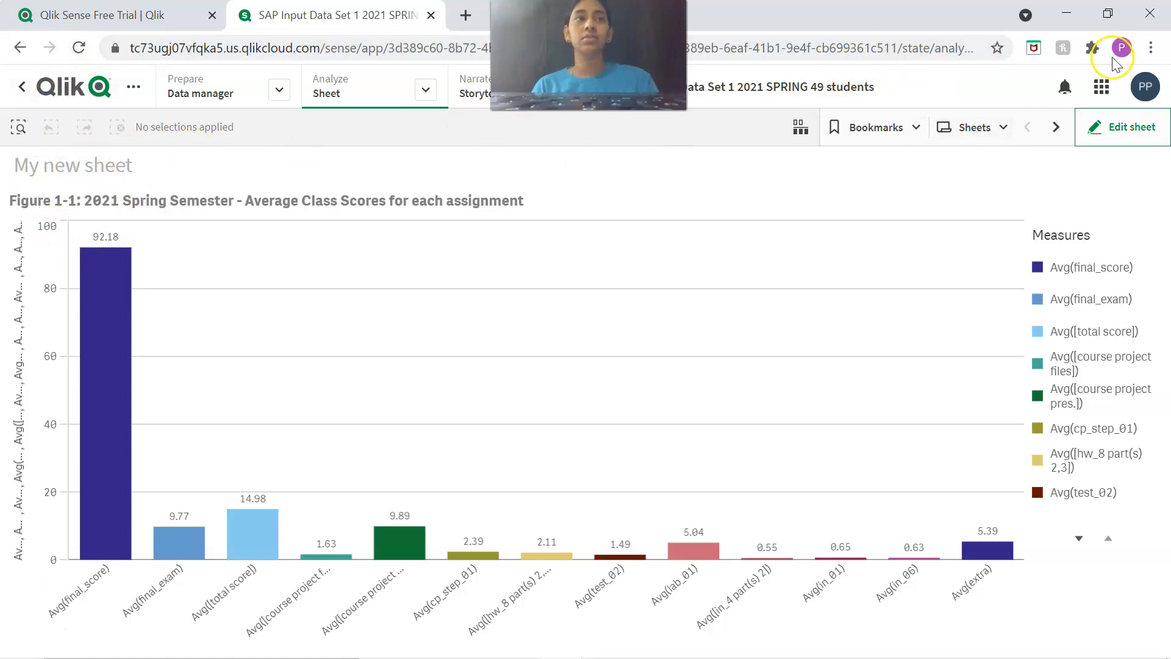
# Put the bar chart's sheet in edit mode and rename it from My new sheet to Average_Class_Score.
pyautogui.click(1109, 144)
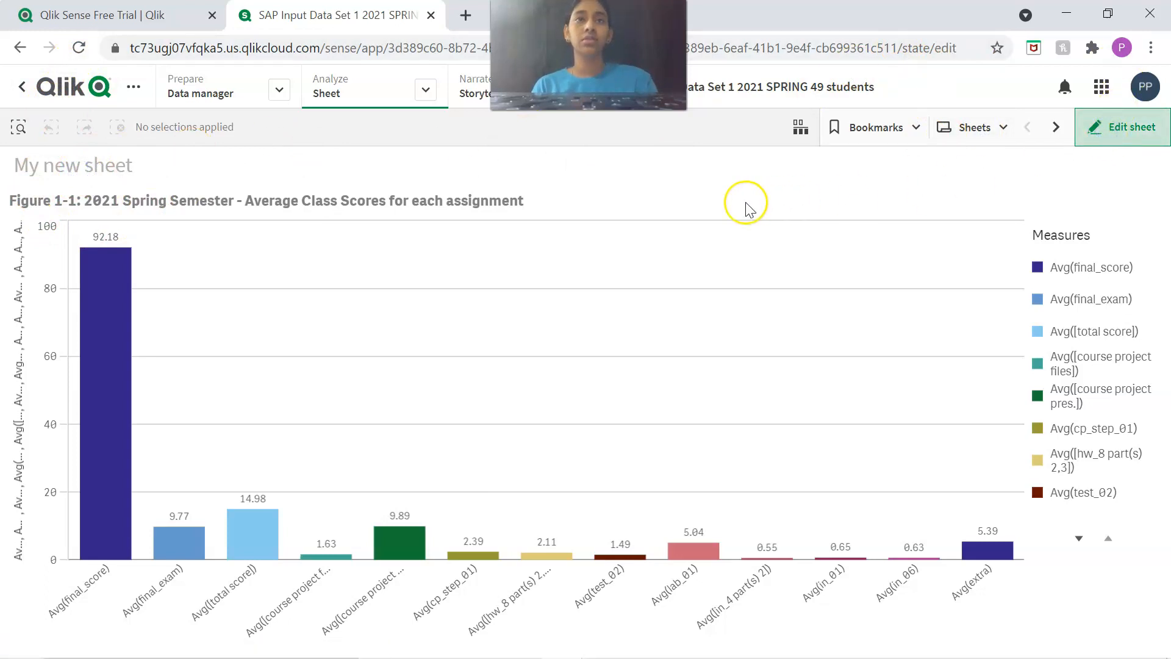
pyautogui.click(970, 130)
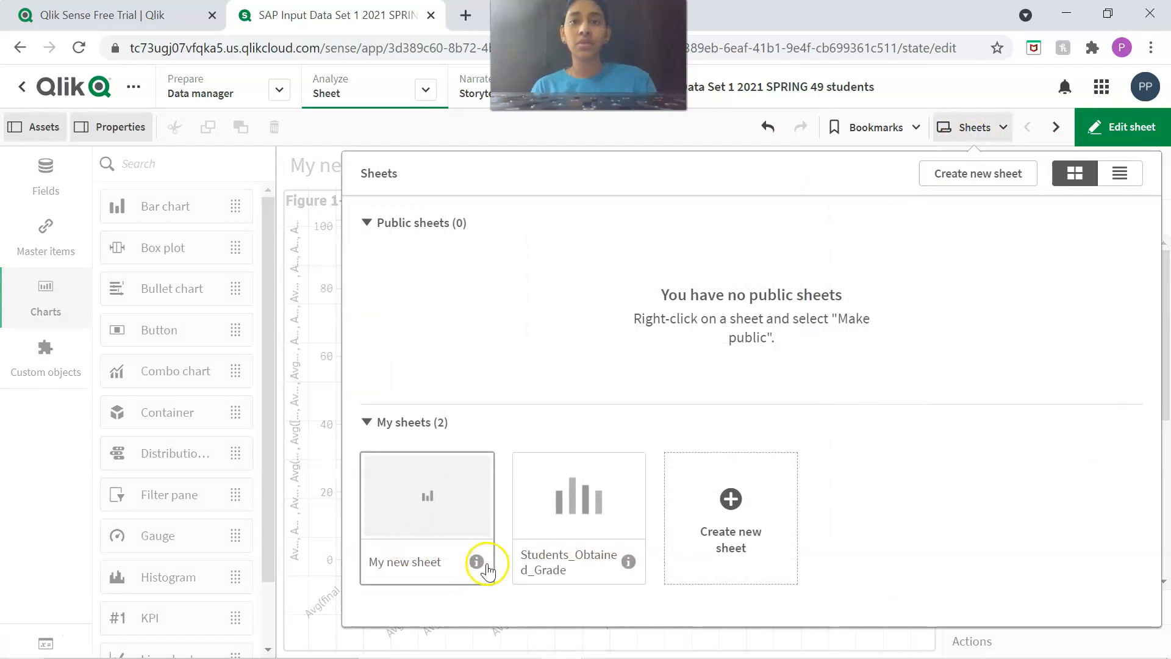
pyautogui.click(476, 562)
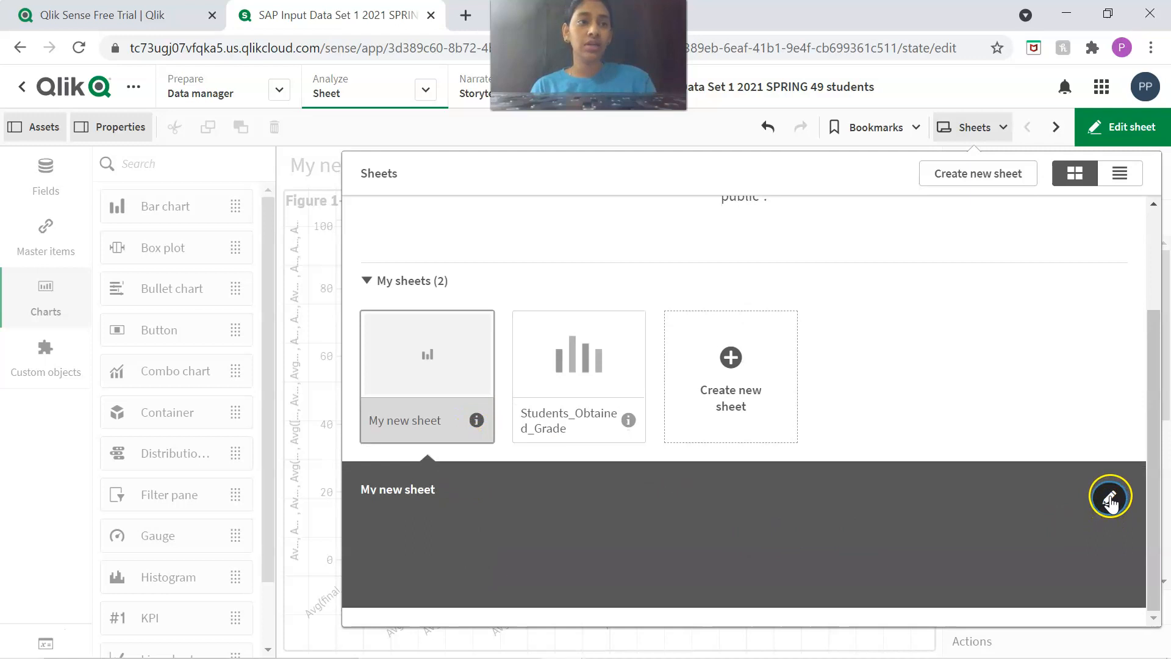
pyautogui.click(1109, 501)
pyautogui.tripleClick(596, 517)
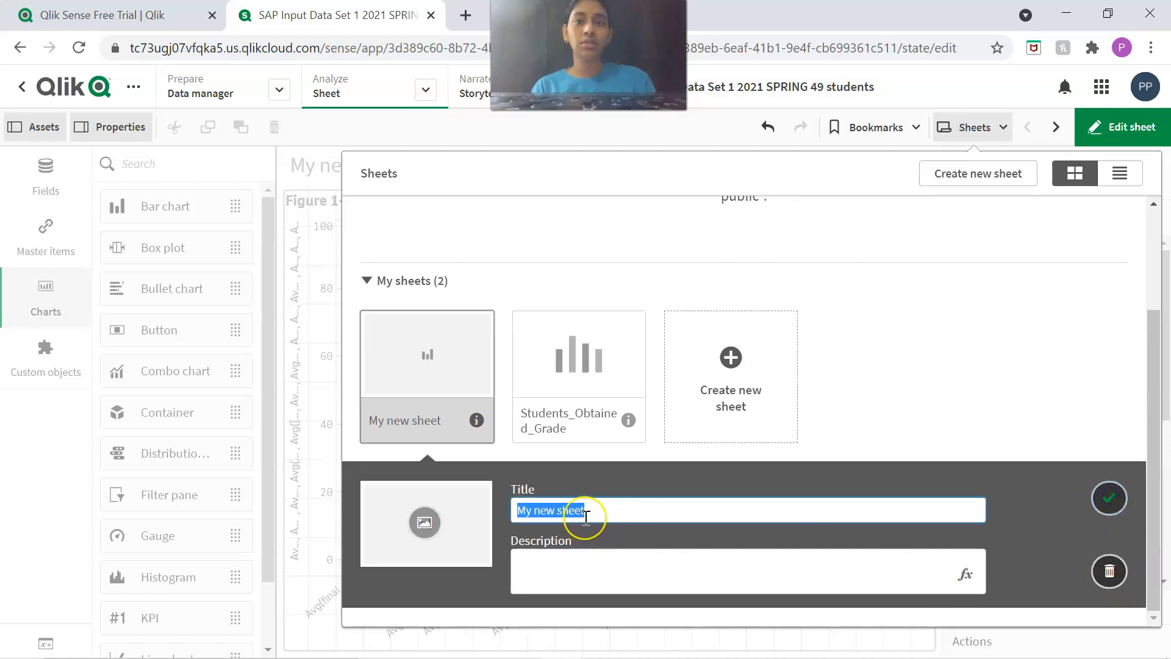
pyautogui.press('BackSpace')
pyautogui.write('A')
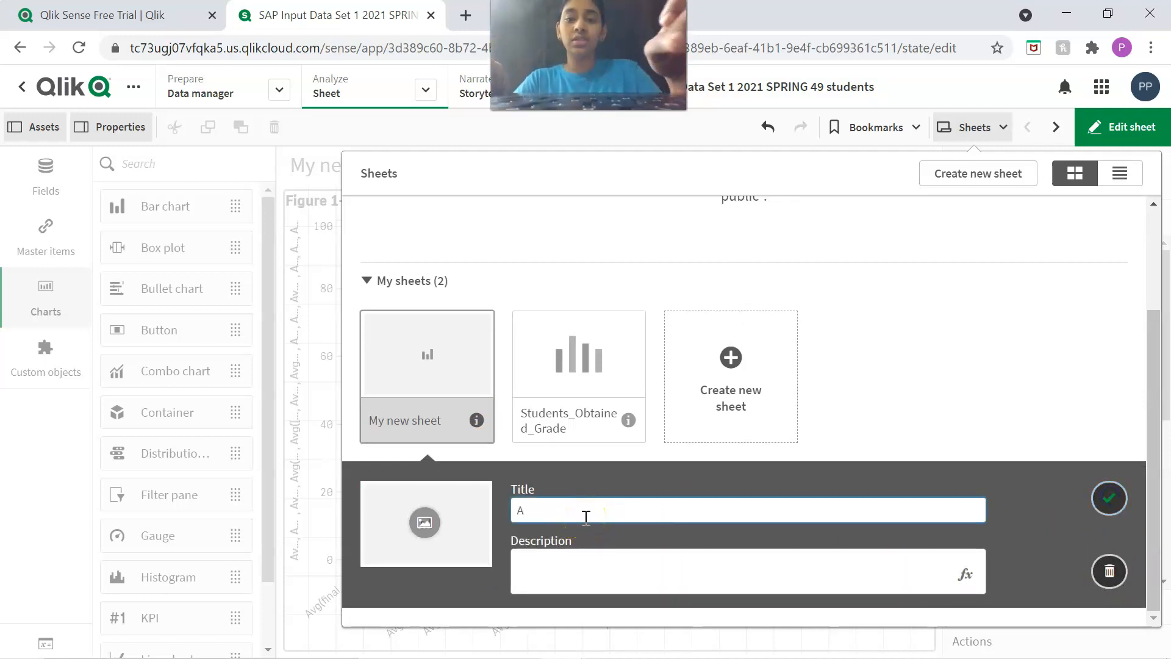
pyautogui.write('verage')
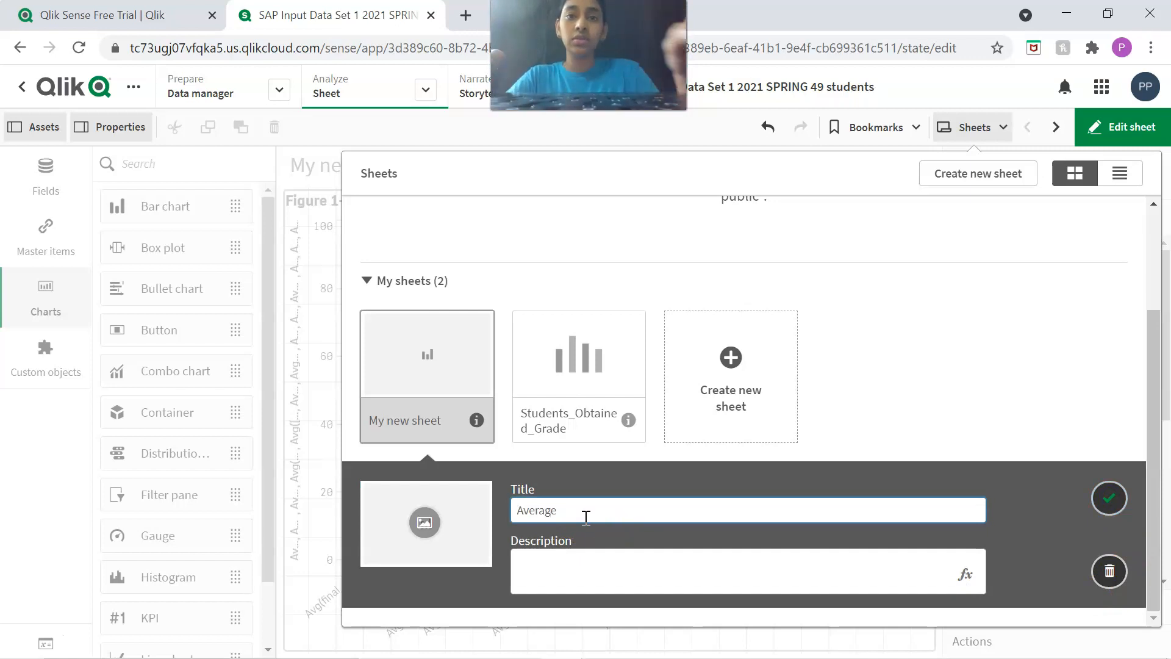
pyautogui.write('_Class_S')
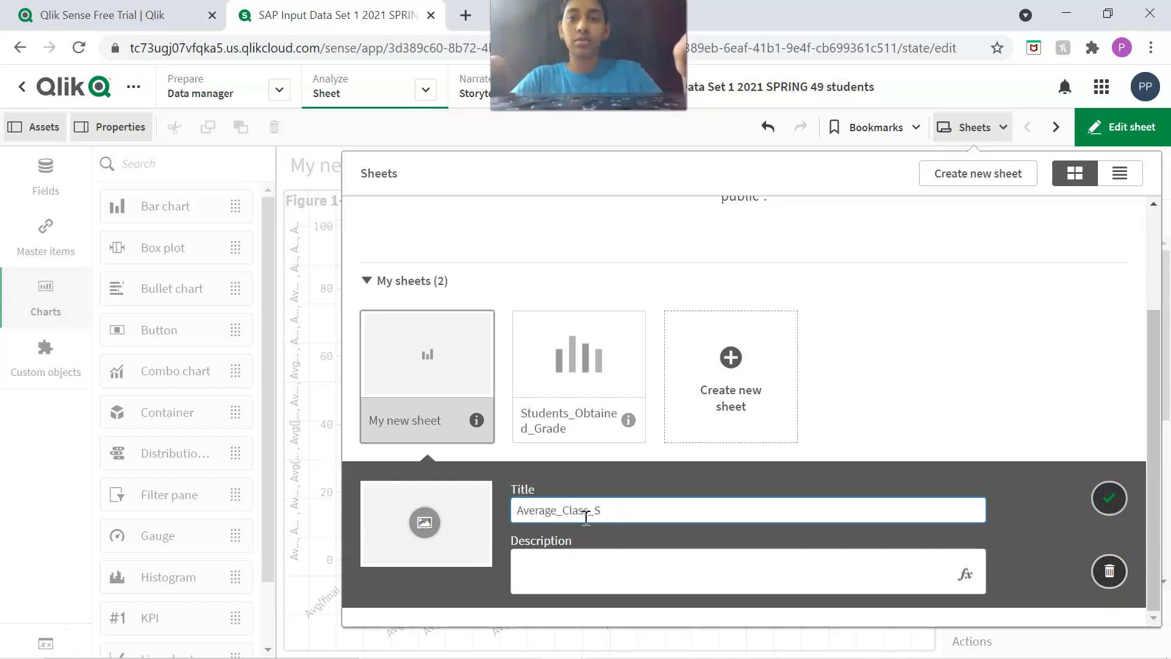
pyautogui.write('core')
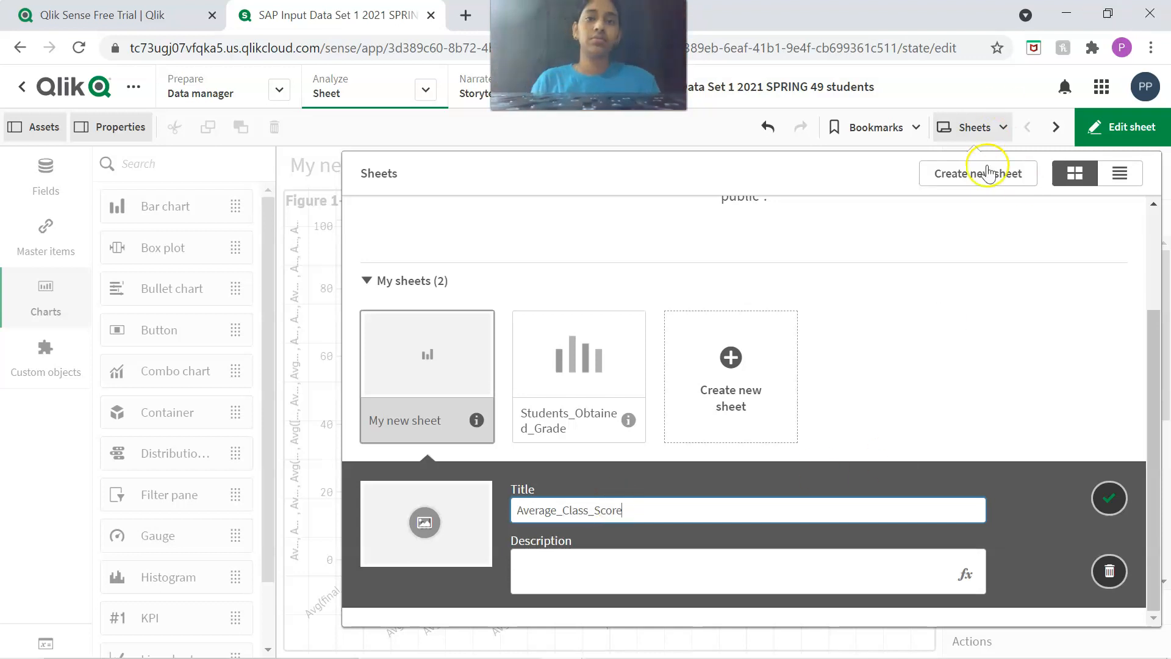
pyautogui.click(903, 343)
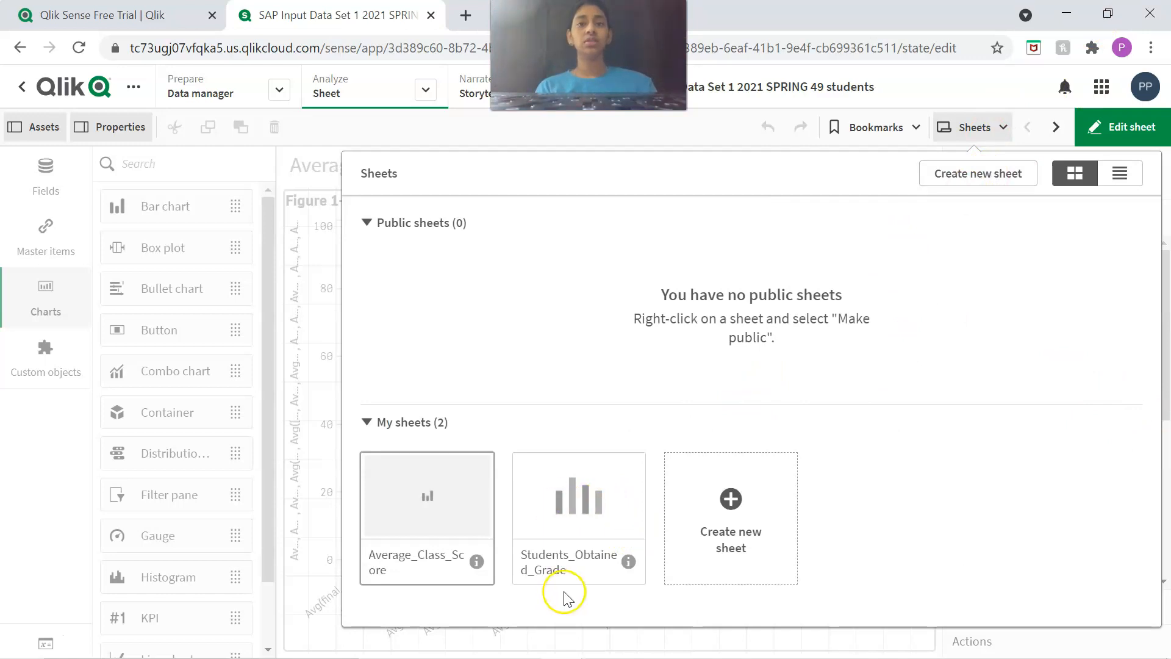
# Open the empty Students_Obtained_Grade sheet, look through the available chart types and show the master items.
pyautogui.click(586, 510)
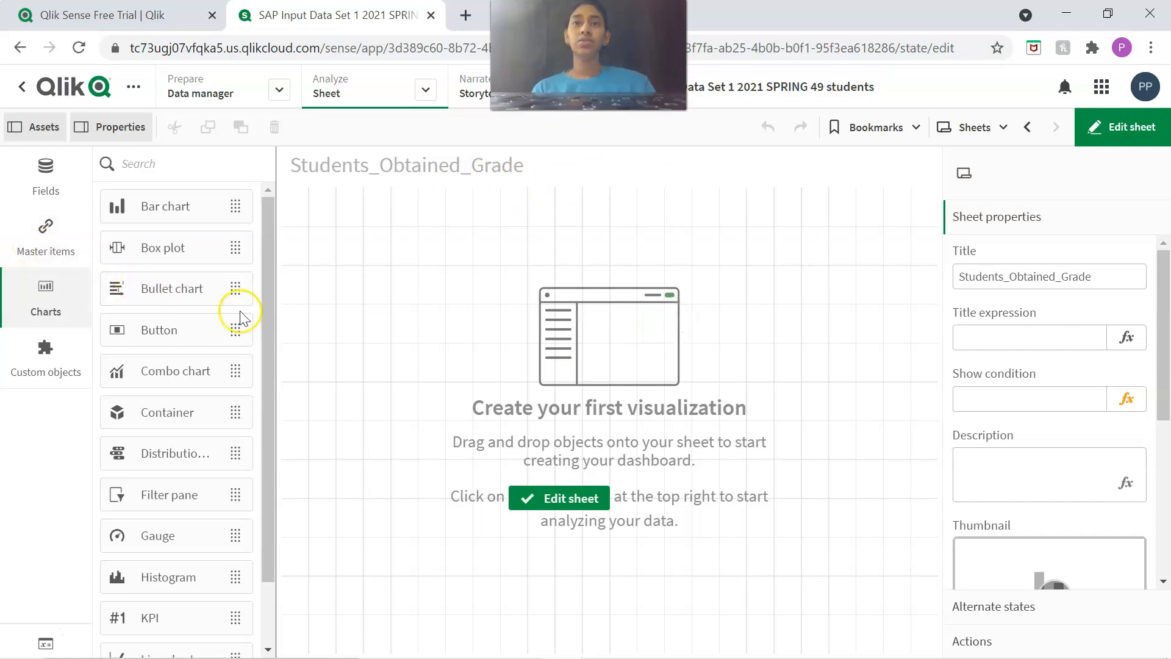
pyautogui.scroll(-7, 221, 339)
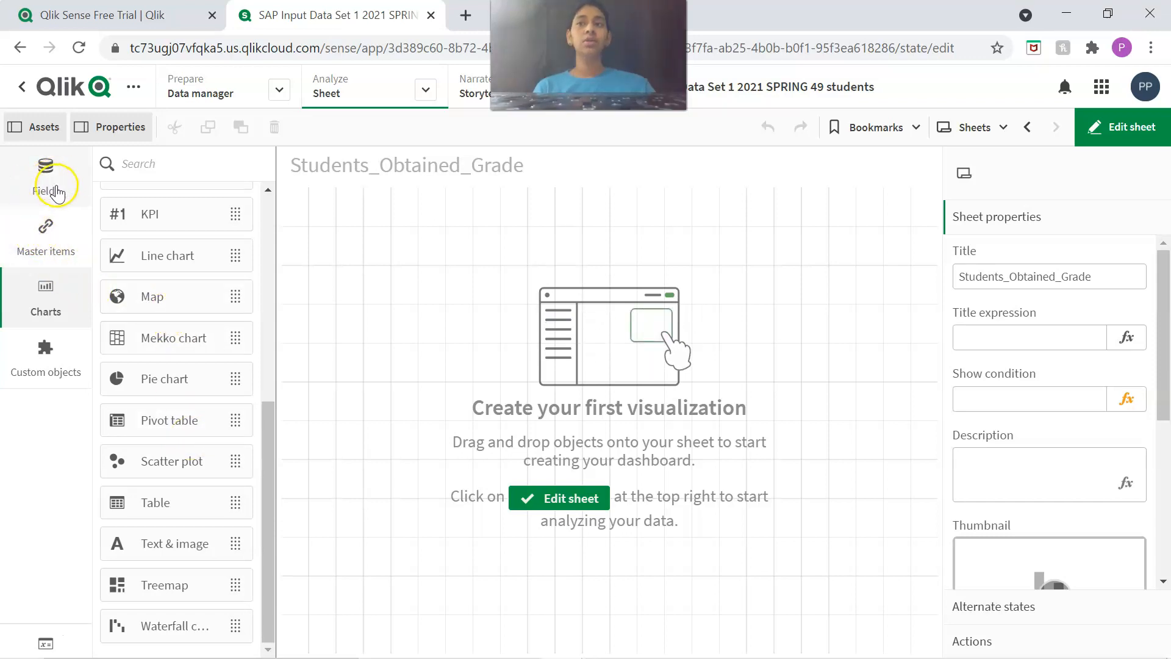
pyautogui.click(47, 231)
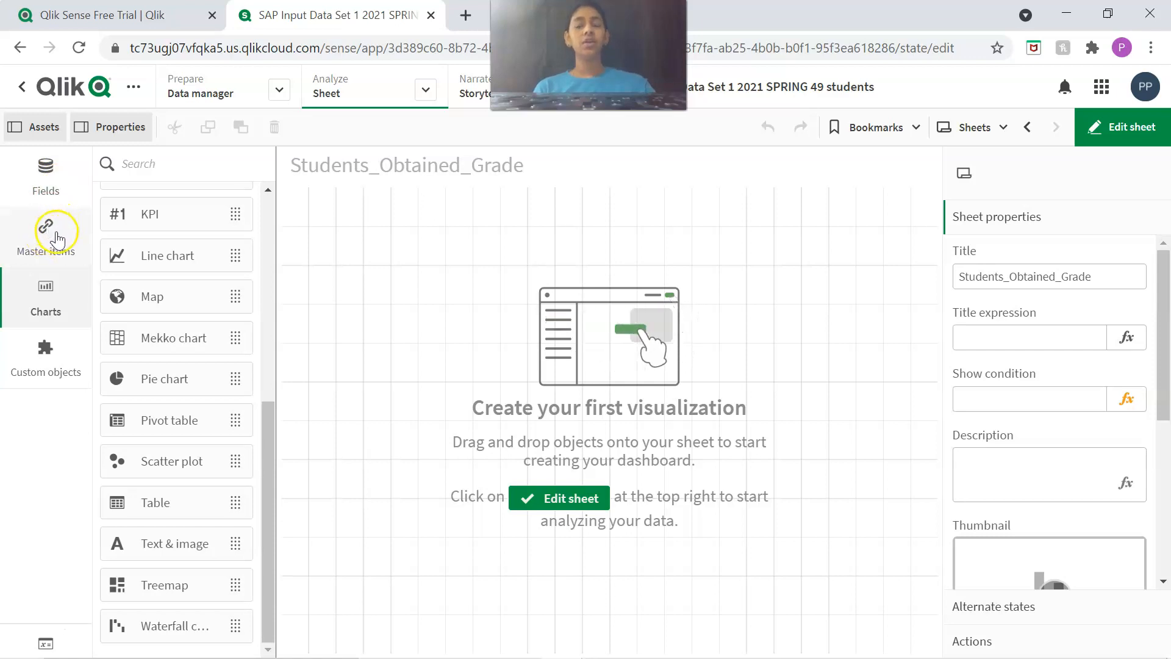
pyautogui.click(47, 231)
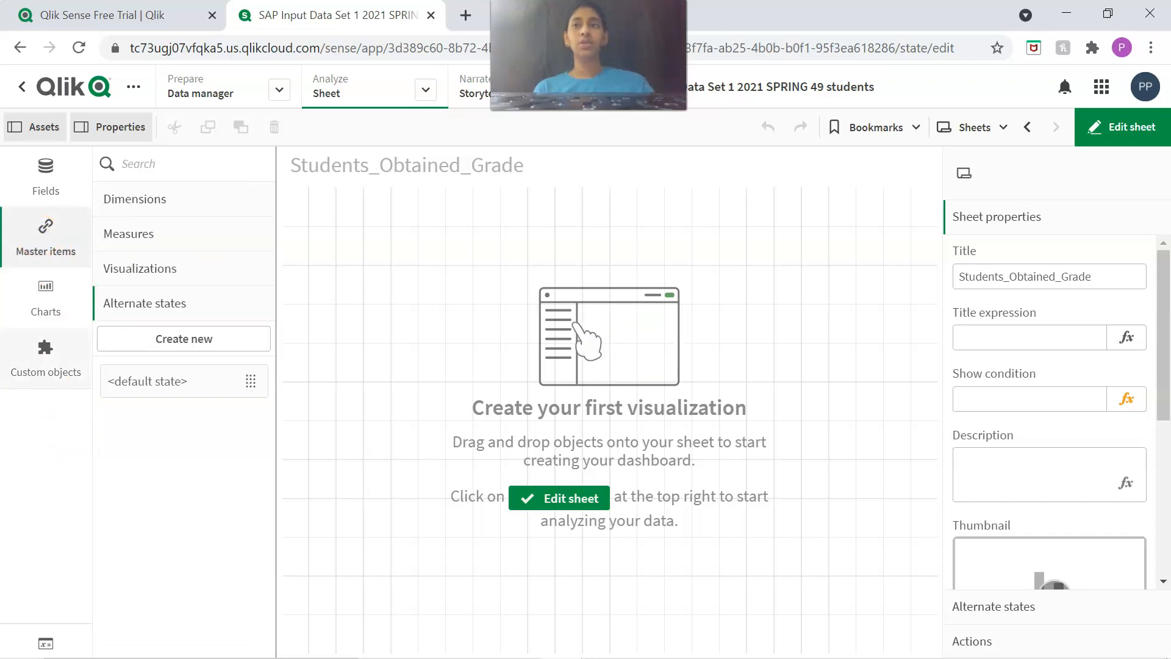
# Browse the data fields and the master item categories for dimensions, measures and visualizations.
pyautogui.click(43, 172)
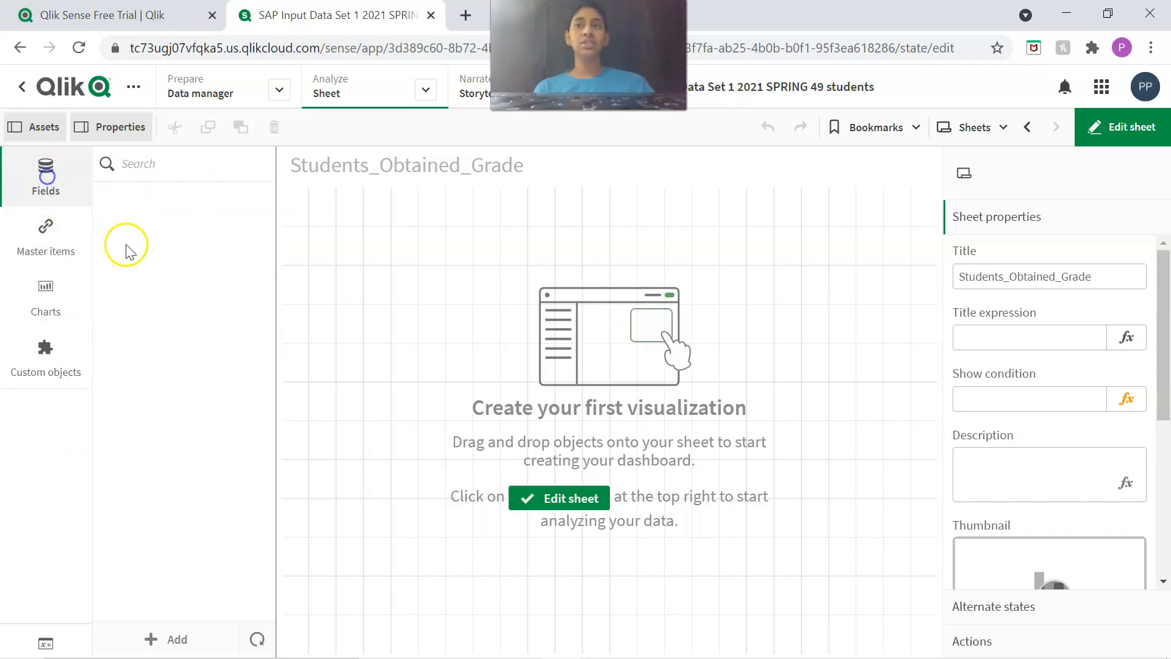
pyautogui.scroll(-9, 206, 369)
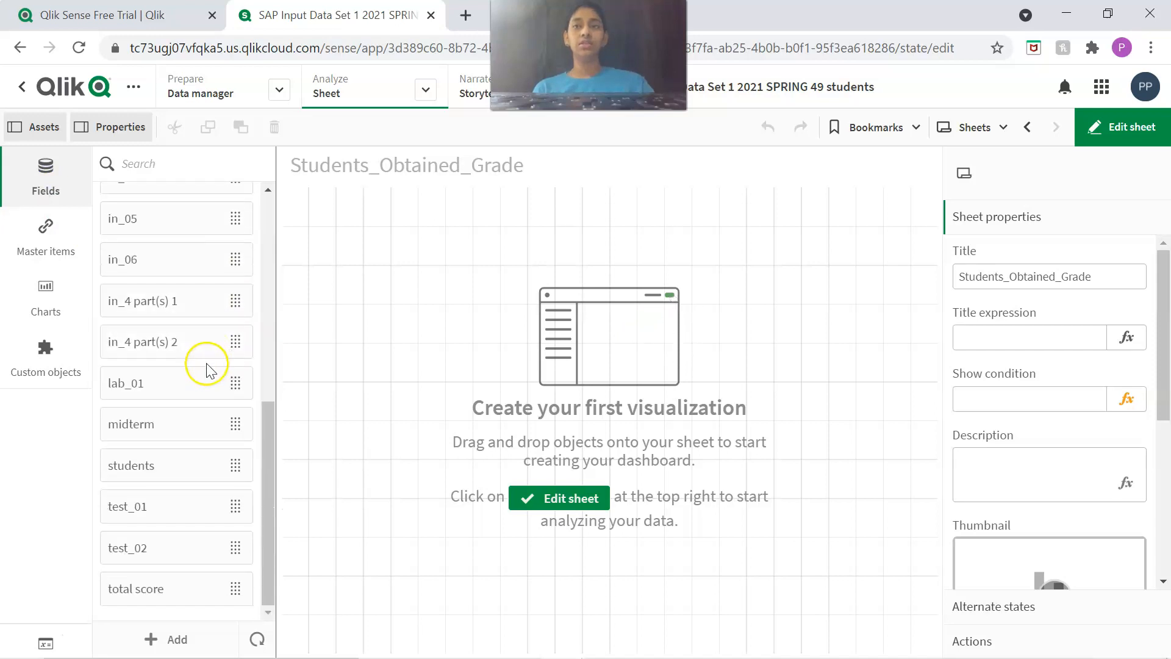
pyautogui.scroll(9, 195, 341)
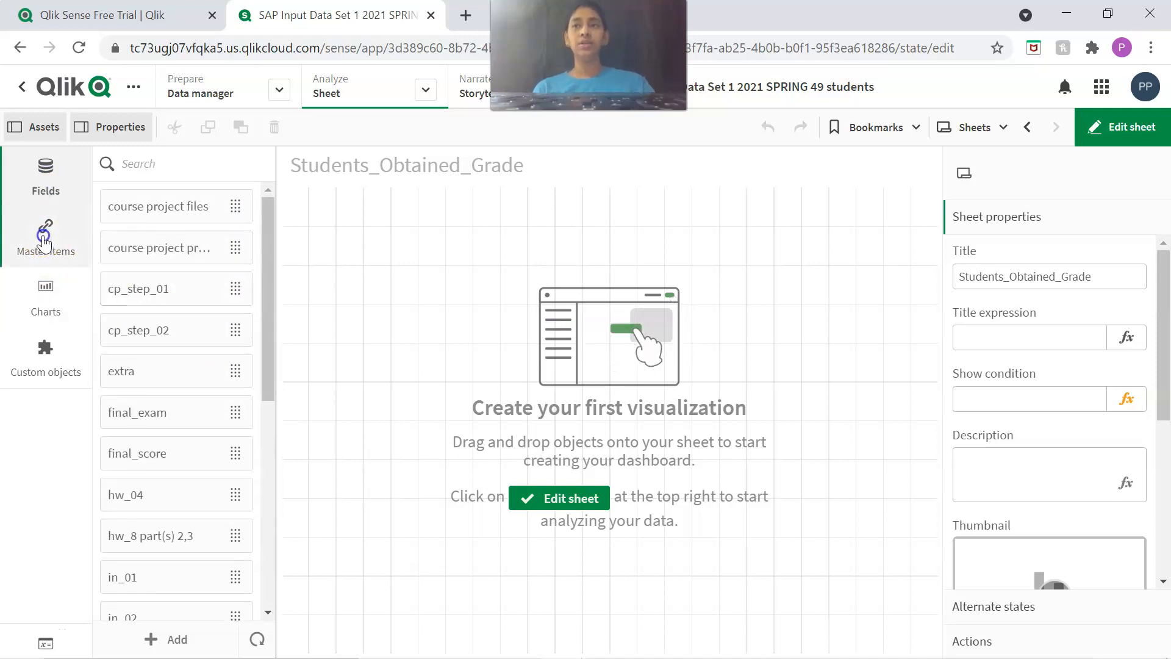
pyautogui.click(43, 232)
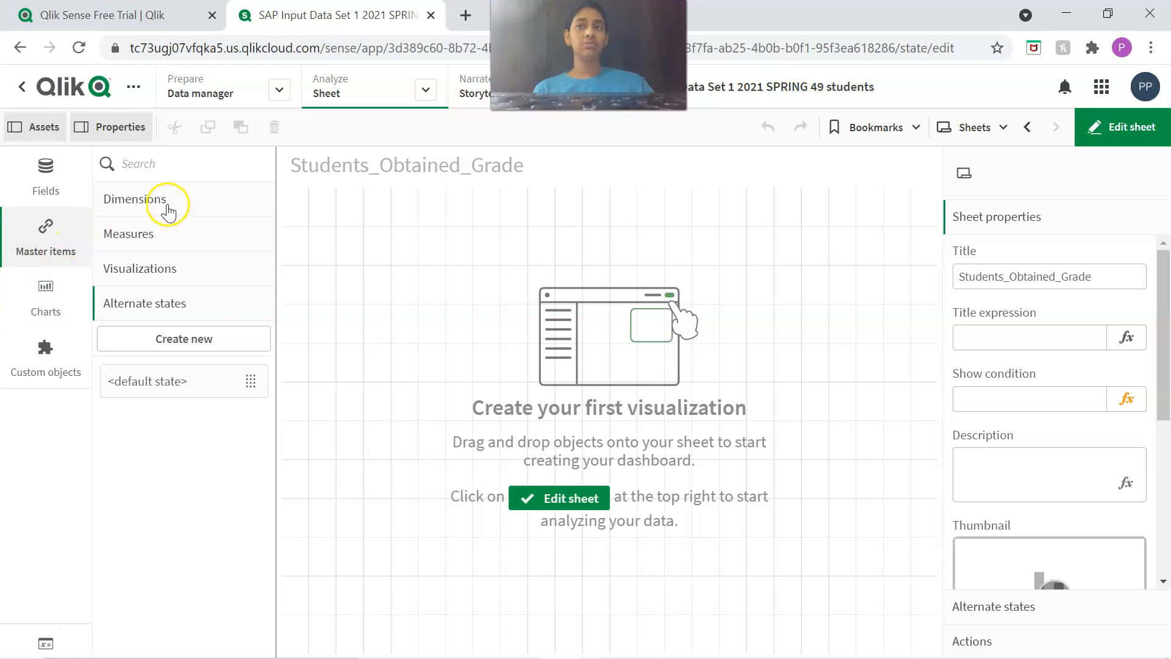
pyautogui.click(169, 204)
pyautogui.click(162, 560)
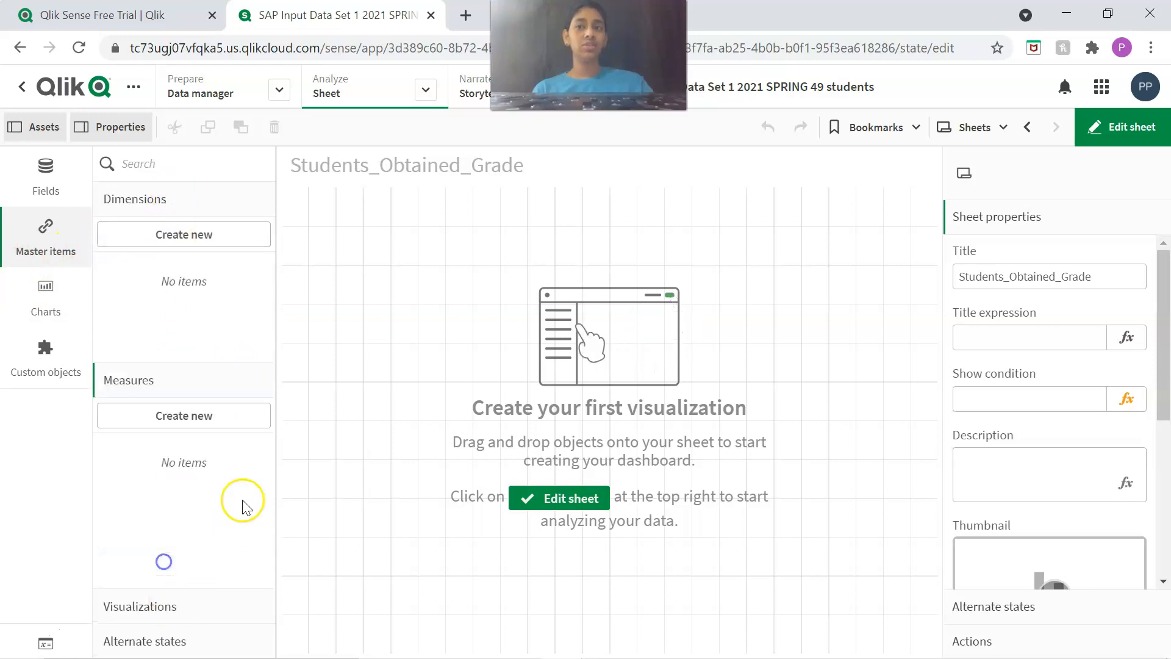
pyautogui.click(189, 607)
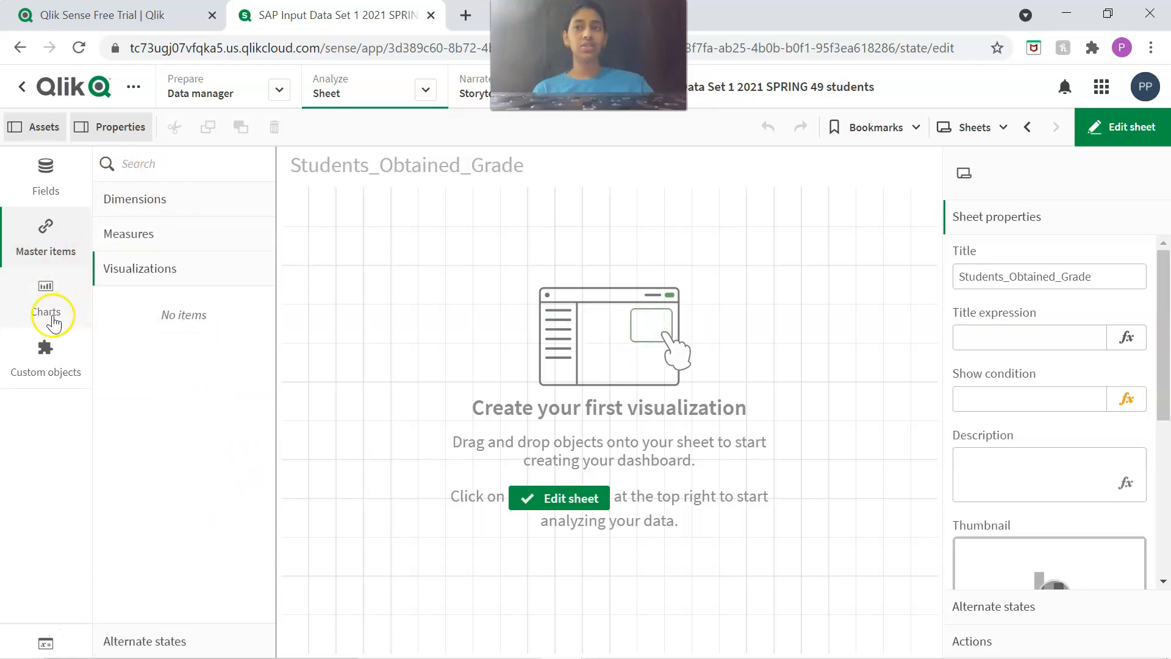
# Look through the available chart types and the custom objects in the Qlik Visualization bundle.
pyautogui.click(47, 322)
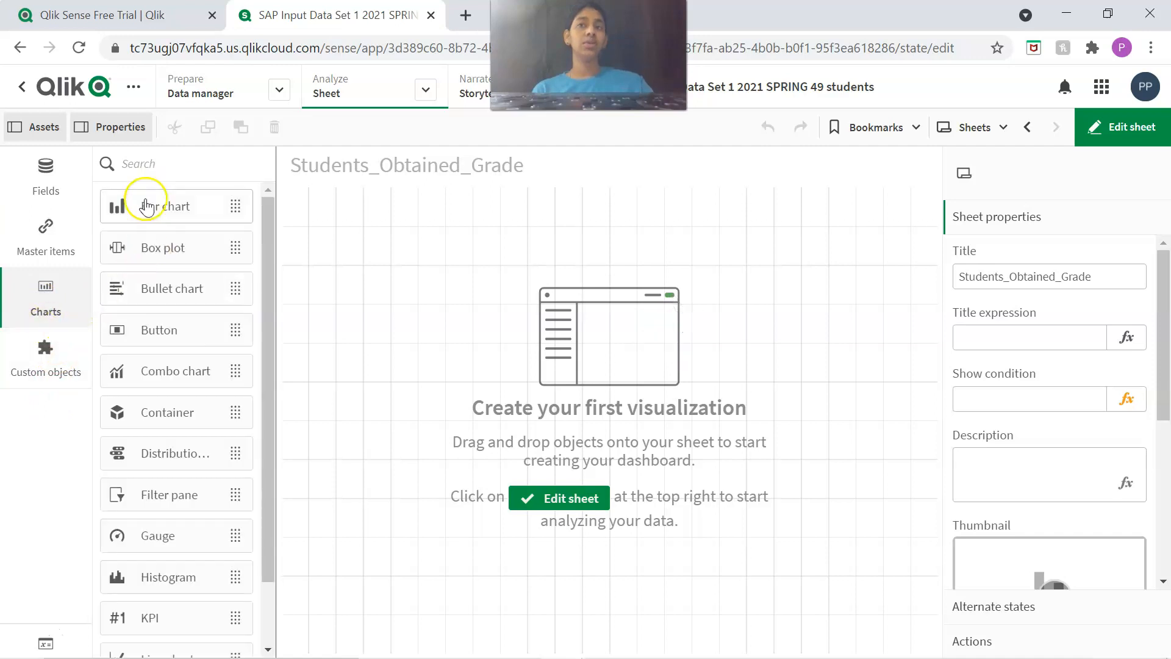
pyautogui.scroll(-5, 165, 304)
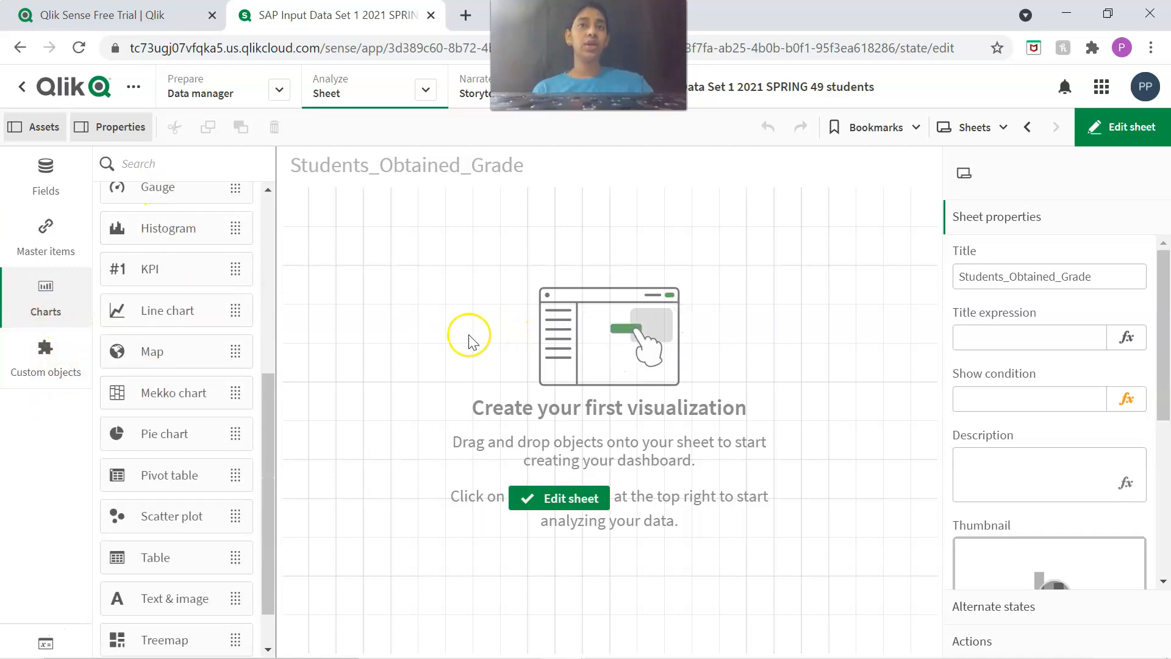
pyautogui.scroll(5, 226, 324)
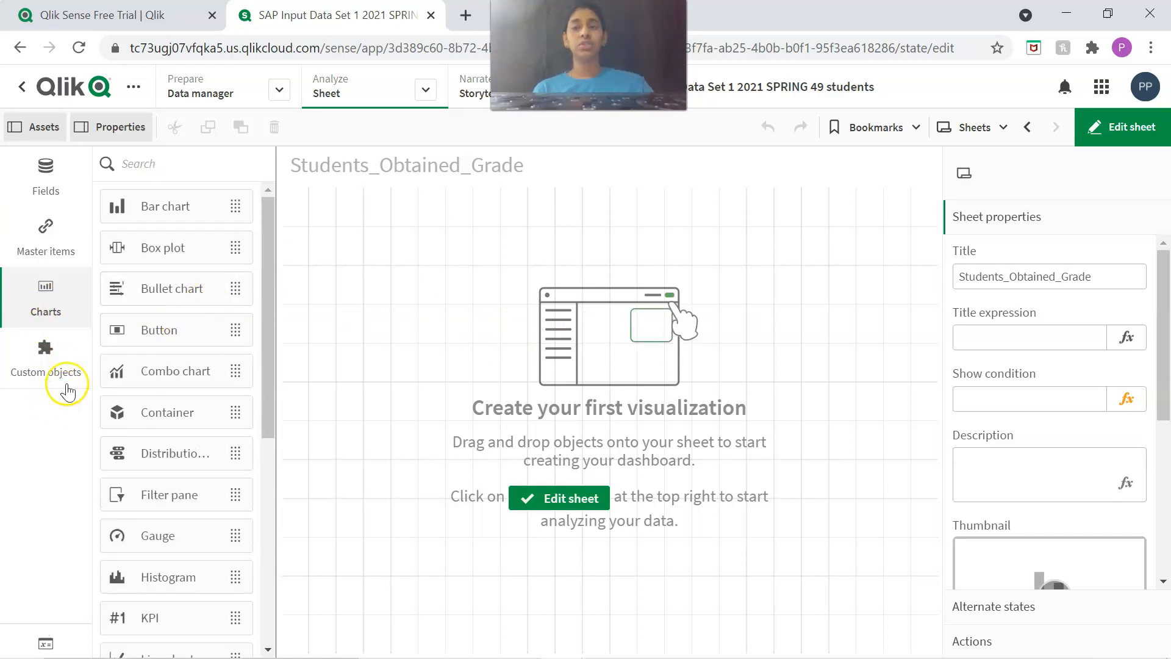
pyautogui.click(34, 361)
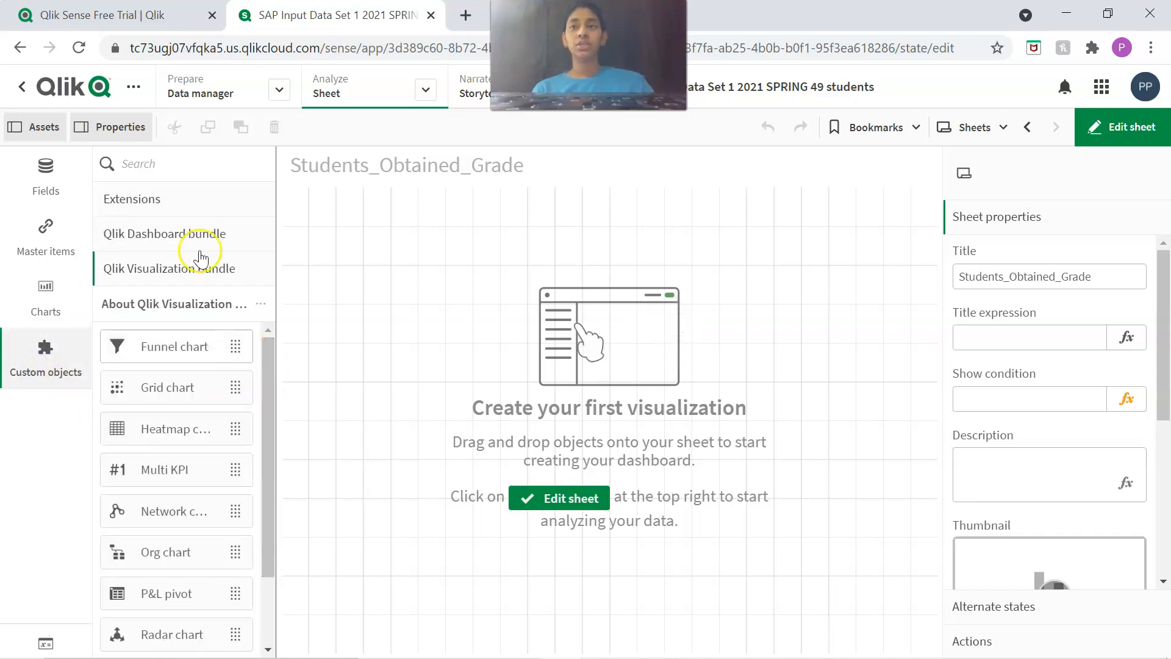
pyautogui.scroll(-4, 185, 388)
pyautogui.scroll(4, 202, 506)
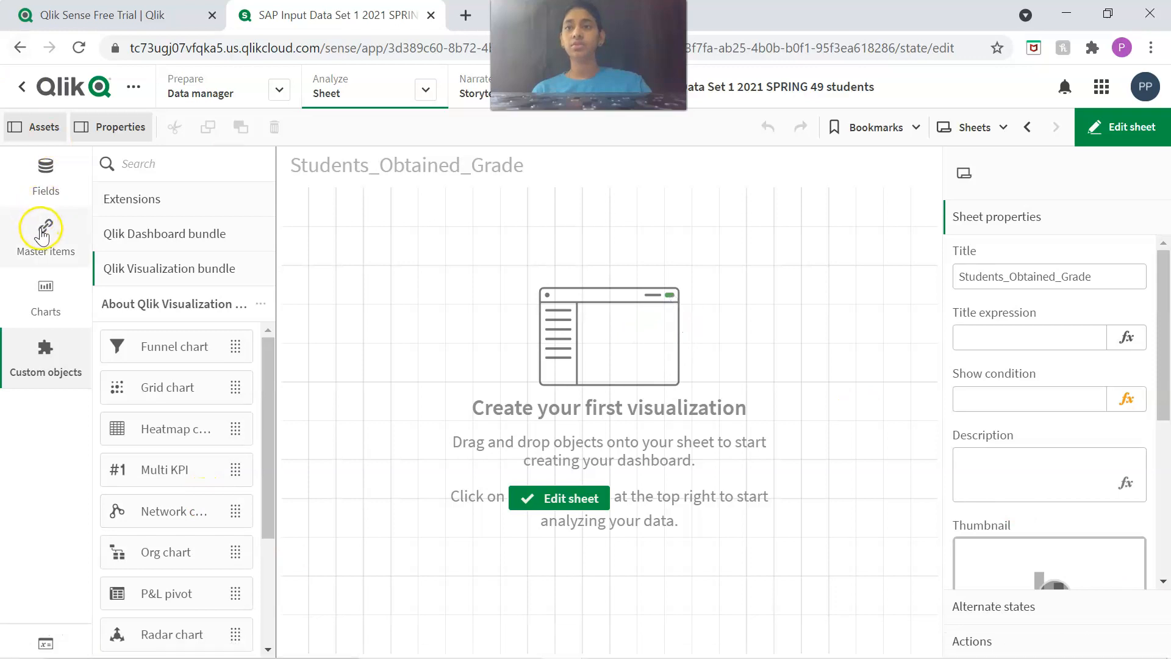
# Start creating a new master dimension and open its expression editor.
pyautogui.click(44, 233)
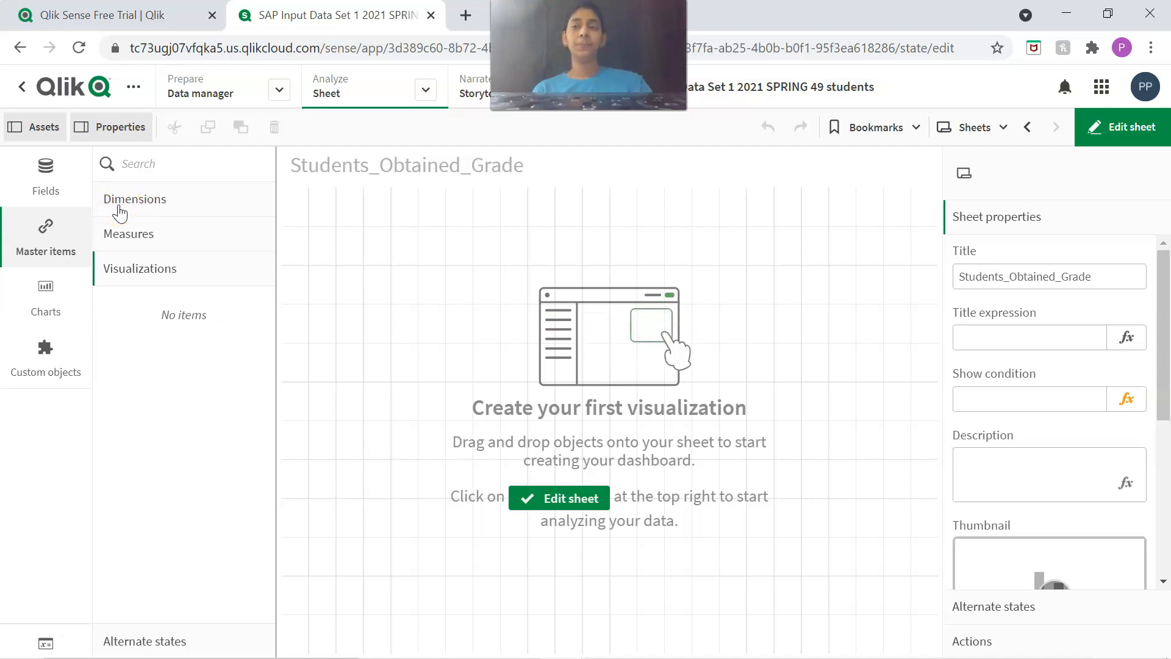
pyautogui.click(121, 208)
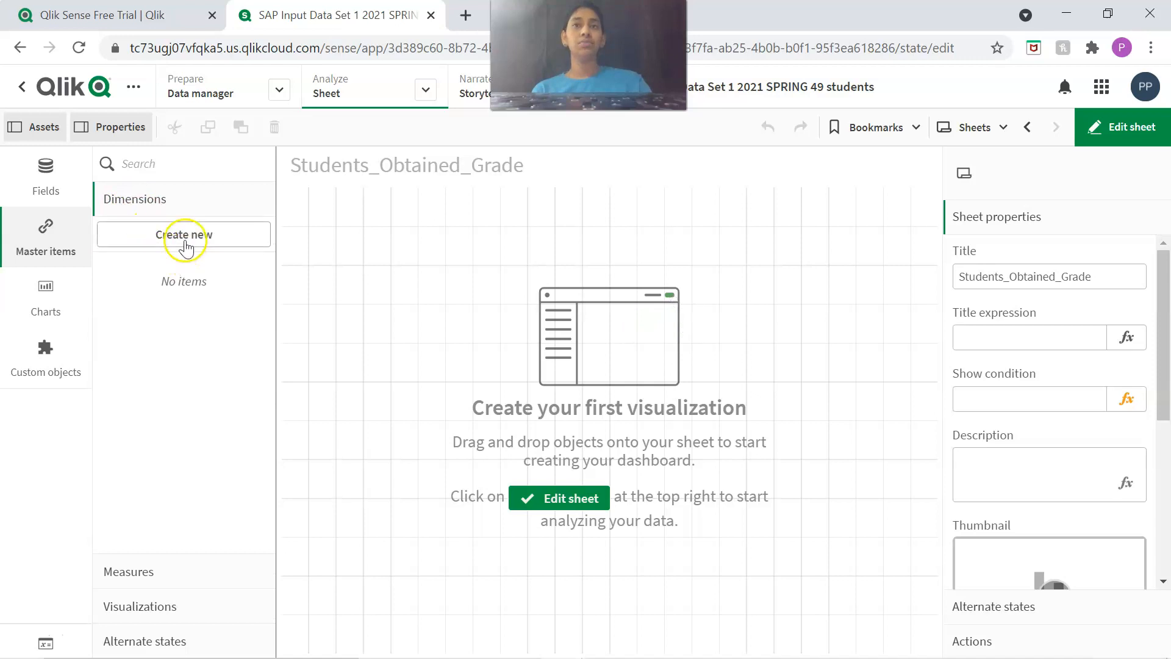
pyautogui.click(164, 236)
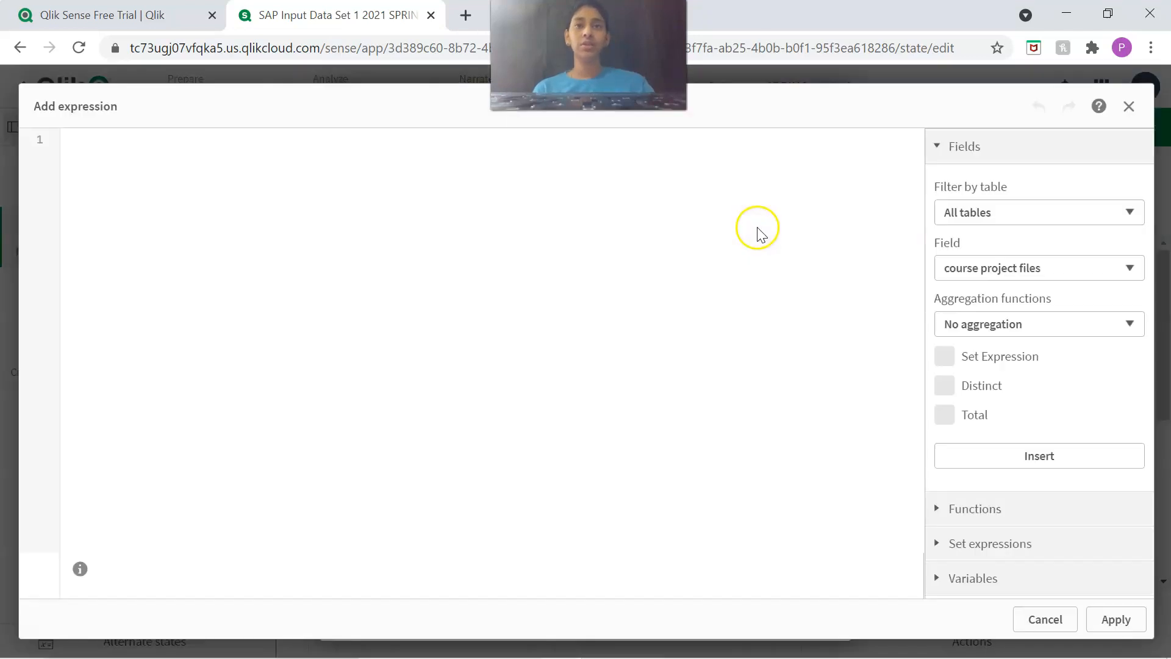
pyautogui.click(102, 150)
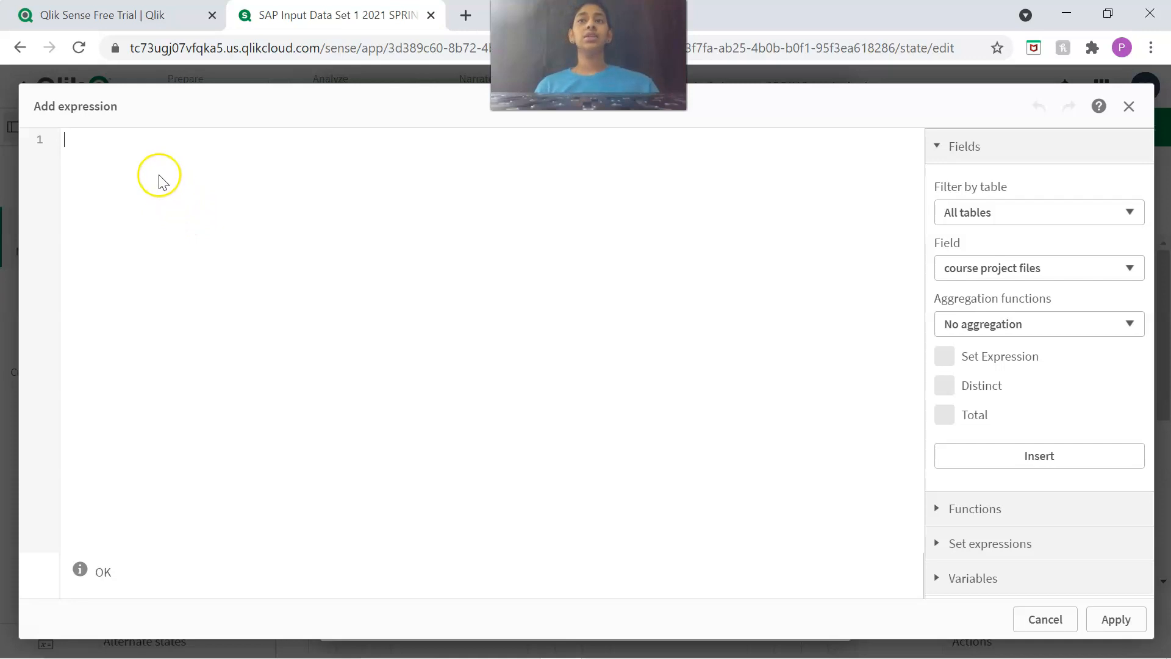
# Write the dimension expression If(final_score>=90, 'A', ) with the else part left empty.
pyautogui.click(149, 156)
pyautogui.write('If')
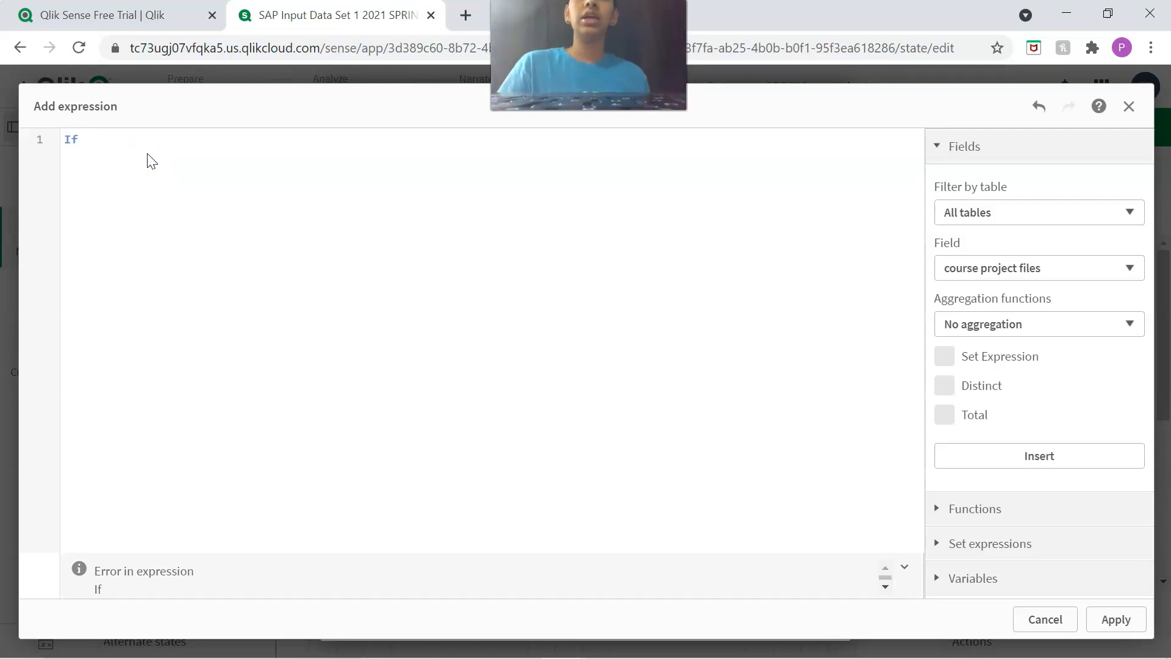
pyautogui.write('(')
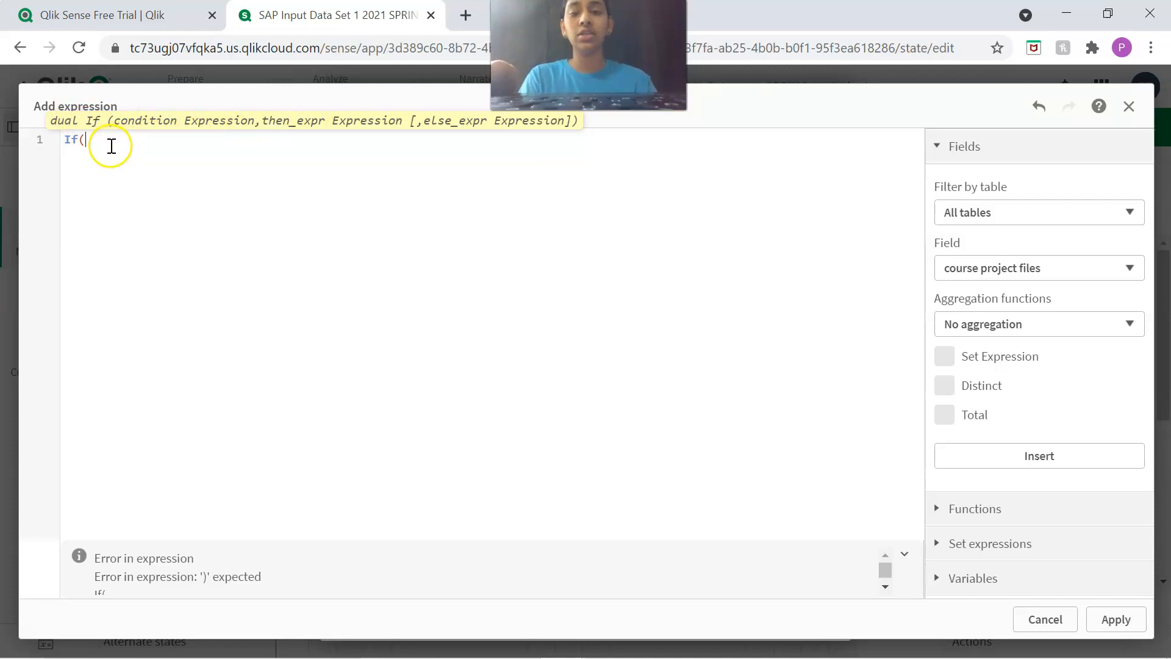
pyautogui.write('final-')
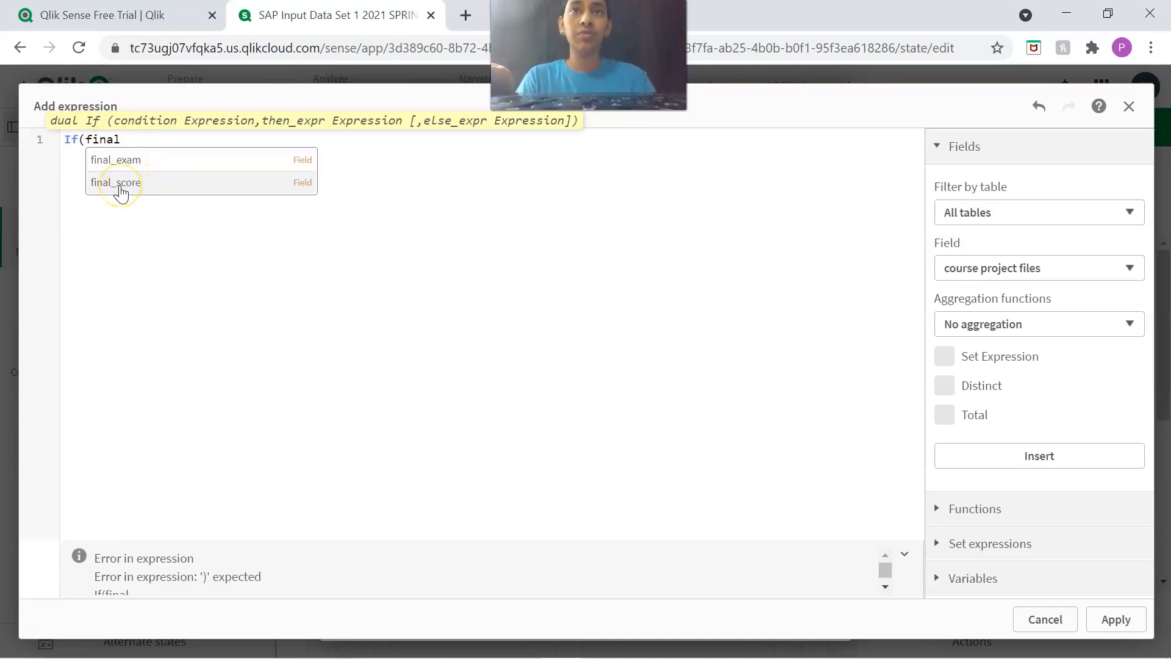
pyautogui.click(122, 184)
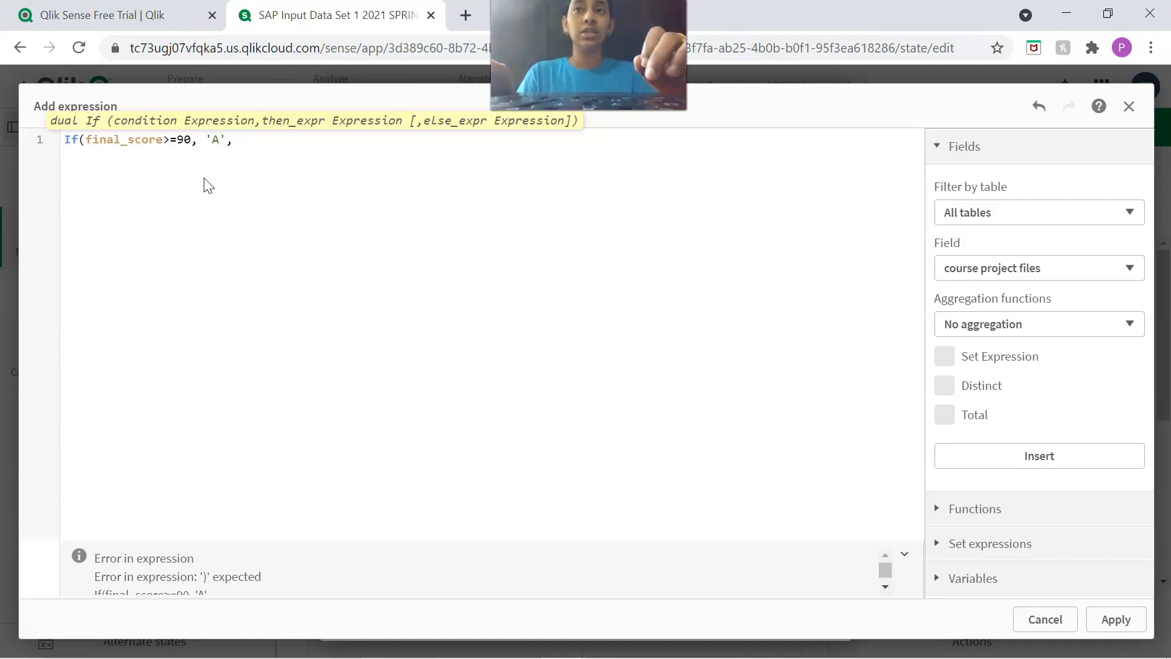
pyautogui.moveTo(192, 141); pyautogui.dragTo(63, 147)
pyautogui.click(262, 139)
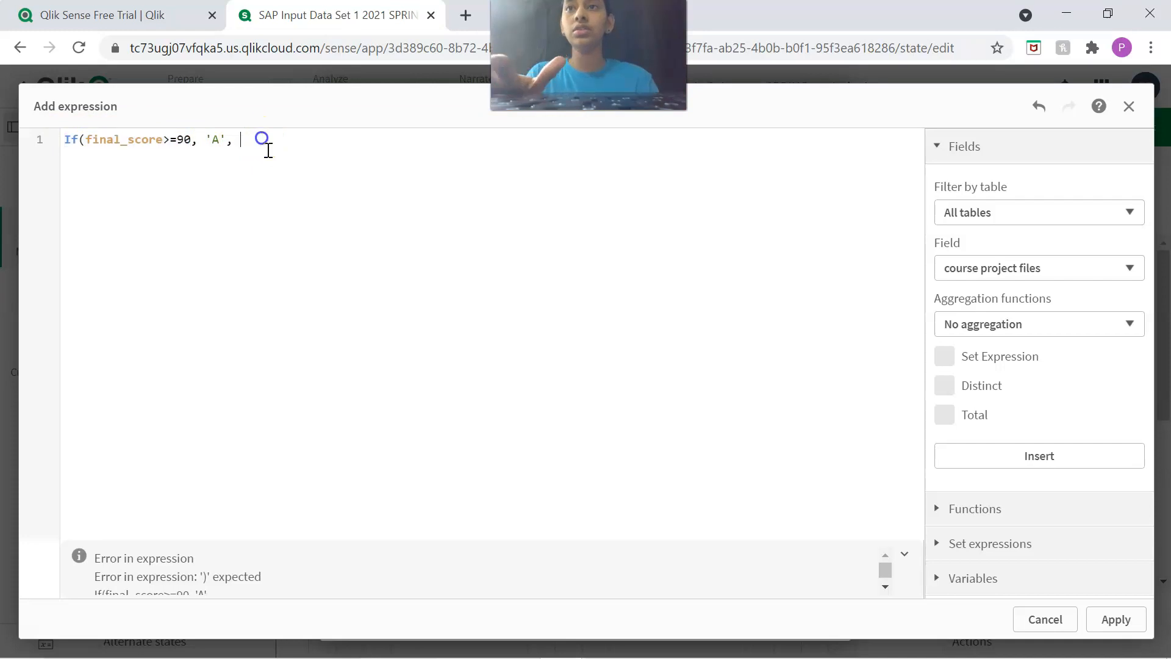
pyautogui.click(383, 238)
# Nest a copy of the whole If statement in its own empty else part.
pyautogui.moveTo(244, 136); pyautogui.dragTo(31, 137)
pyautogui.hotkey('ctrl', 'c')
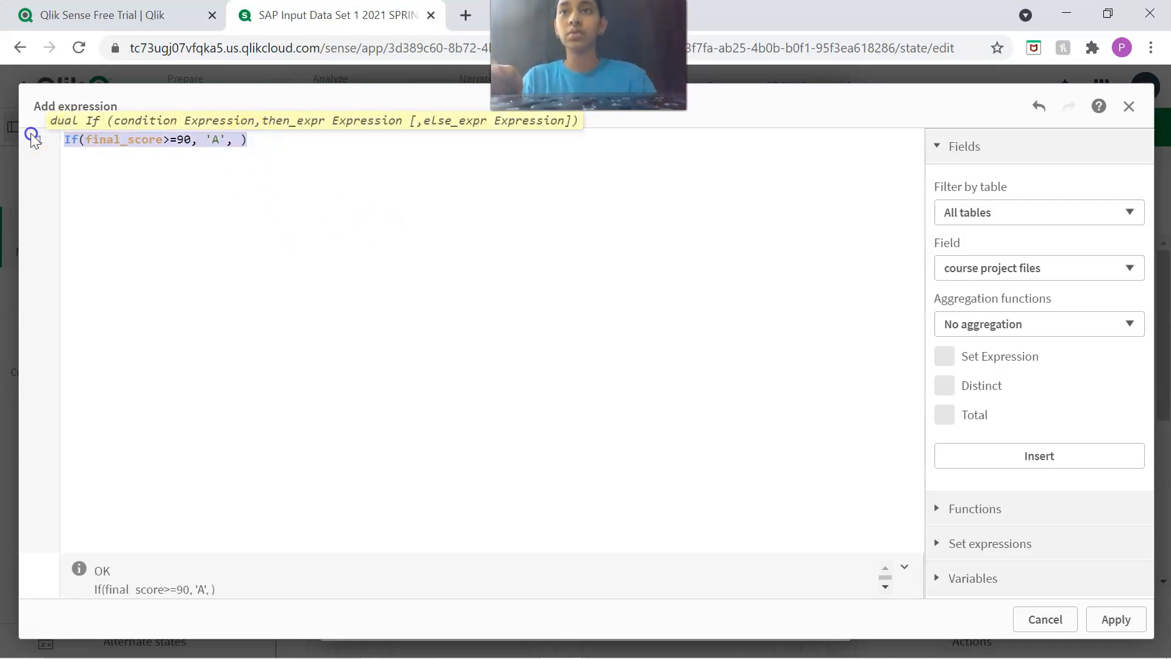
pyautogui.click(240, 141)
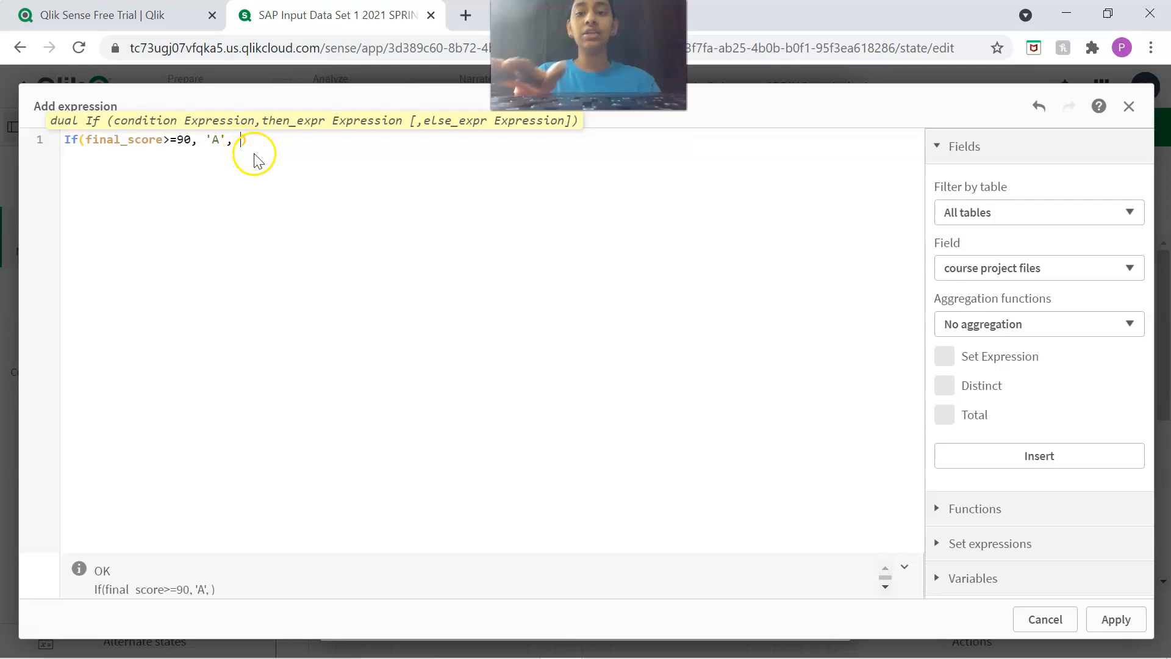
pyautogui.hotkey('ctrl', 'v')
# Replace the nested If's condition with (final_score<90 and final_score>=80).
pyautogui.moveTo(368, 139); pyautogui.dragTo(262, 140)
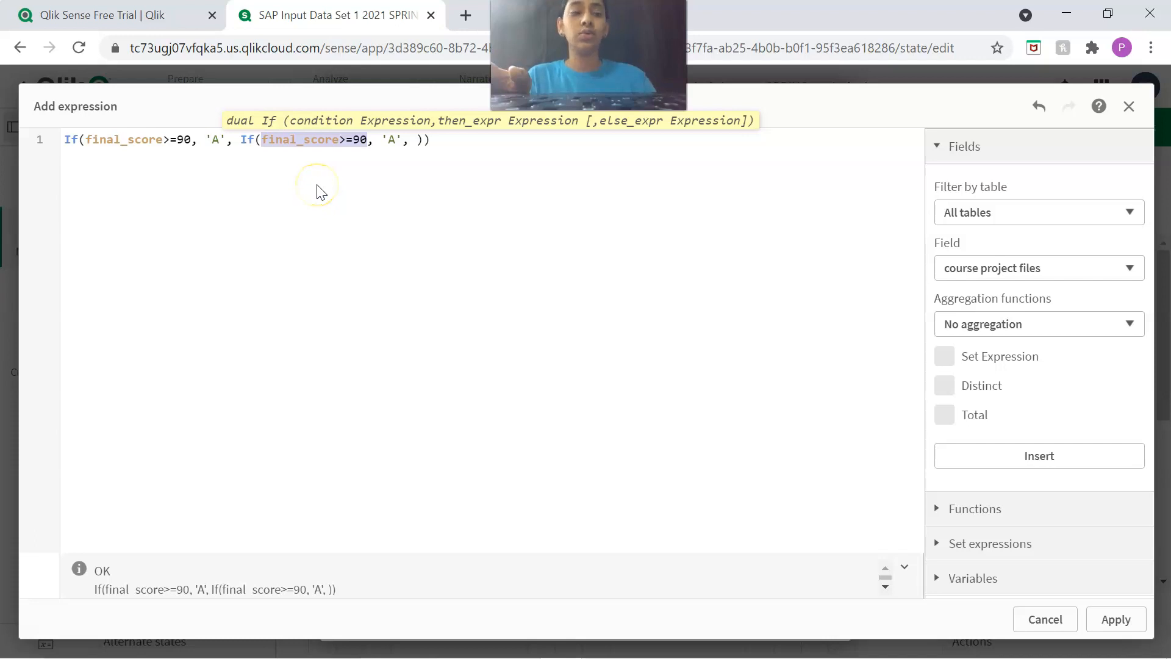
pyautogui.press('BackSpace')
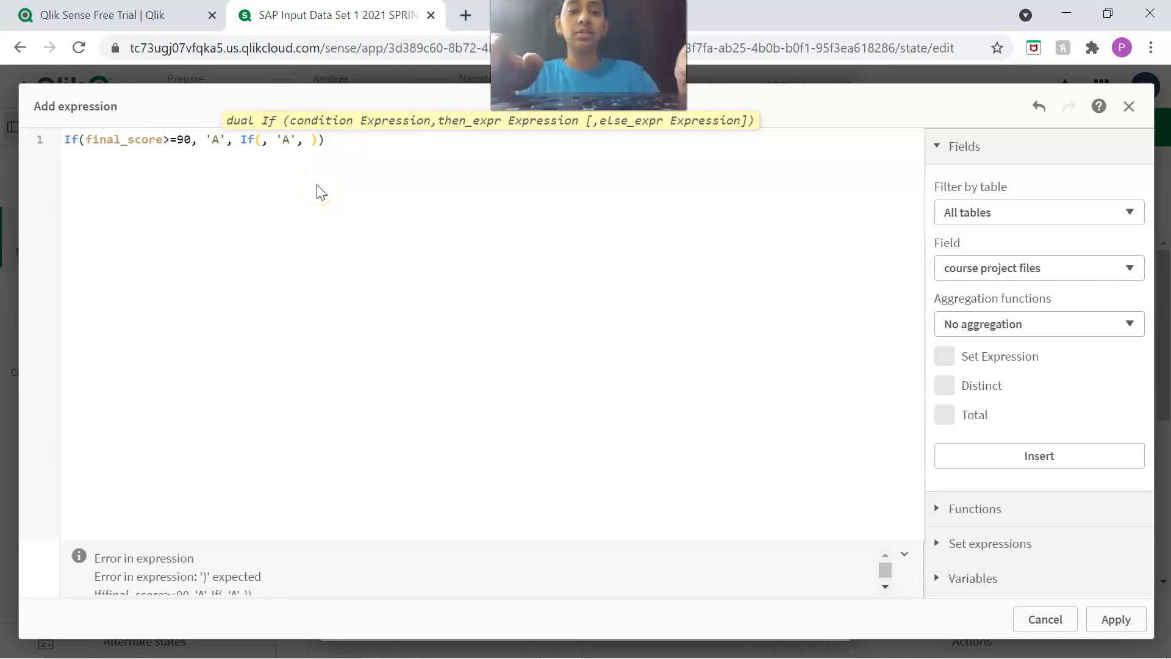
pyautogui.write('(final_score')
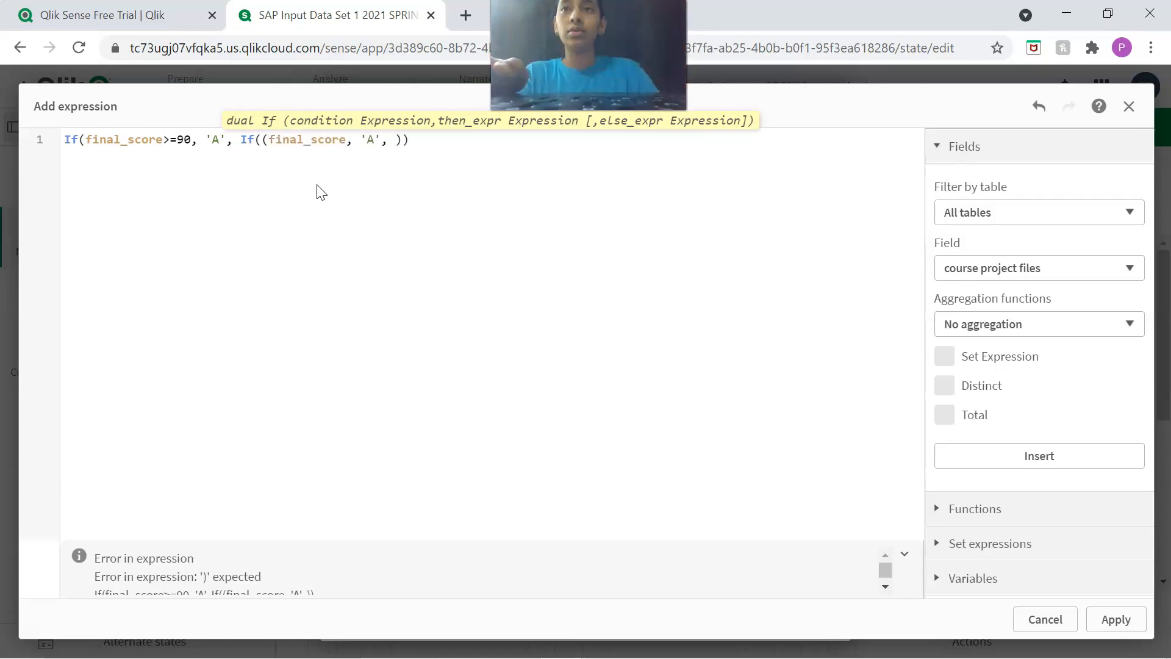
pyautogui.write('<90 and')
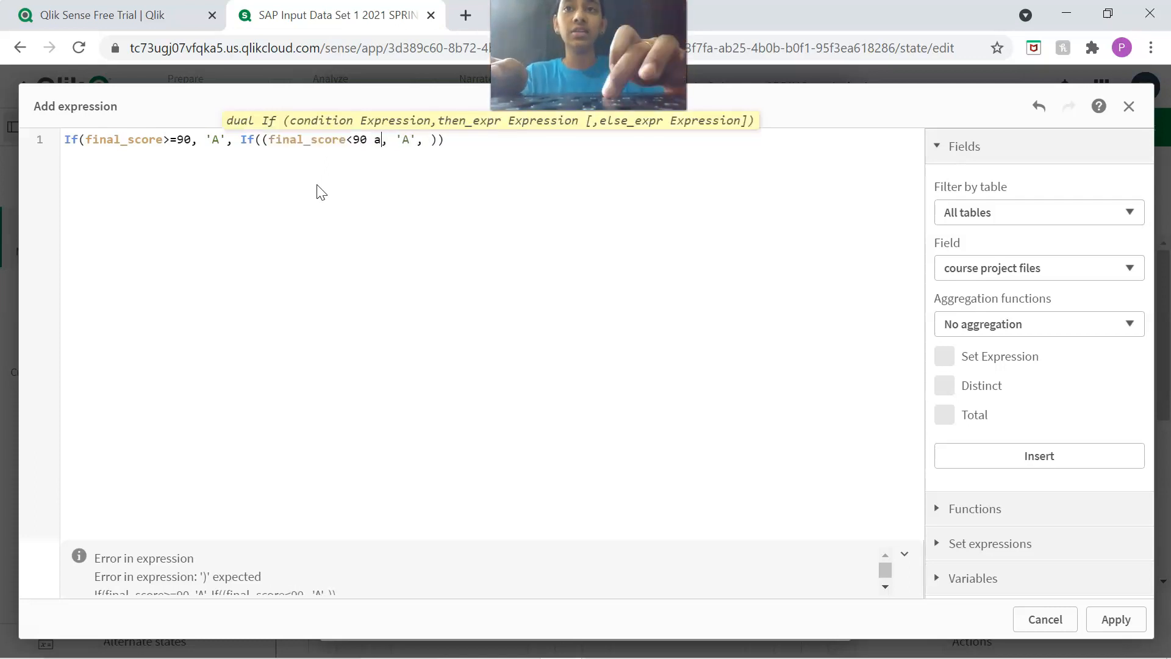
pyautogui.write(' final')
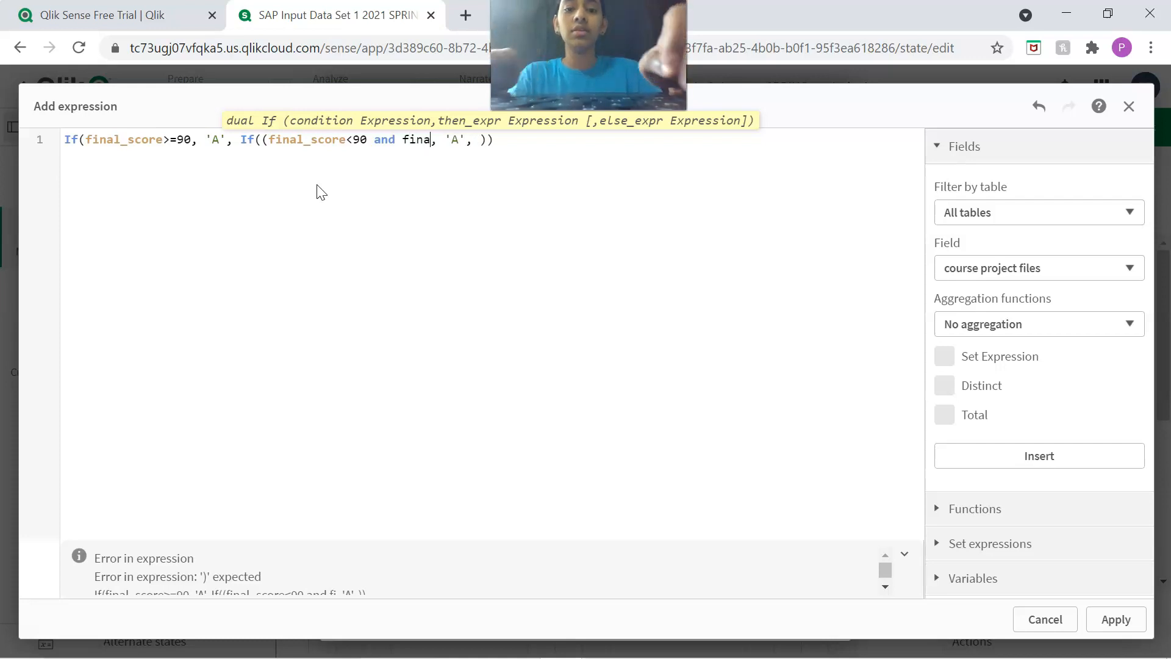
pyautogui.write('_')
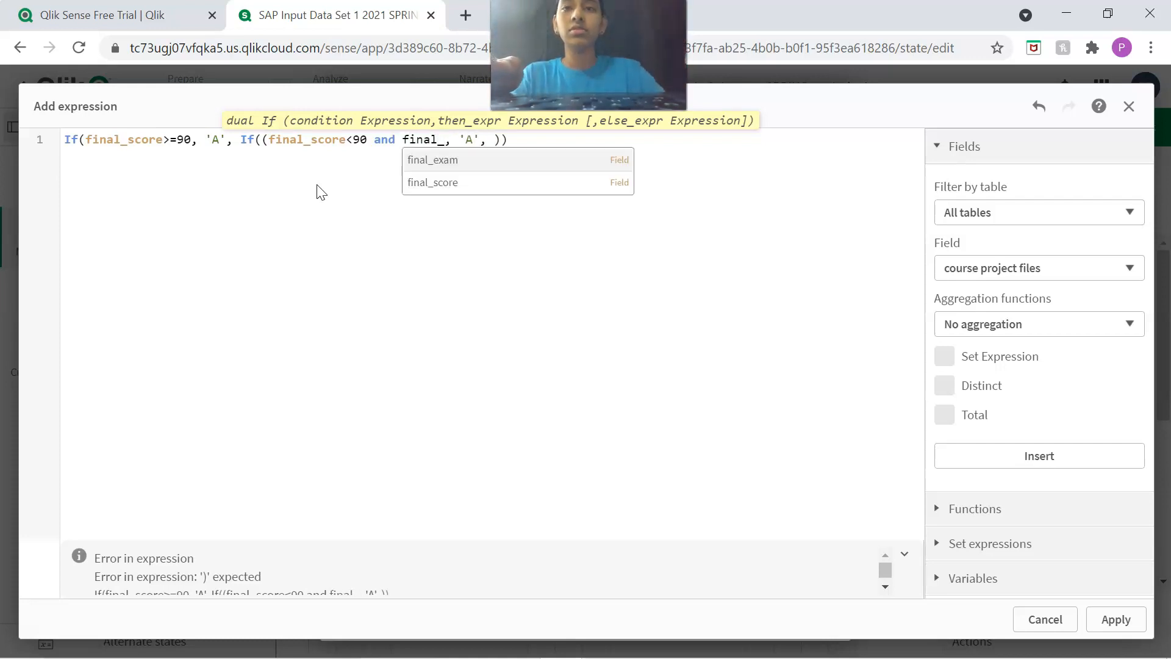
pyautogui.click(427, 181)
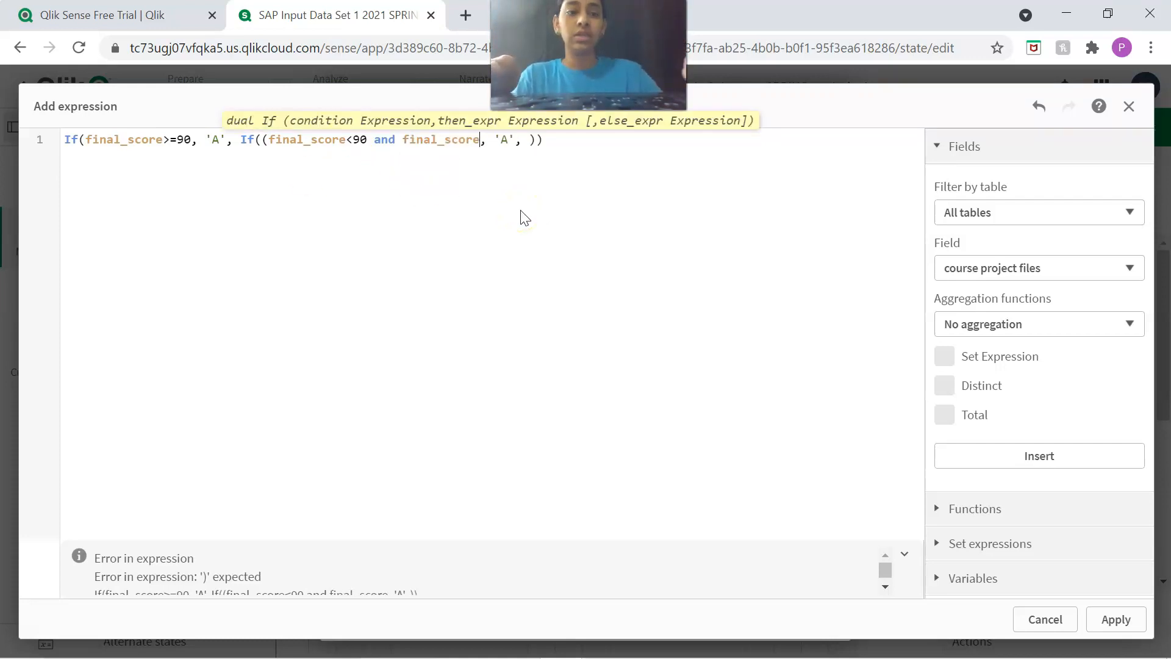
pyautogui.write('>=80')
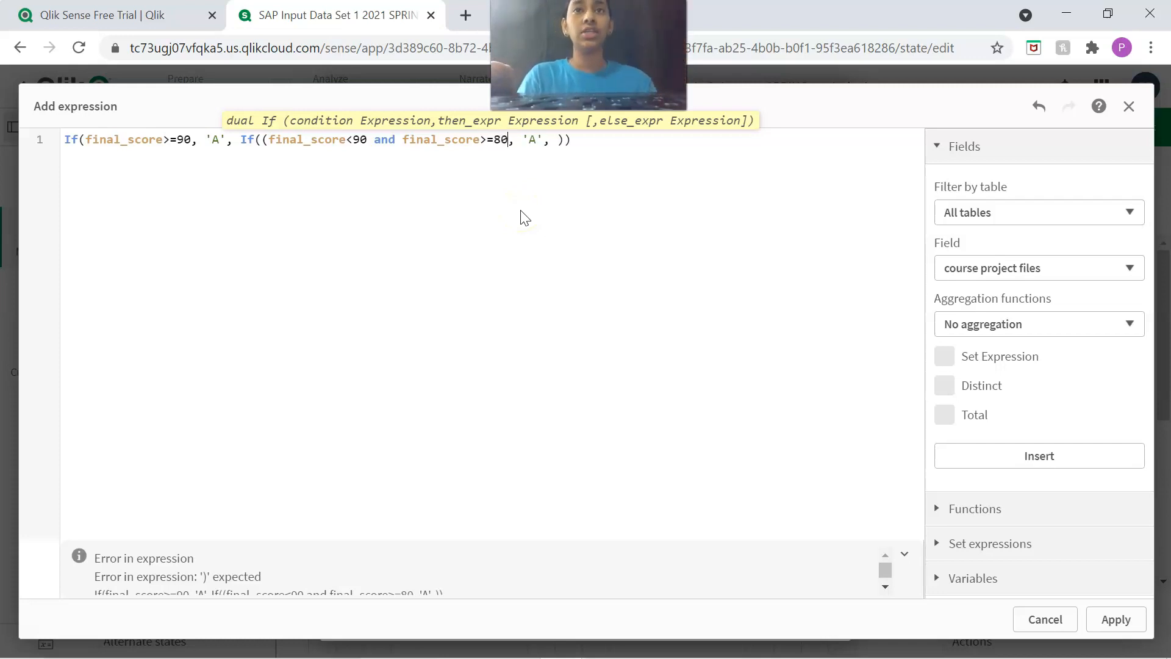
pyautogui.write(')')
# Change the grade returned by the nested If to 'B'.
pyautogui.click(491, 145)
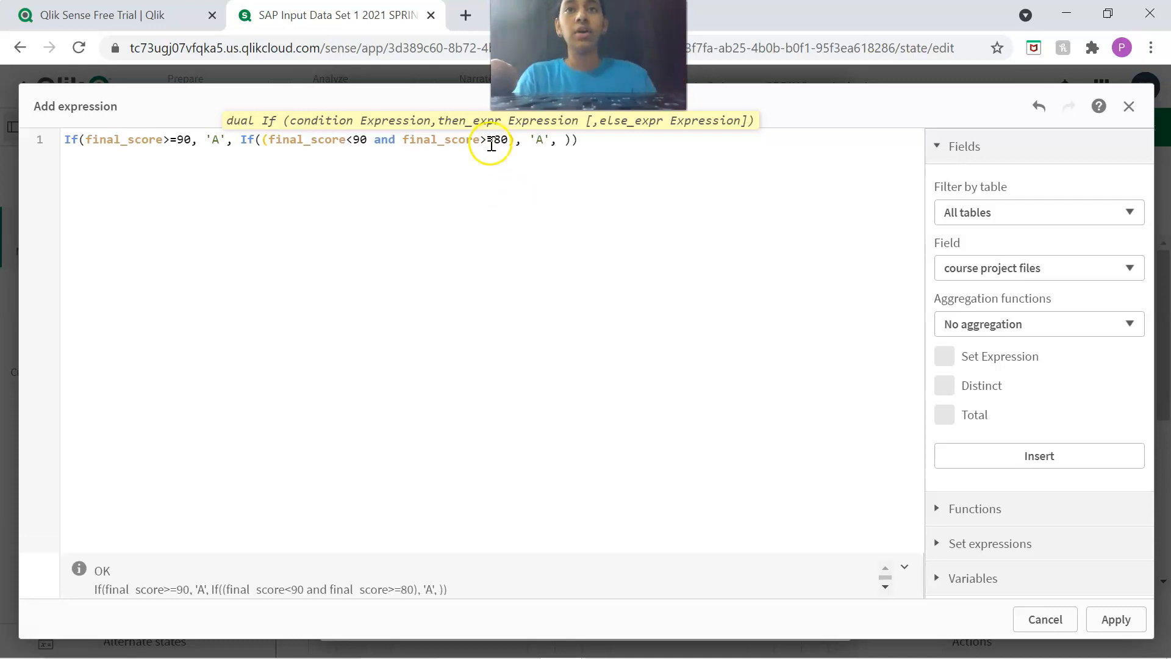
pyautogui.click(544, 140)
pyautogui.write('B')
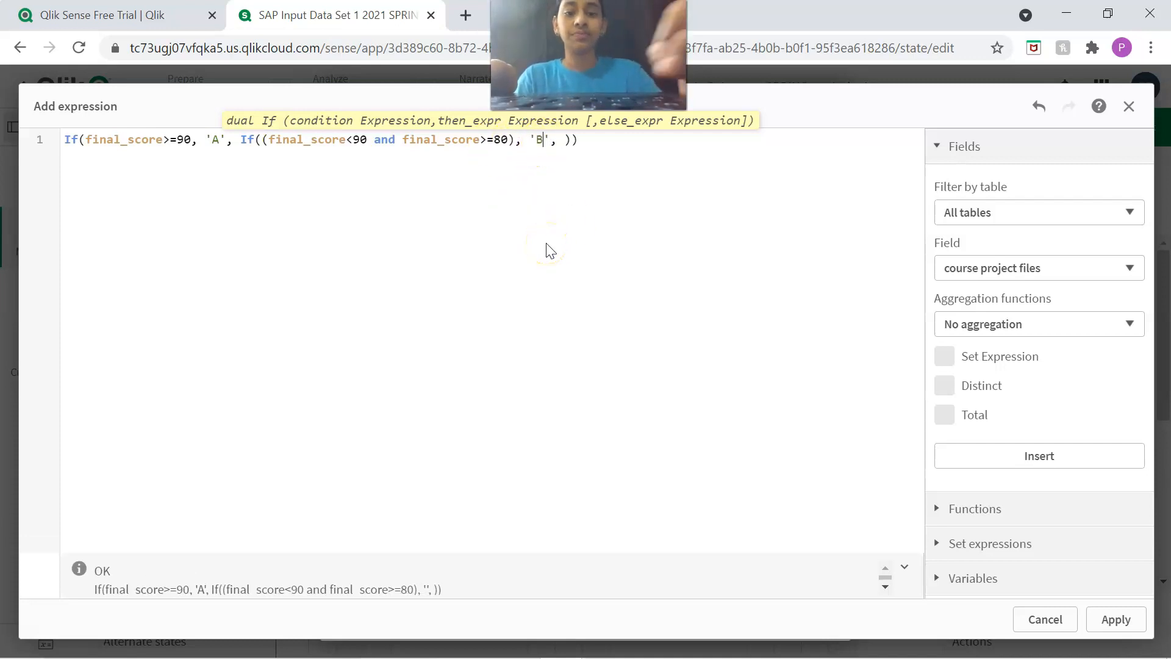
# Nest a copy of the 'B' grade If statement in its empty else part, ready for editing its upper score limit.
pyautogui.moveTo(242, 140); pyautogui.dragTo(574, 146)
pyautogui.hotkey('ctrl', 'c')
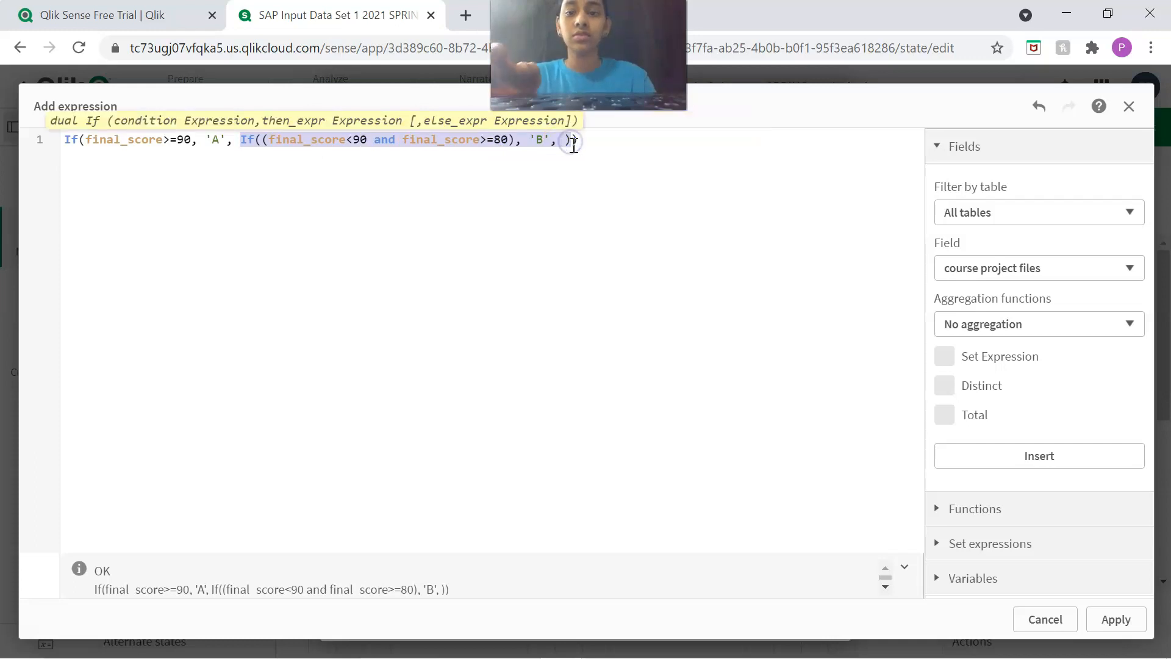
pyautogui.click(557, 157)
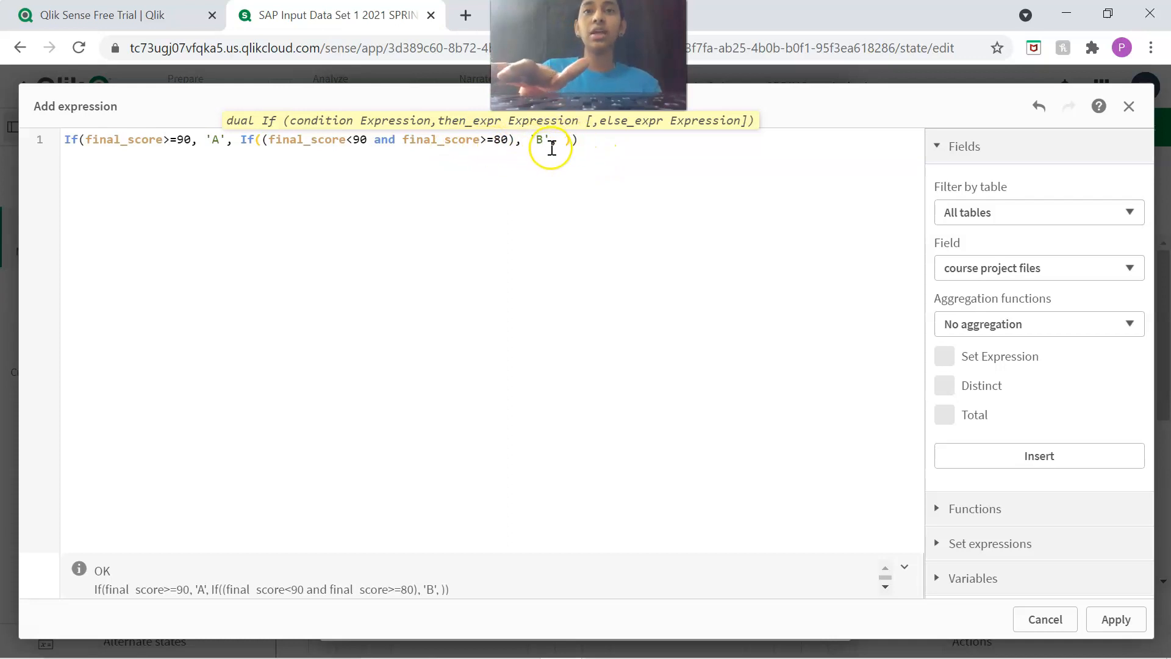
pyautogui.hotkey('ctrl', 'v')
pyautogui.click(688, 140)
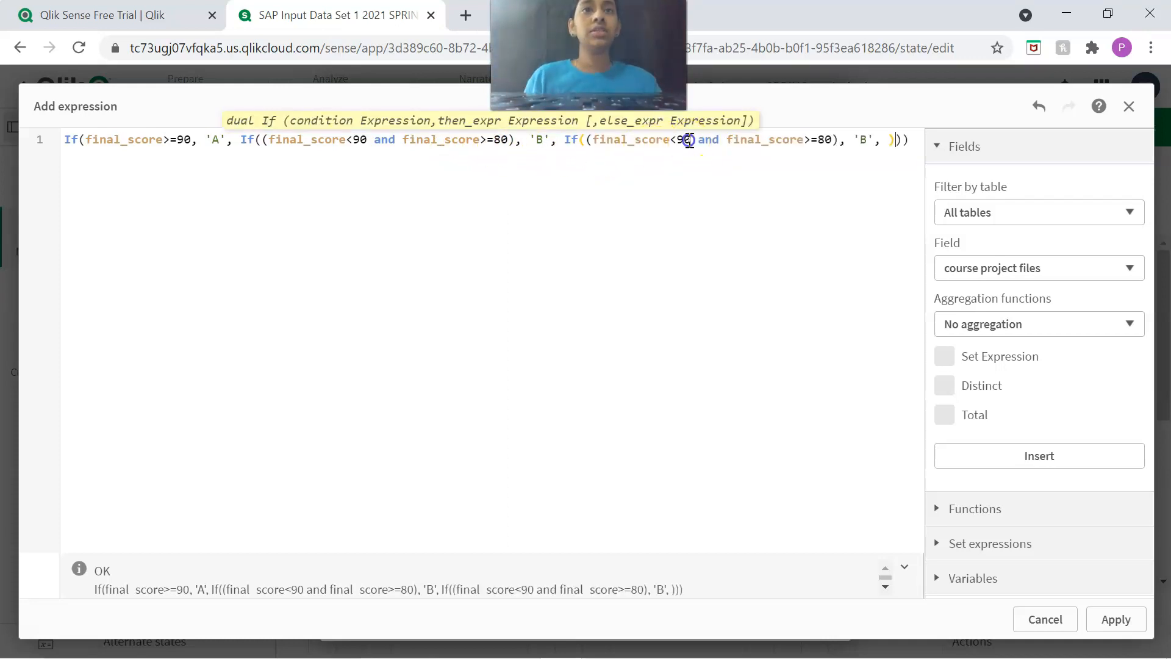
# Change the innermost If's condition to (final_score<80 and final_score>=70) and its returned grade to 'C'.
pyautogui.press('Left')
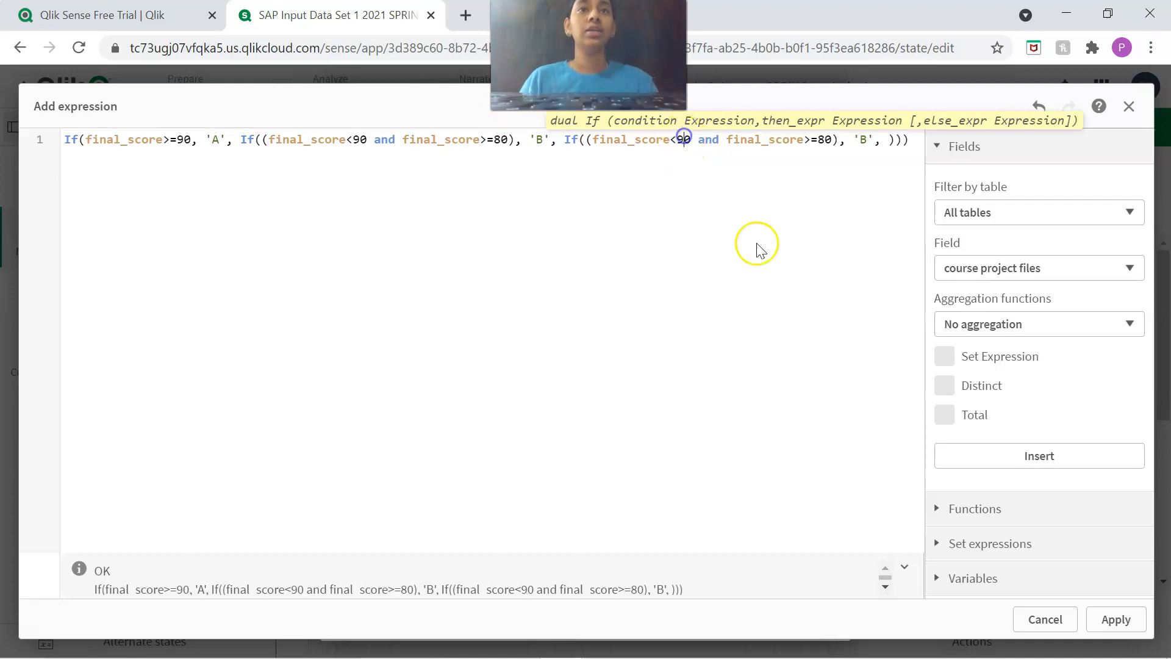
pyautogui.press('BackSpace')
pyautogui.write('8')
pyautogui.click(825, 140)
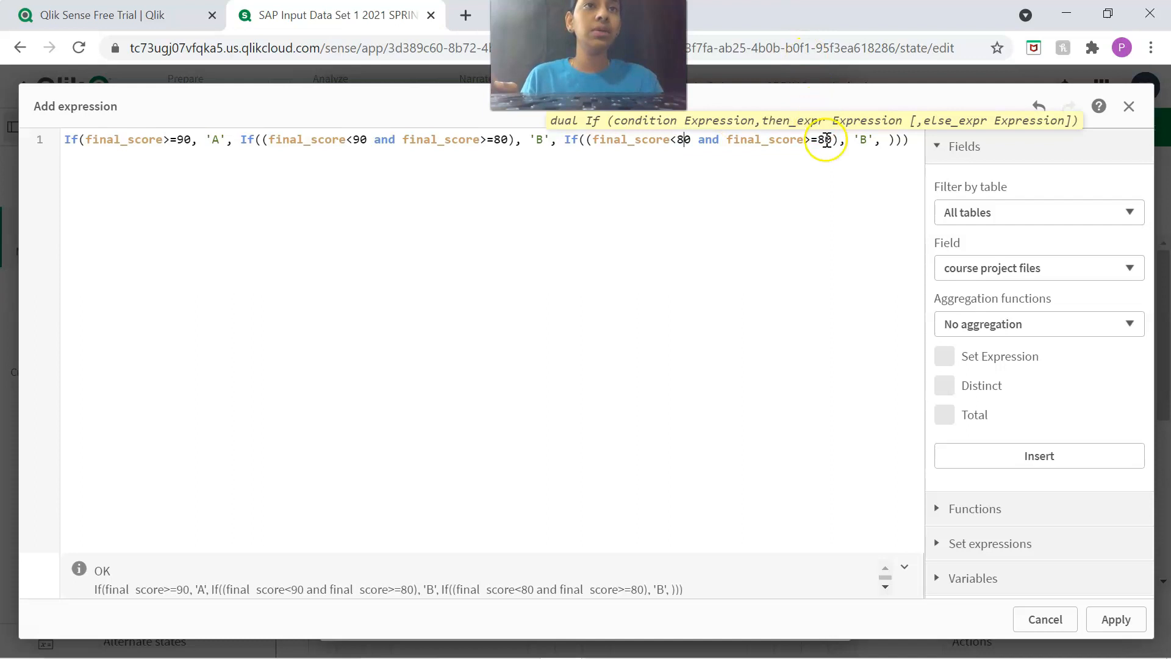
pyautogui.press('BackSpace')
pyautogui.write('7')
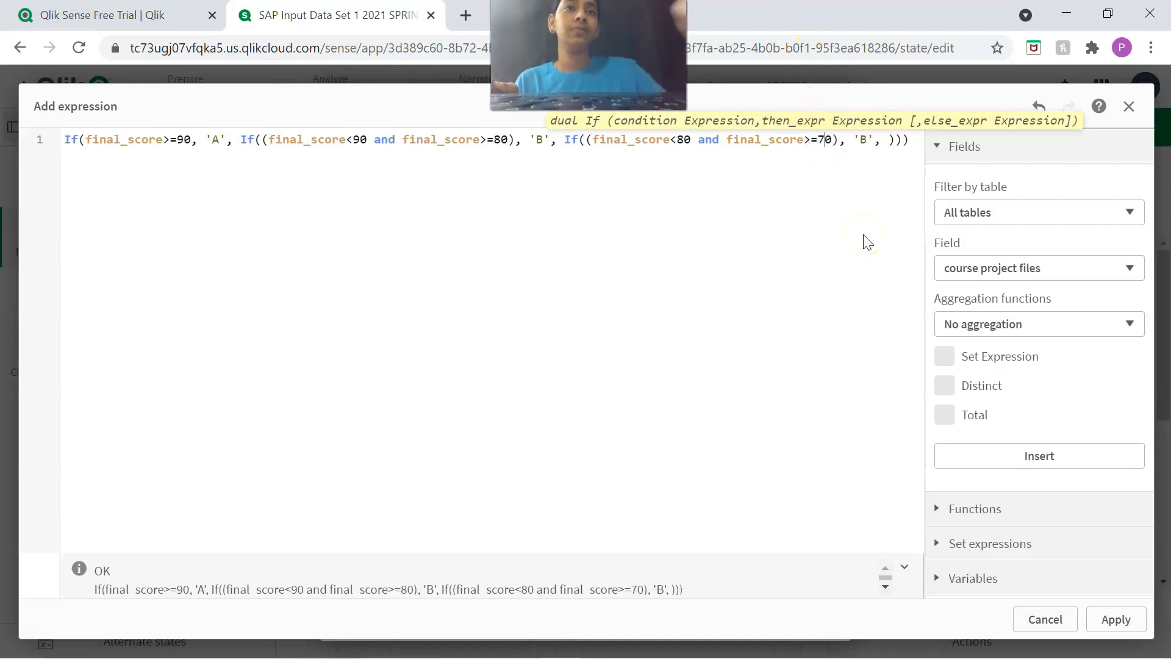
pyautogui.doubleClick(863, 140)
pyautogui.write('C')
# Nest a copy of the 'B' grade If in the 'C' If's else part, with condition (final_score<70 and final_score>=60).
pyautogui.click(892, 139)
pyautogui.hotkey('ctrl', 'v')
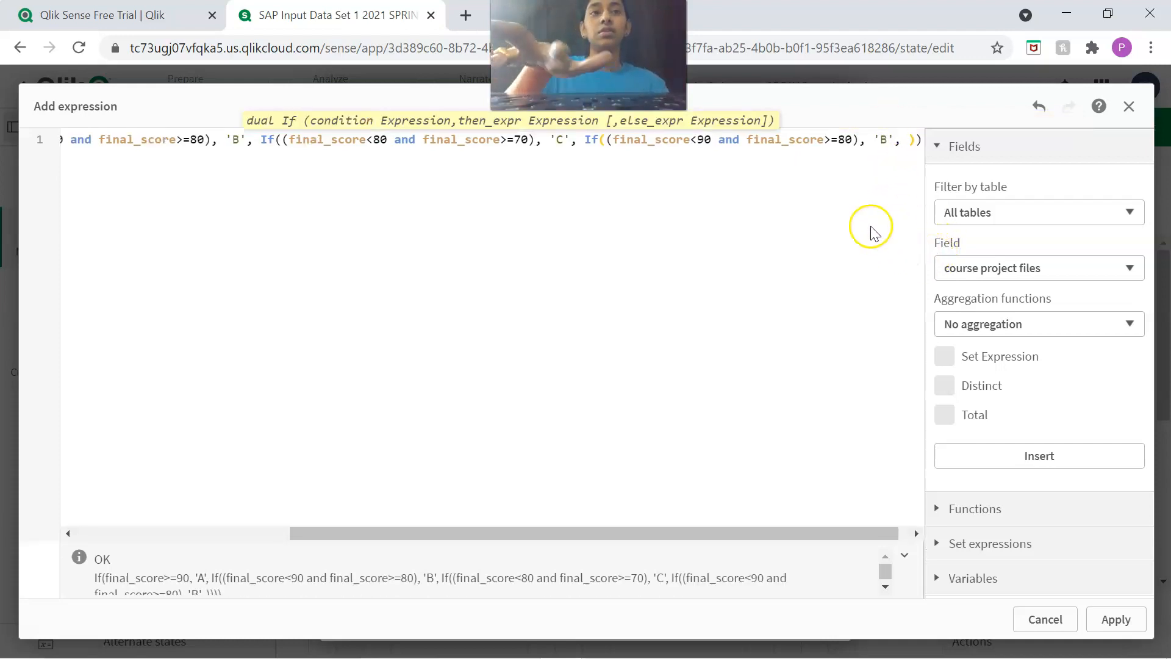
pyautogui.click(706, 142)
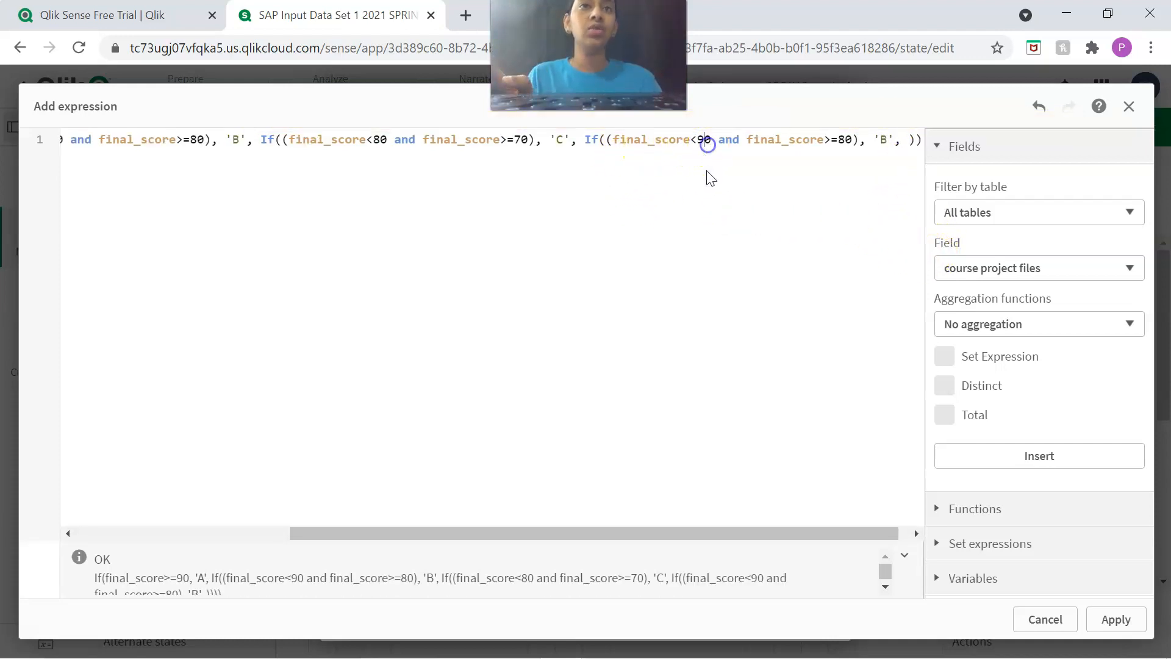
pyautogui.press('BackSpace')
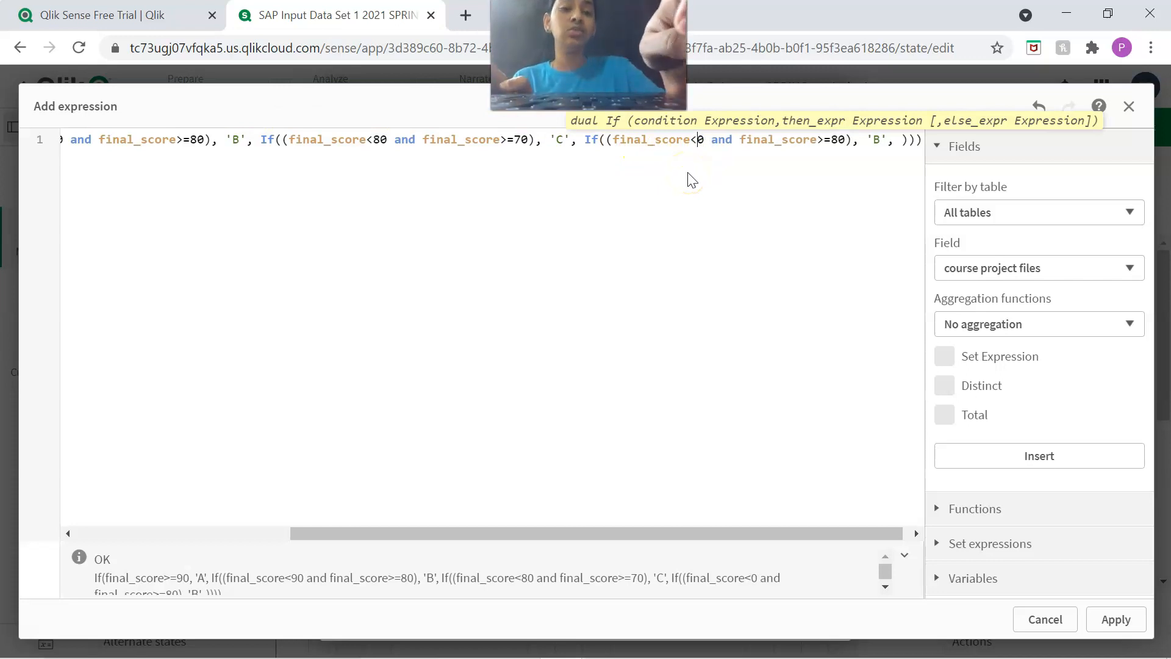
pyautogui.write('7')
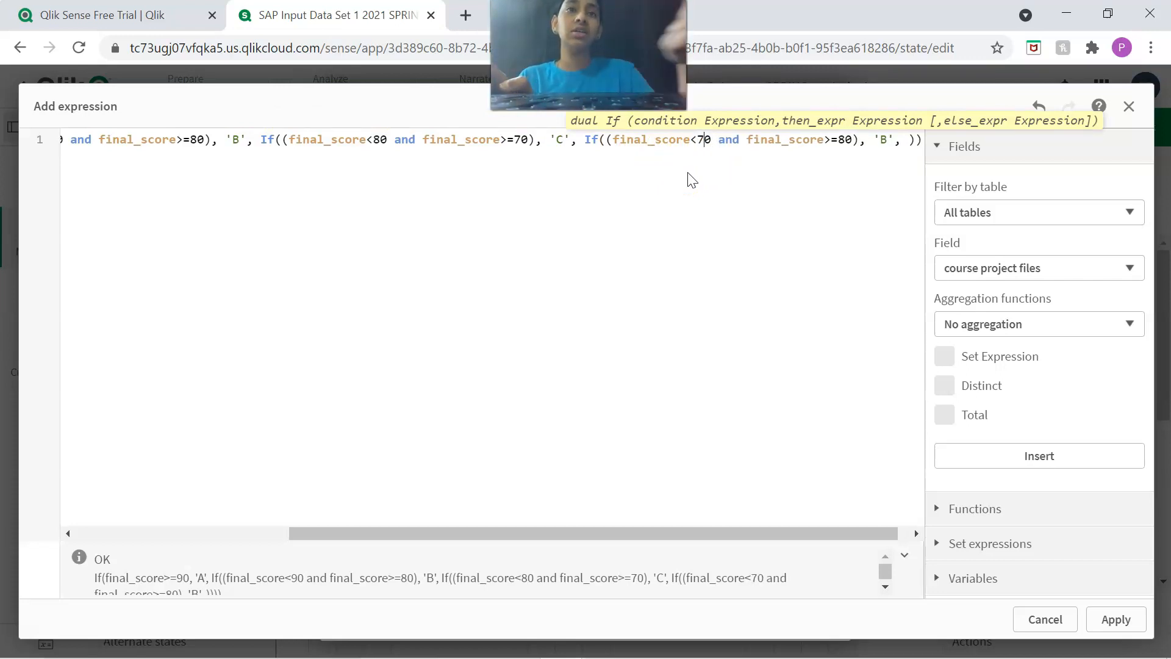
pyautogui.click(698, 144)
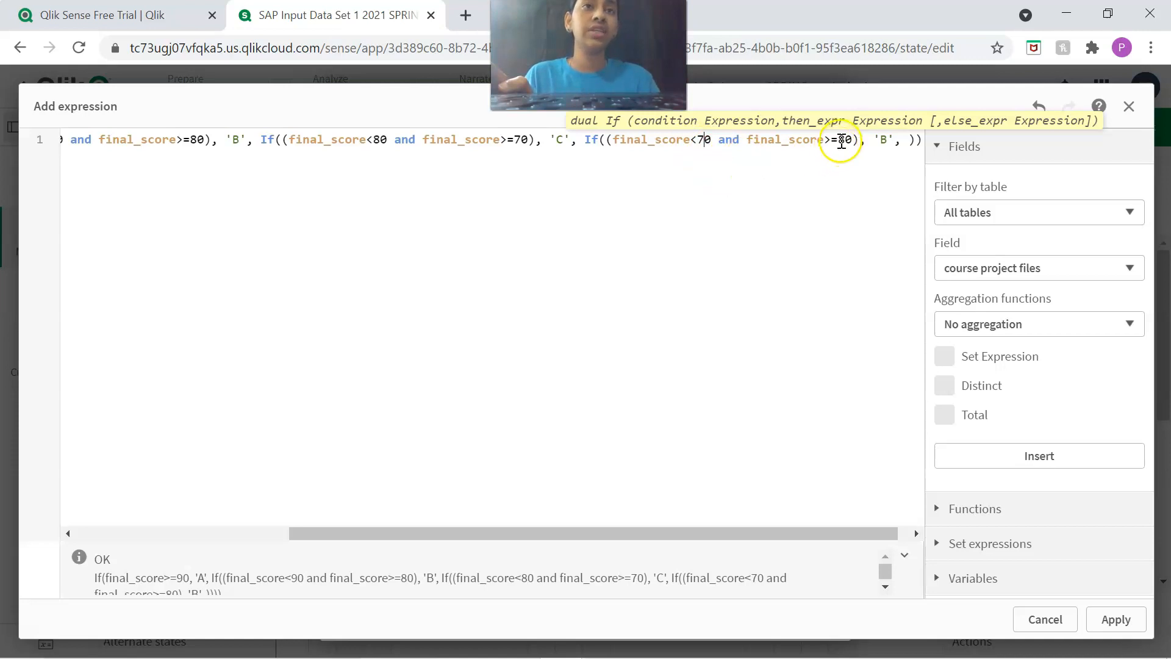
pyautogui.press('Delete')
pyautogui.write('6')
# Make the innermost If return 'D' when its condition is met and 'F' otherwise.
pyautogui.click(887, 140)
pyautogui.write('D')
pyautogui.click(909, 140)
pyautogui.write("'F'")
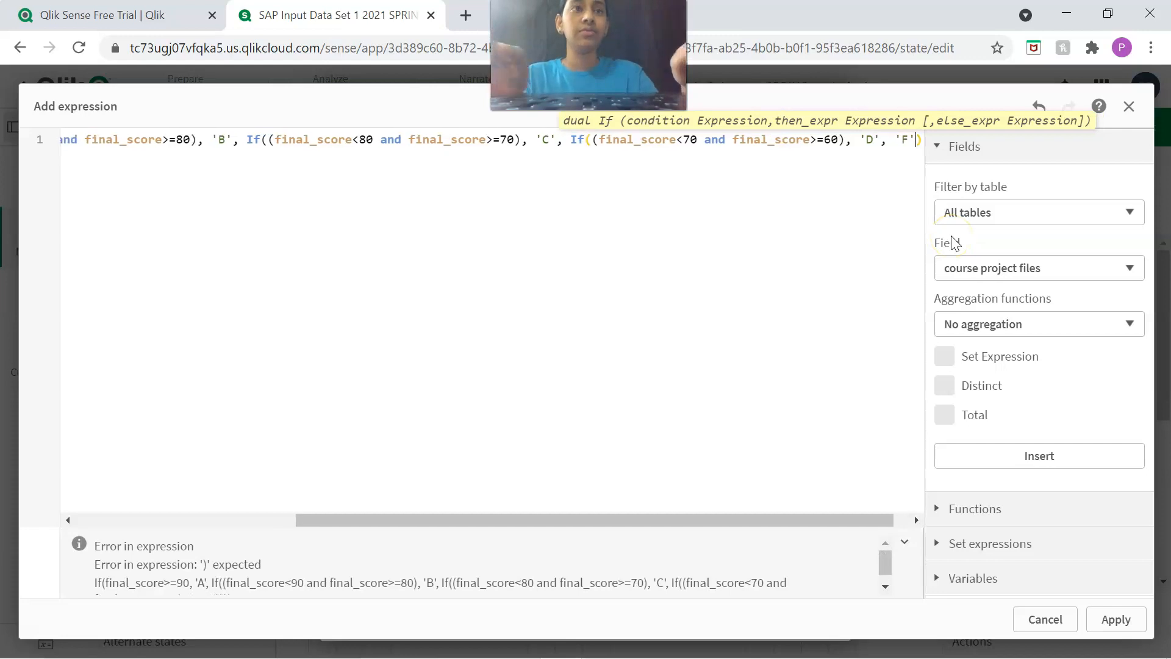
# Review the complete nested grade expression and apply it to the new dimension's field.
pyautogui.click(913, 532)
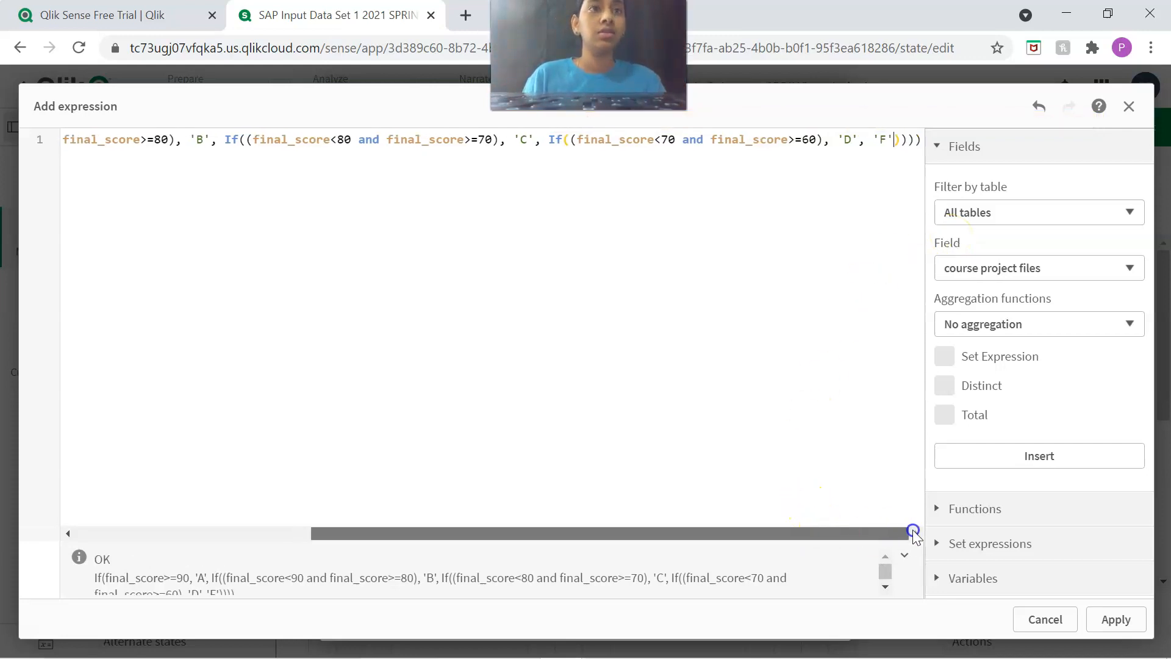
pyautogui.moveTo(902, 534); pyautogui.dragTo(533, 522)
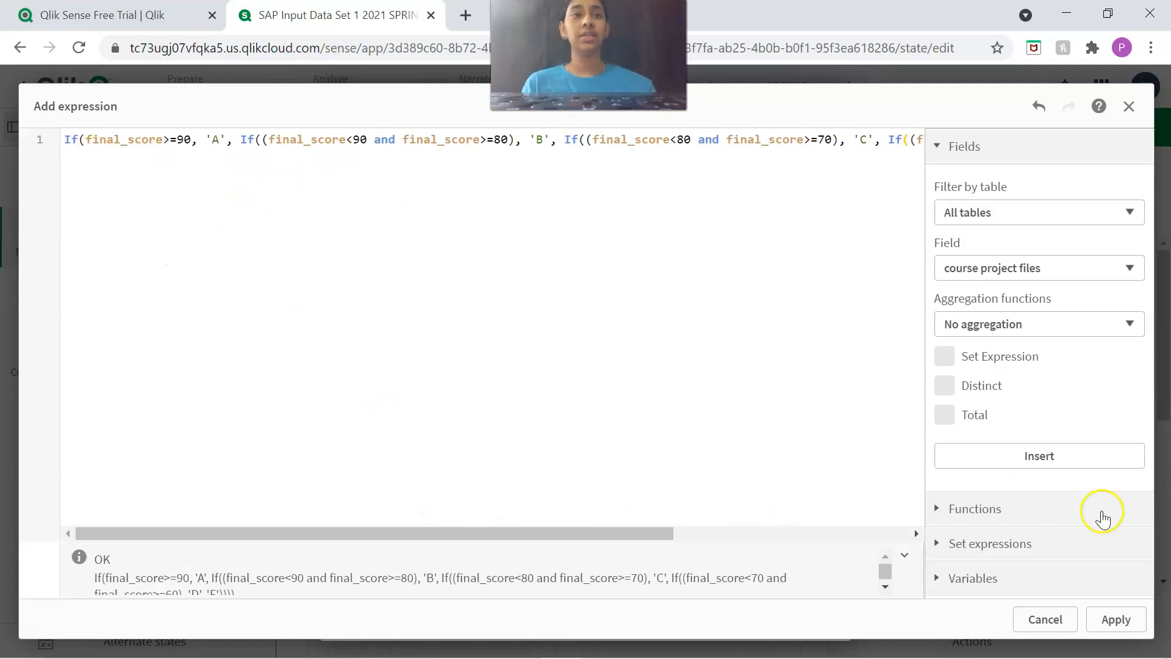
pyautogui.scroll(-1, 96, 576)
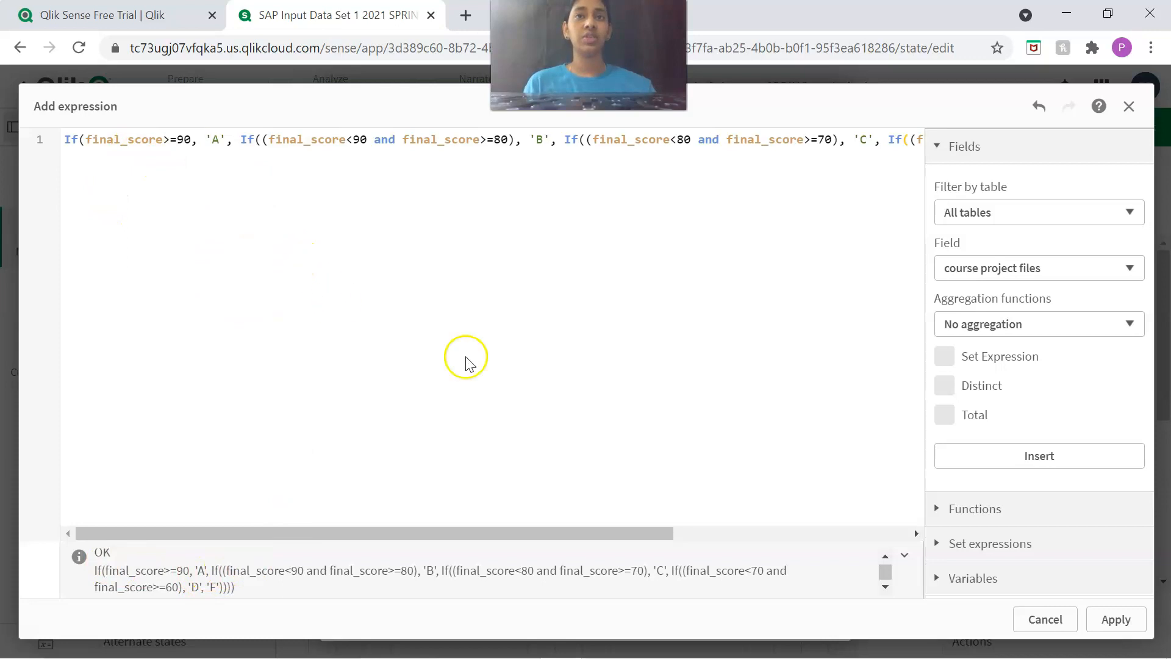
pyautogui.click(1110, 621)
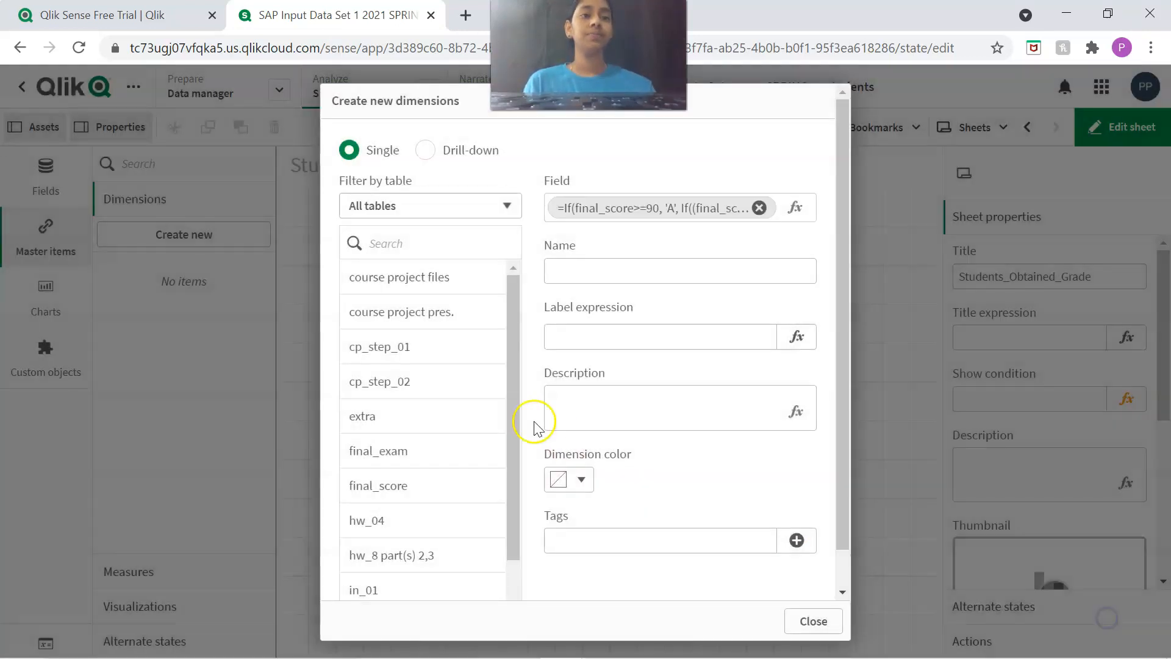
# Name the dimension Final_Grade, create it and close the dimension dialog.
pyautogui.click(556, 269)
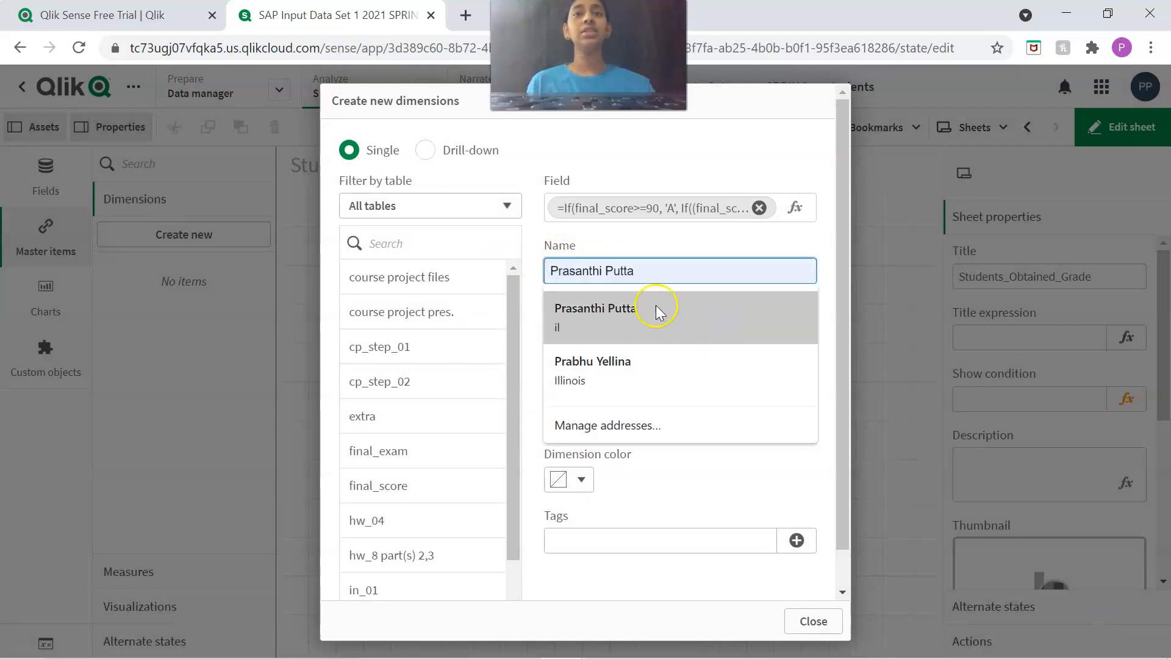
pyautogui.write('Fi')
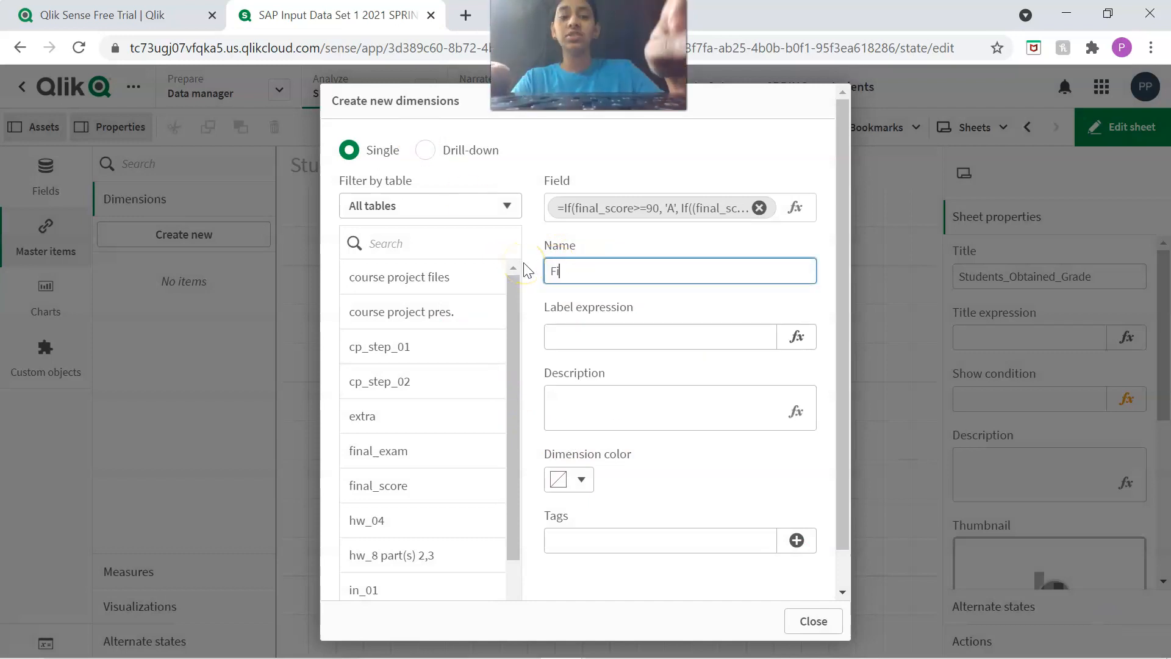
pyautogui.write('nal_Grade')
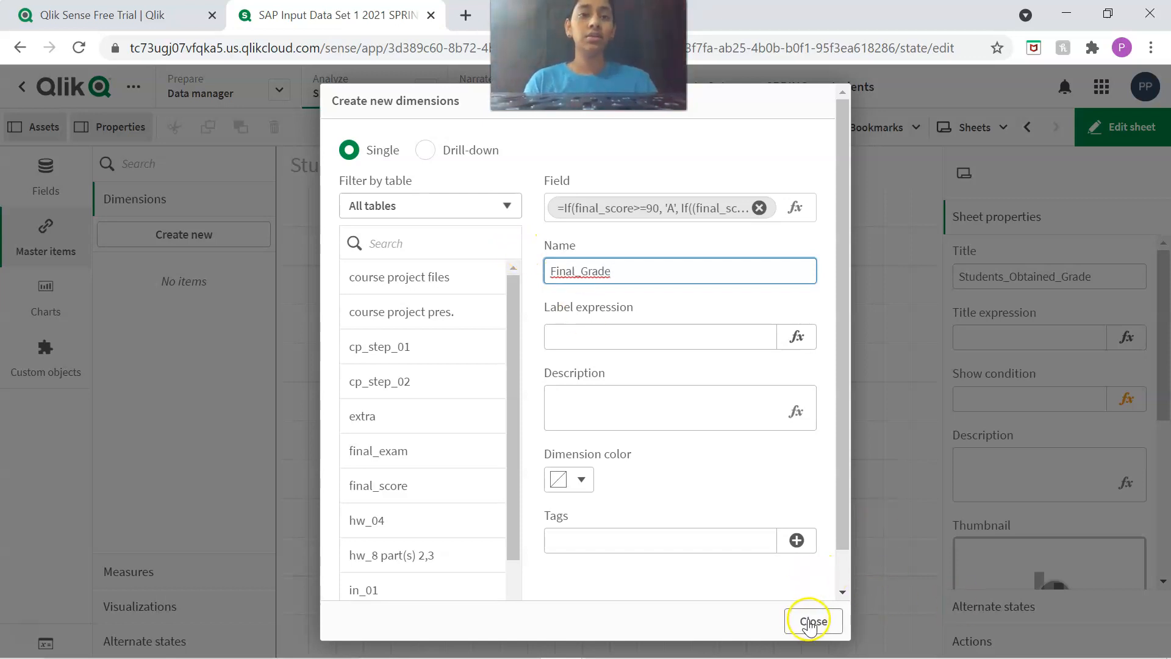
pyautogui.scroll(-1, 662, 524)
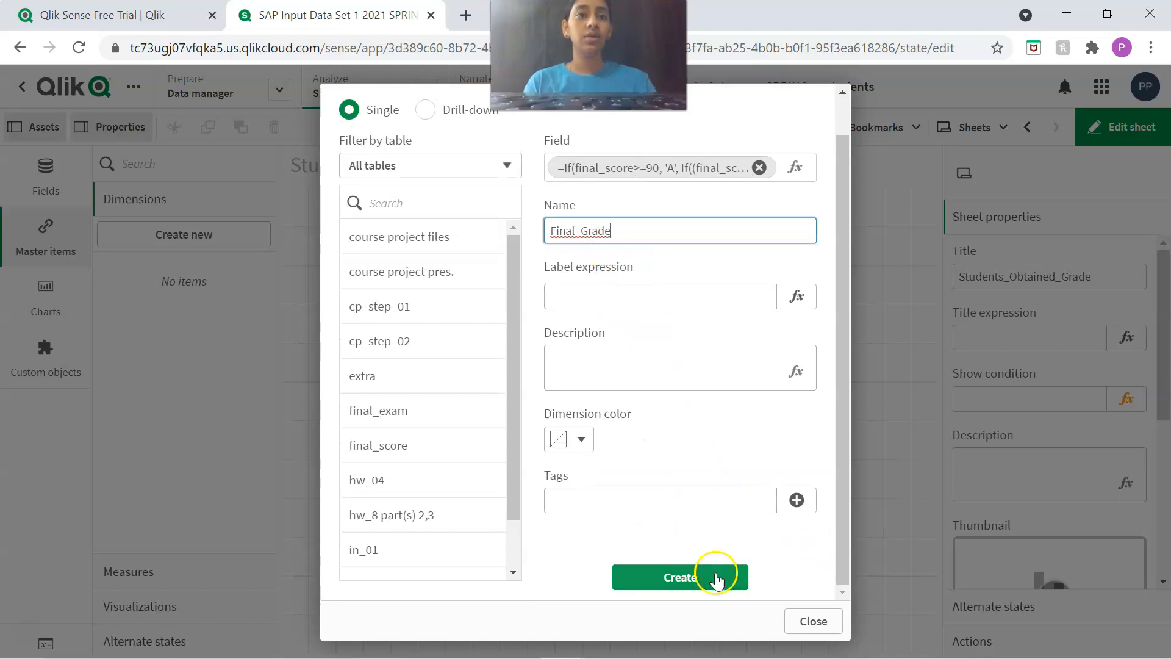
pyautogui.click(661, 582)
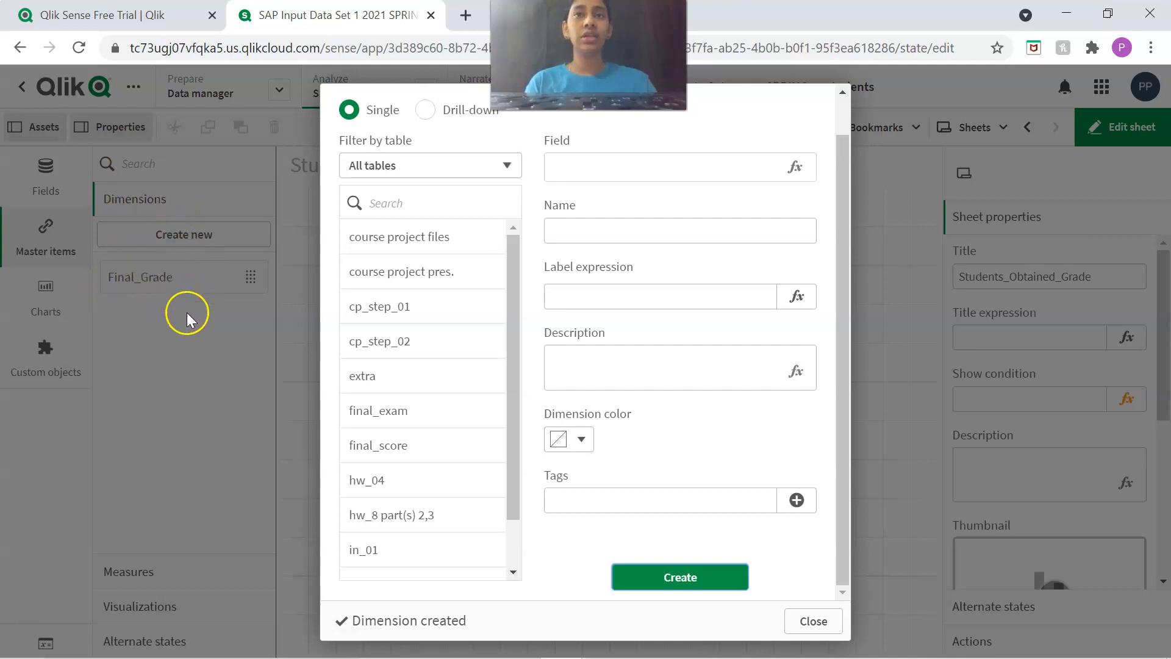
pyautogui.click(815, 624)
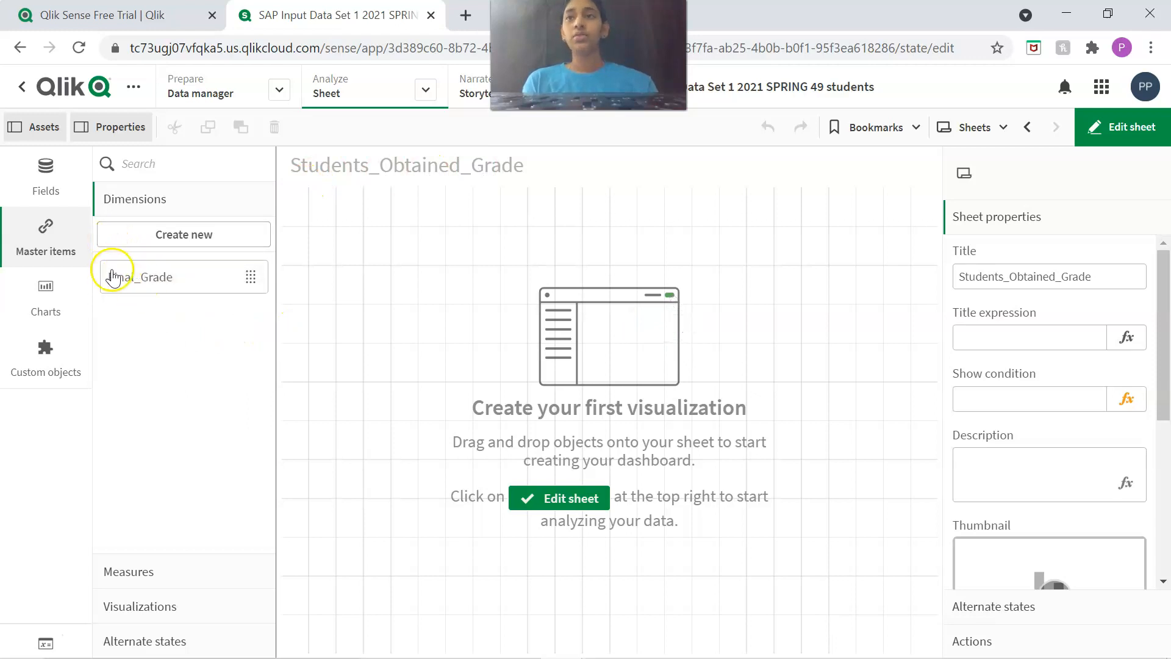
# Place the Final_Grade master dimension on the Students_Obtained_Grade sheet and add the students field to the same object.
pyautogui.click(144, 281)
pyautogui.moveTo(145, 281); pyautogui.dragTo(448, 259)
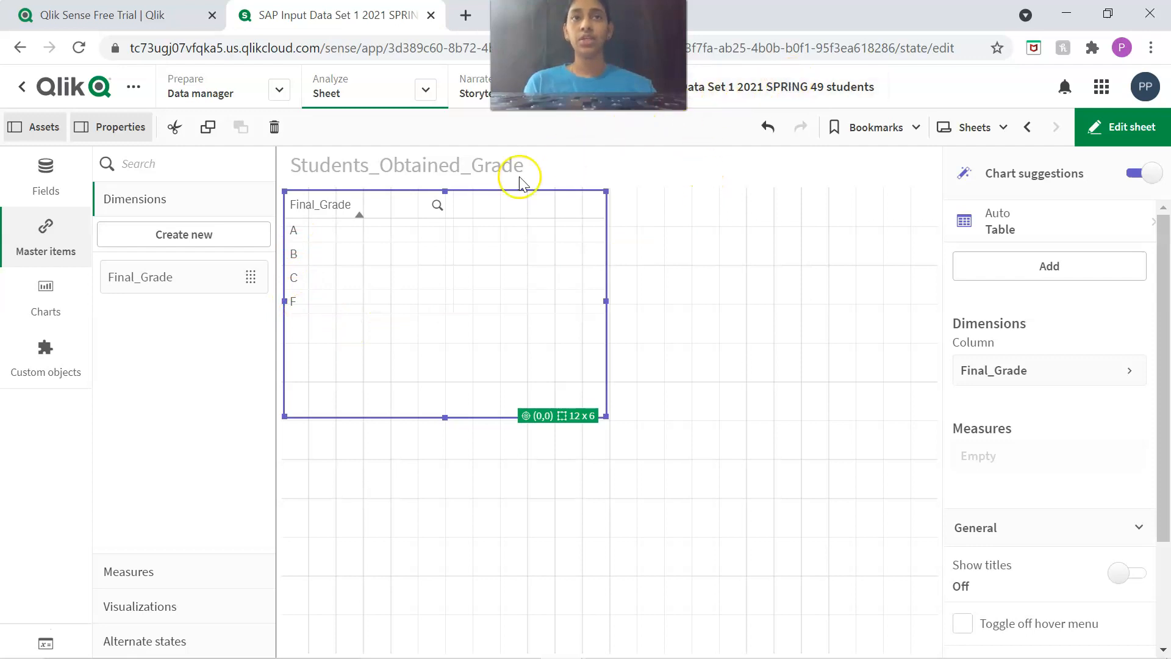
pyautogui.click(45, 170)
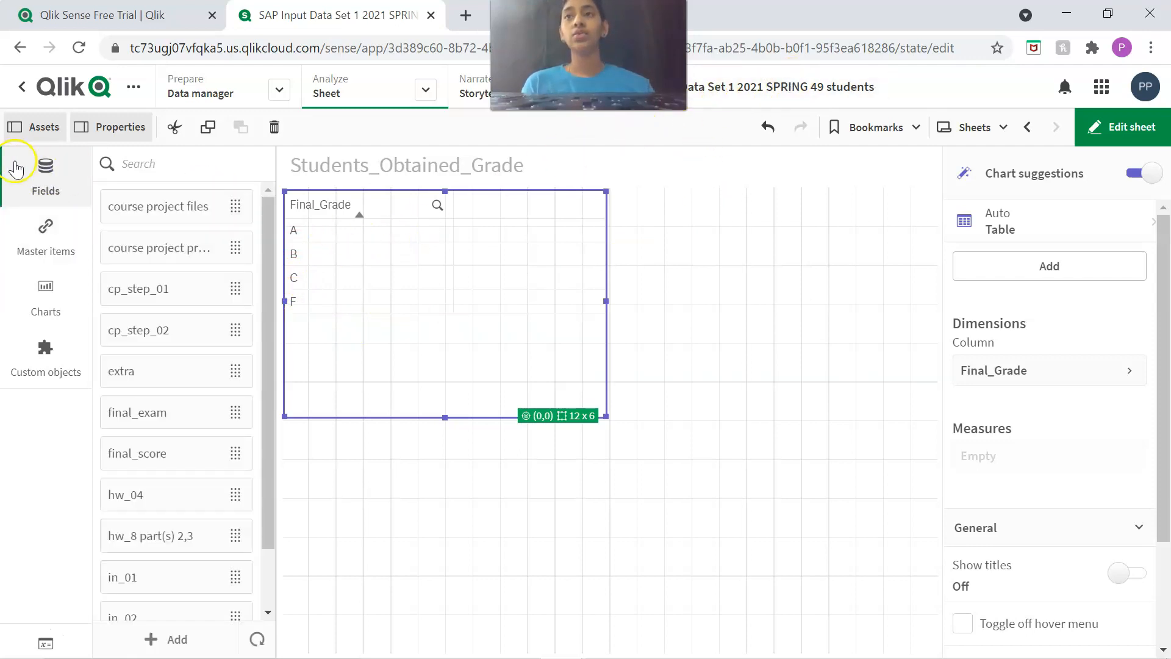
pyautogui.scroll(-5, 144, 295)
pyautogui.scroll(-4, 158, 323)
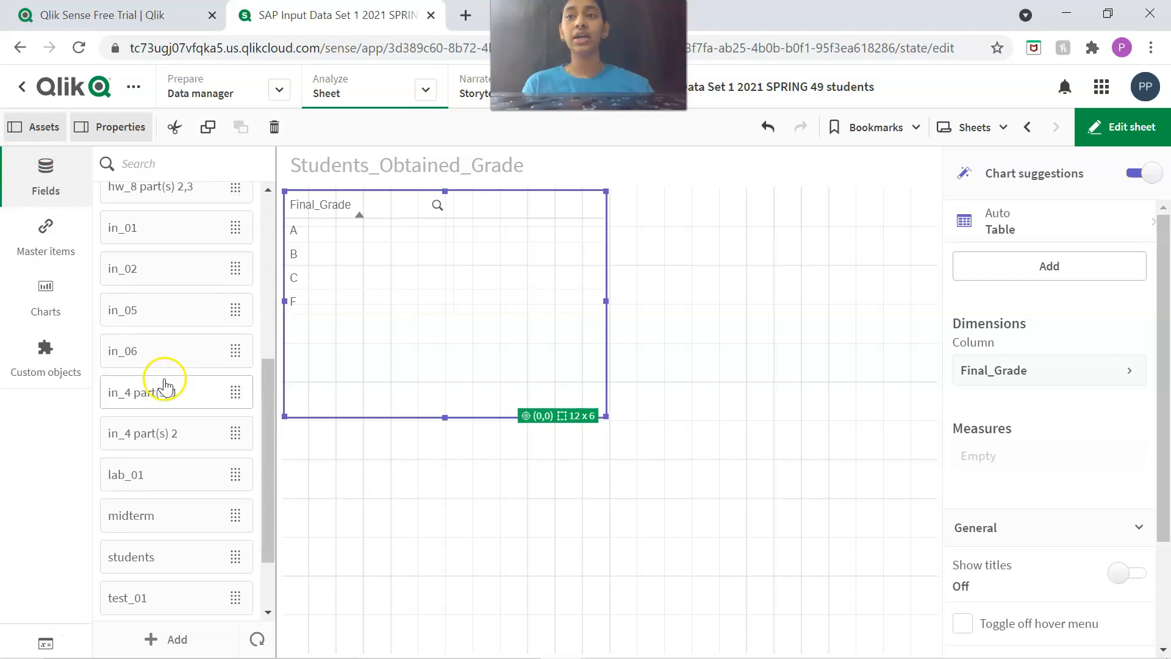
pyautogui.moveTo(136, 468); pyautogui.dragTo(479, 240)
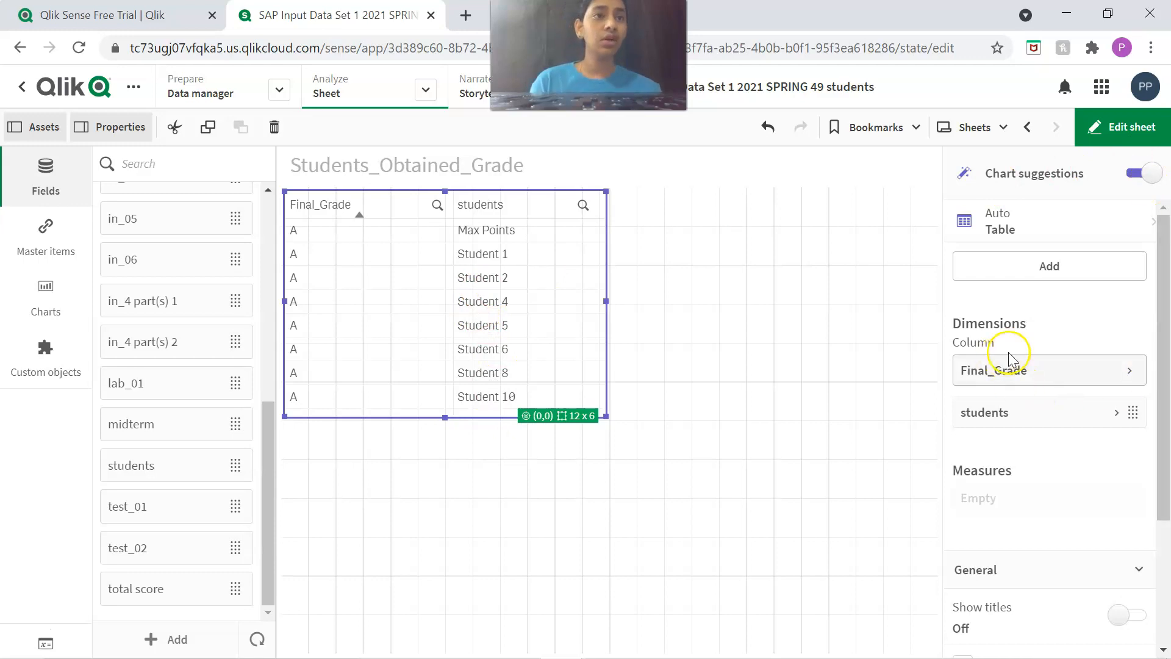
# Move the students field from the object's dimensions to its measures.
pyautogui.scroll(-1, 1025, 335)
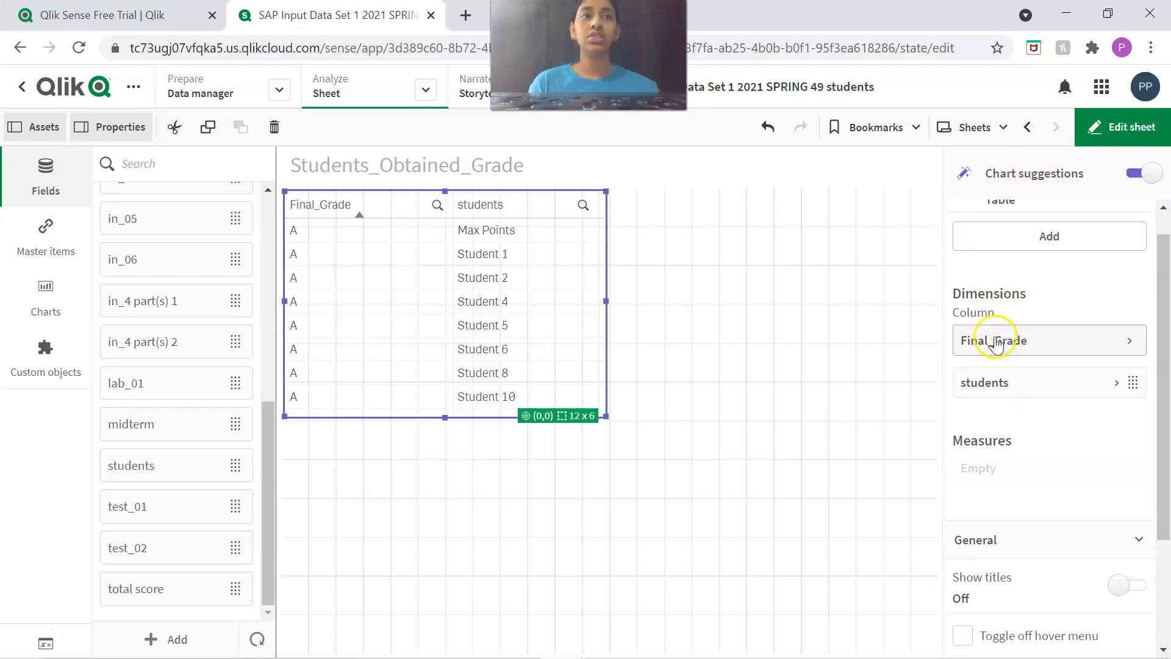
pyautogui.scroll(-3, 1001, 335)
pyautogui.scroll(4, 1023, 330)
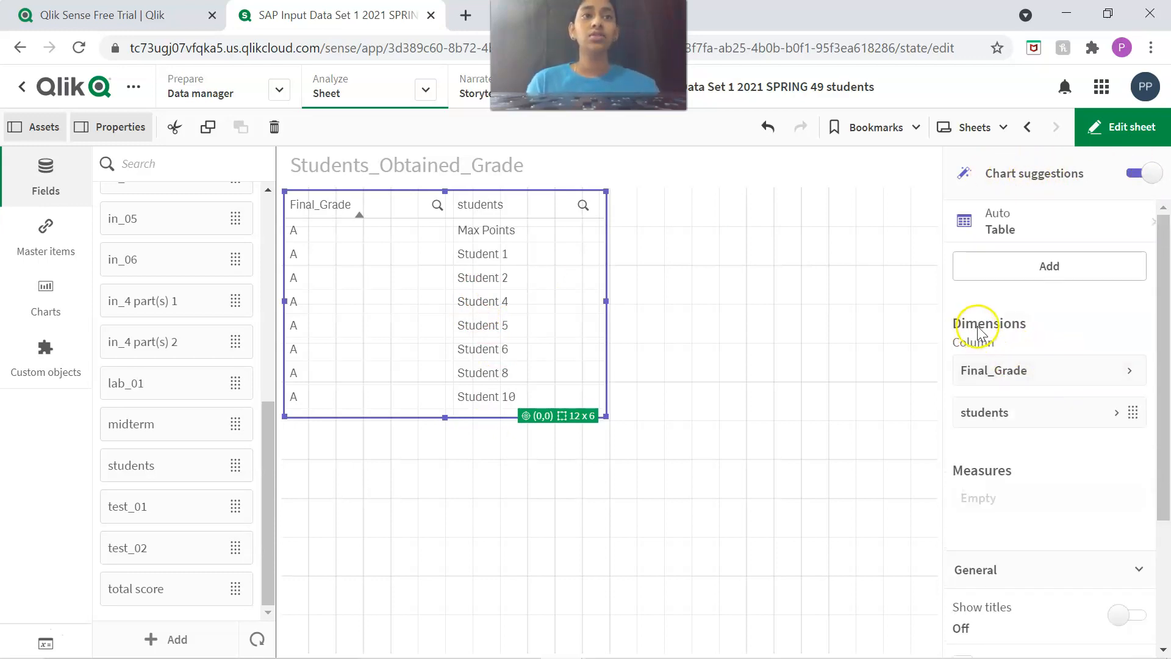
pyautogui.scroll(-1, 1006, 366)
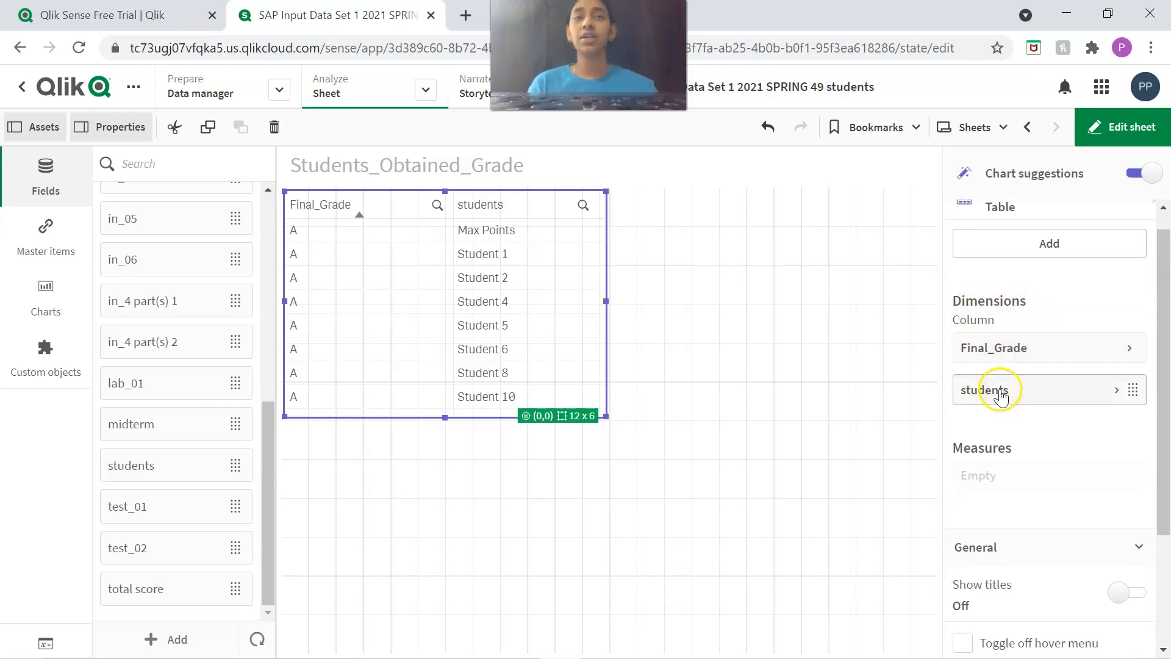
pyautogui.moveTo(993, 397); pyautogui.dragTo(1111, 439)
pyautogui.scroll(-1, 1064, 411)
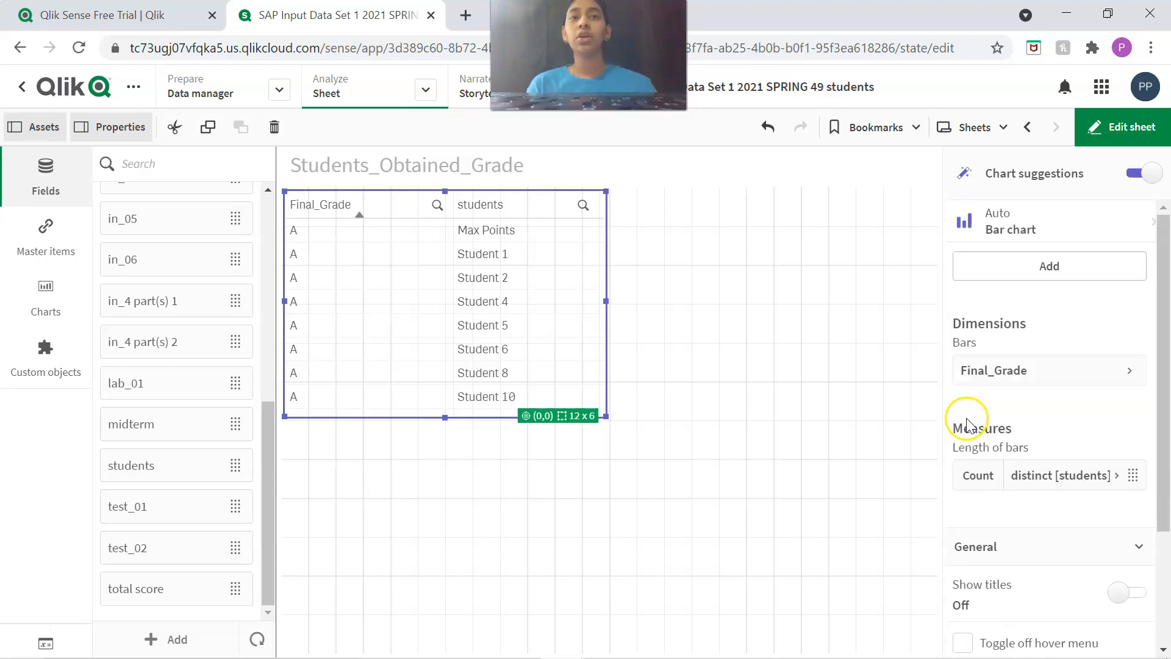
# Select Count as the aggregation for the students measure.
pyautogui.moveTo(978, 481)
pyautogui.mouseDown()
pyautogui.moveTo(976, 452)
pyautogui.moveTo(971, 482)
pyautogui.mouseUp()
pyautogui.click(960, 482)
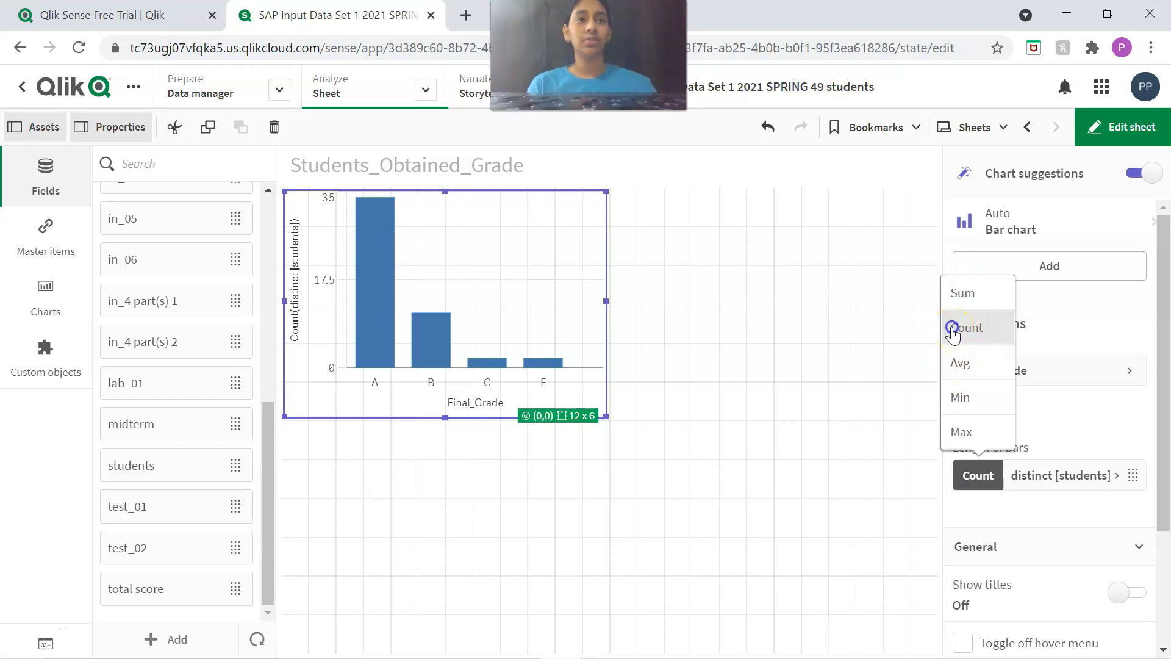
pyautogui.click(953, 333)
# Enlarge the grade bar chart to 17 x 8 grid cells.
pyautogui.scroll(-1, 1035, 334)
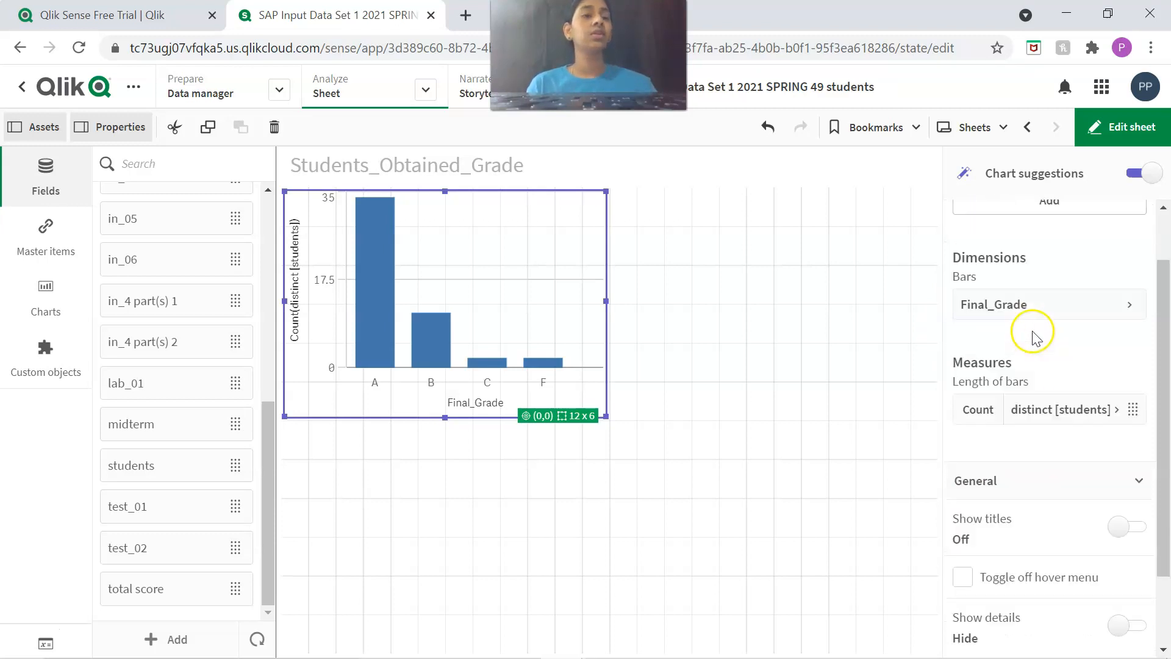
pyautogui.scroll(-2, 1035, 338)
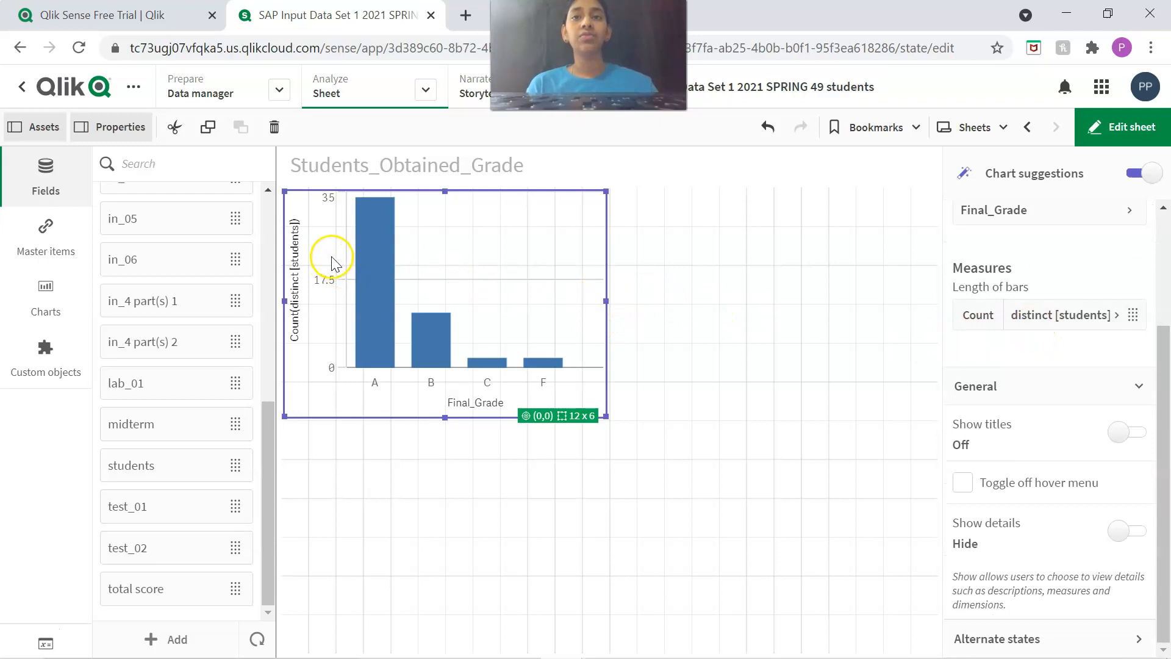
pyautogui.scroll(3, 1072, 269)
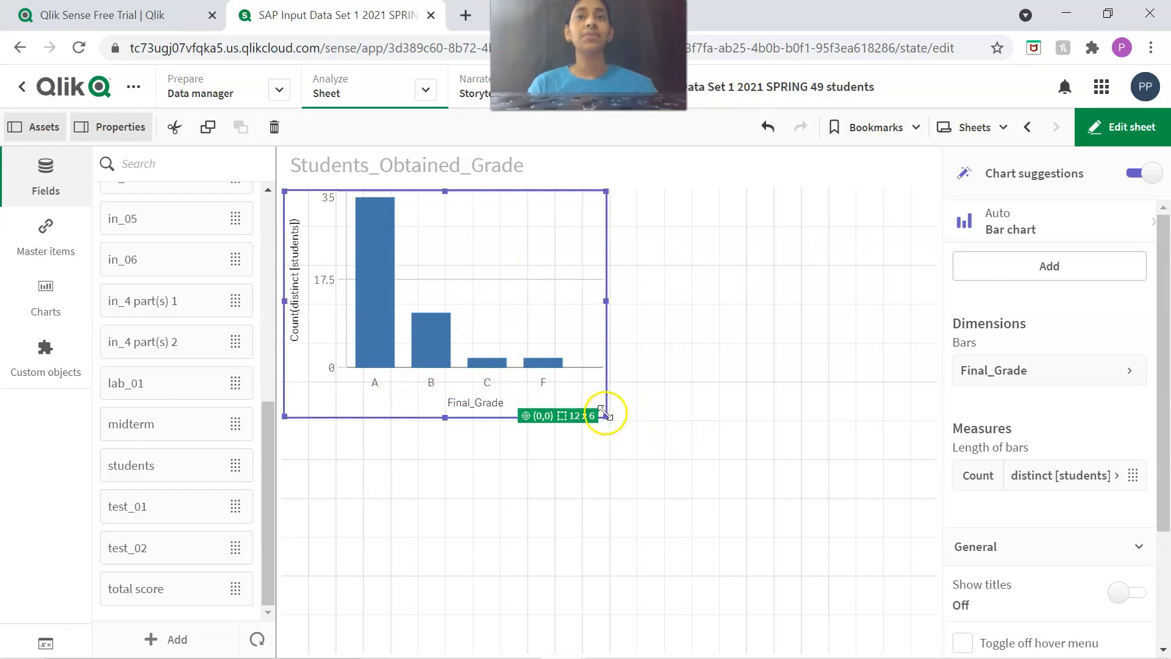
pyautogui.moveTo(630, 432); pyautogui.dragTo(746, 495)
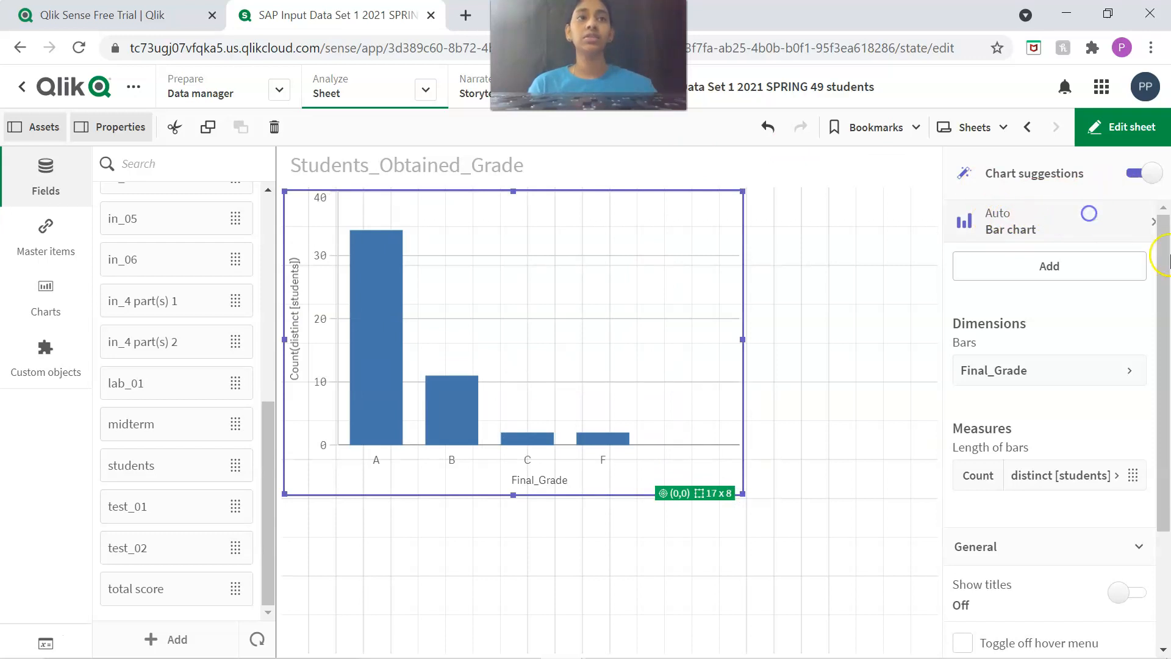
# Change the grade visualization from a bar chart to a pie chart.
pyautogui.click(1045, 232)
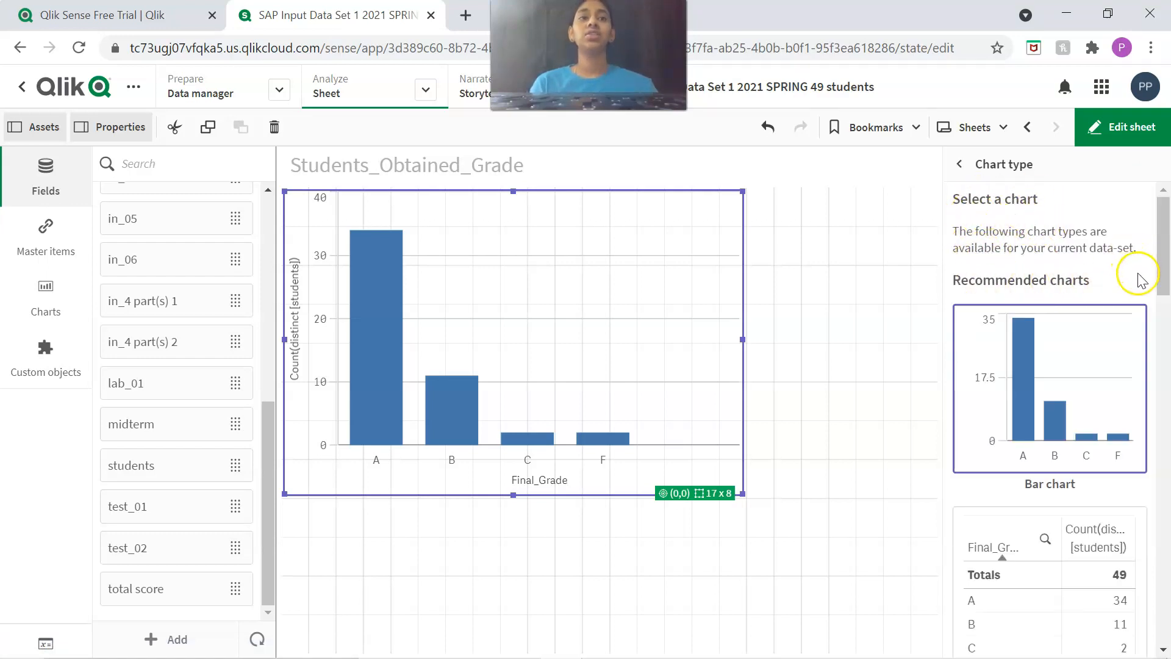
pyautogui.scroll(-10, 1138, 280)
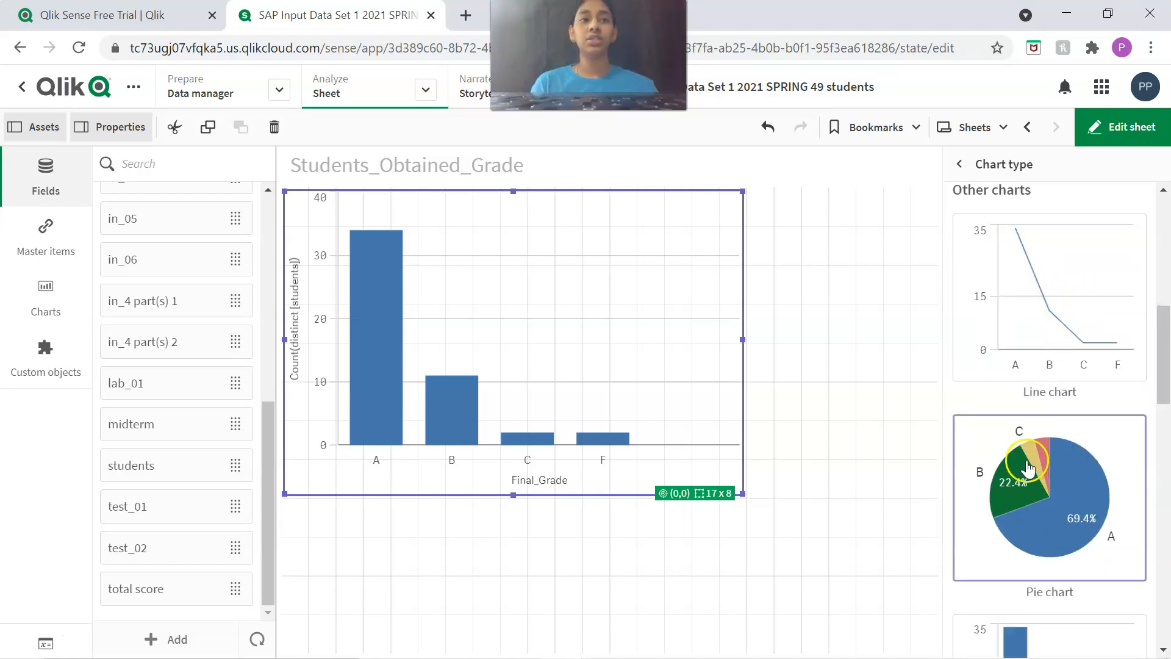
pyautogui.click(1109, 454)
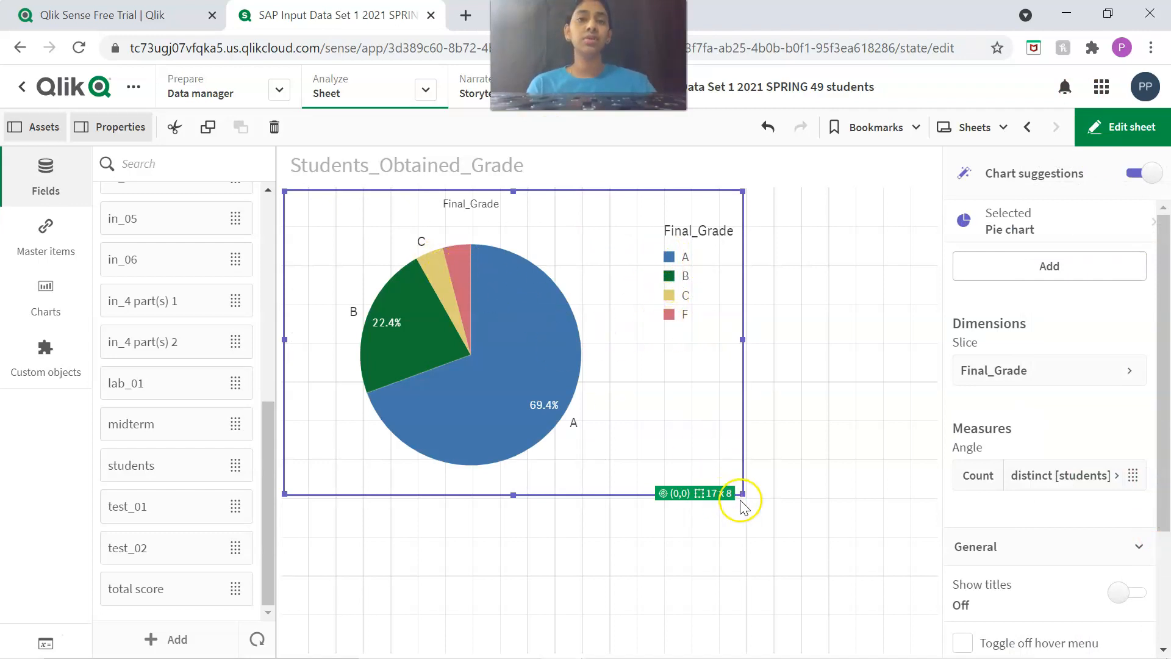
# Enlarge the pie chart on the Students_Obtained_Grade sheet to 22 x 10 grid cells.
pyautogui.moveTo(742, 492); pyautogui.dragTo(879, 567)
pyautogui.click(535, 437)
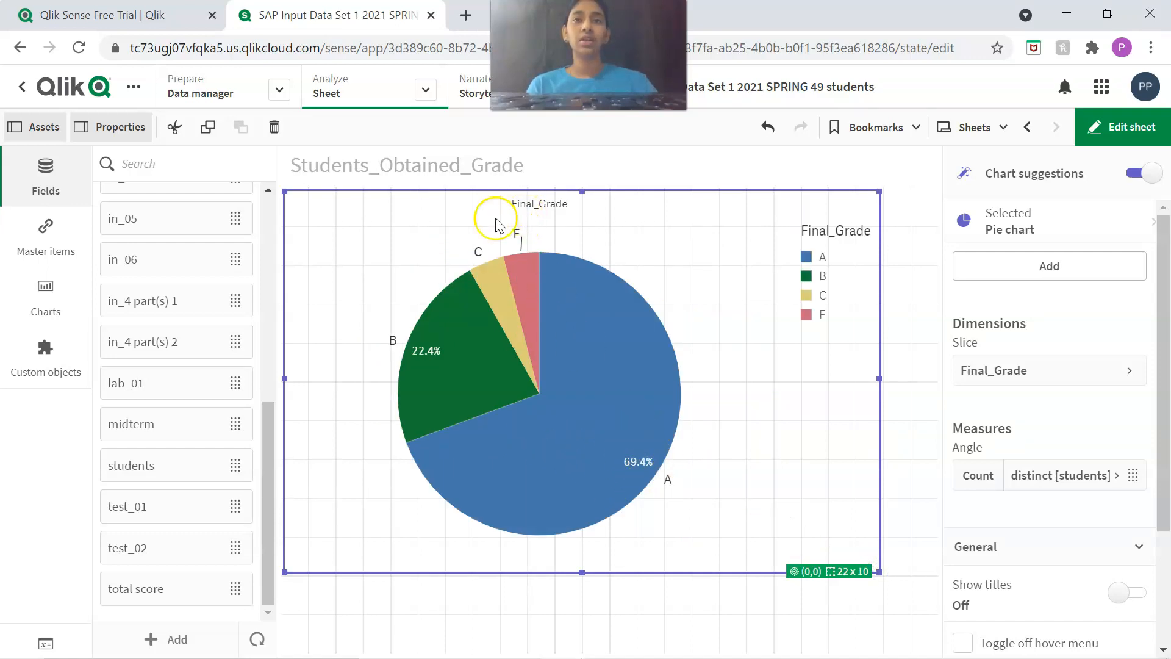
# Turn on the pie chart's titles and title it "Figure 2-1: 2021 Spring Semester - % of students obtained each type of grade".
pyautogui.scroll(-3, 1043, 508)
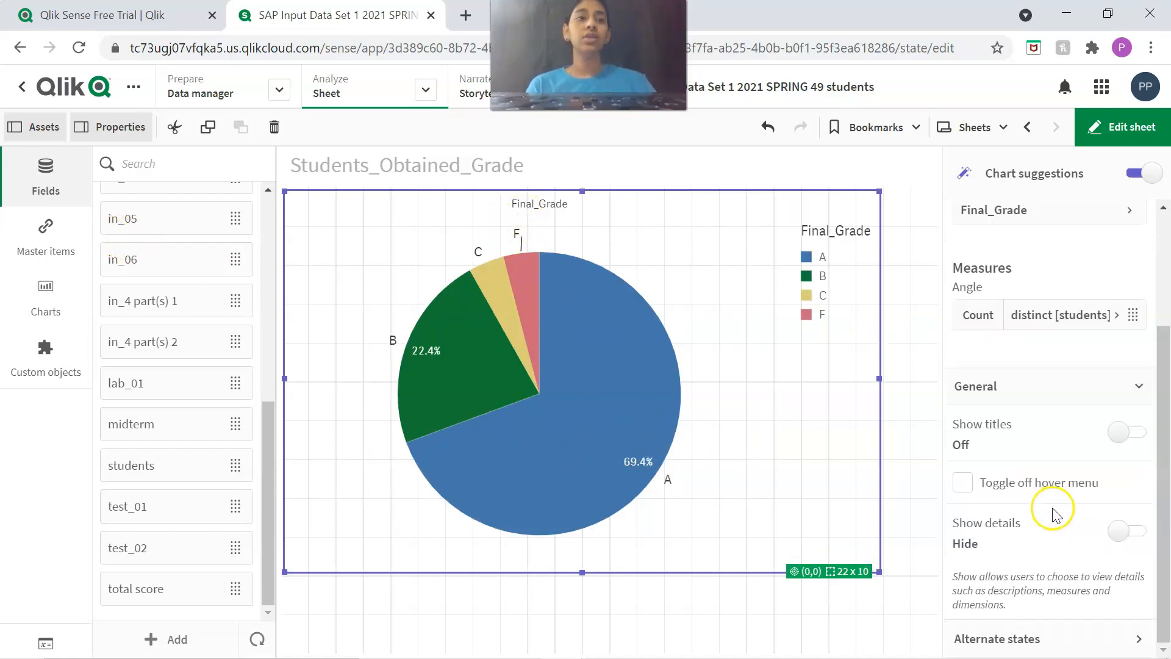
pyautogui.click(1121, 435)
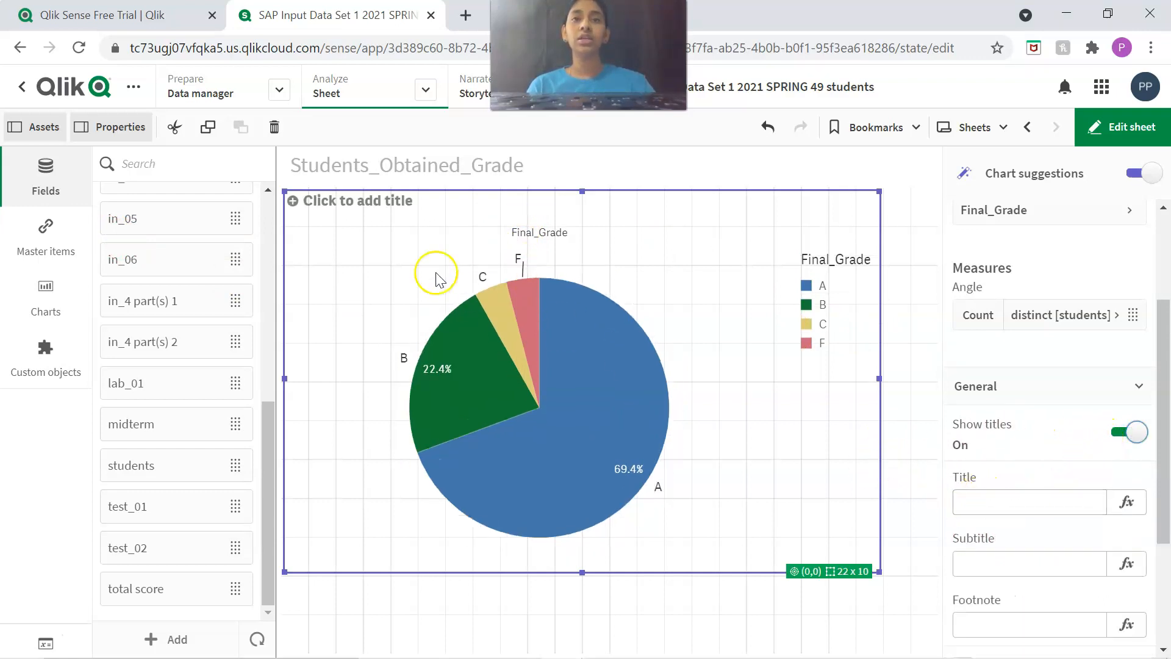
pyautogui.scroll(-3, 1090, 461)
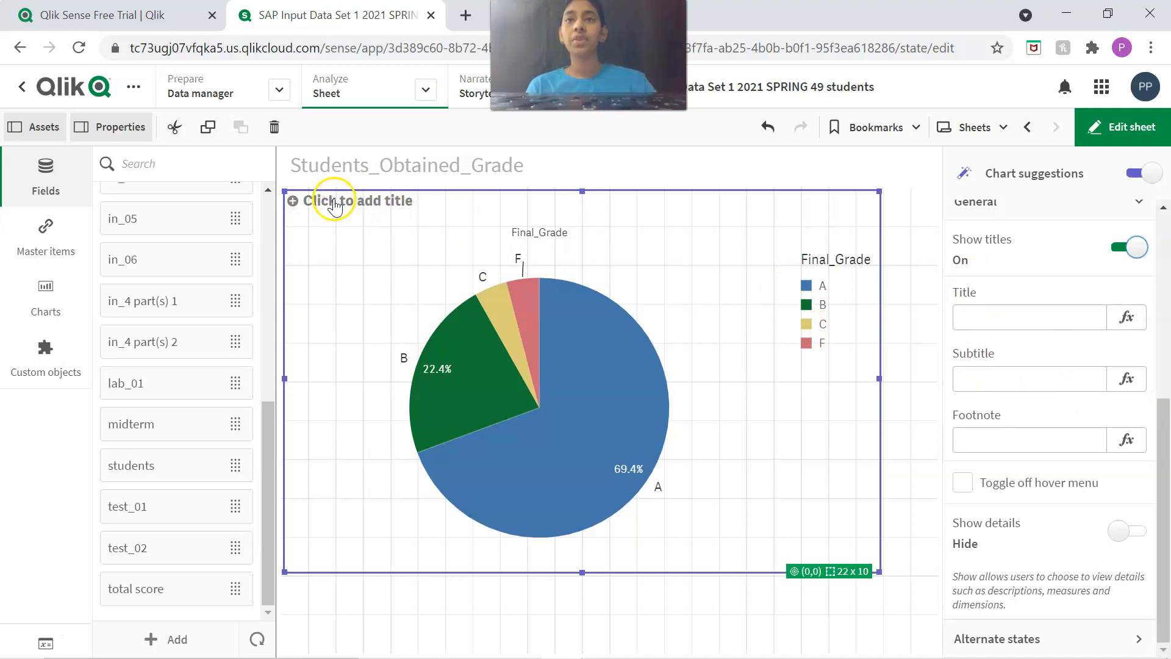
pyautogui.click(964, 318)
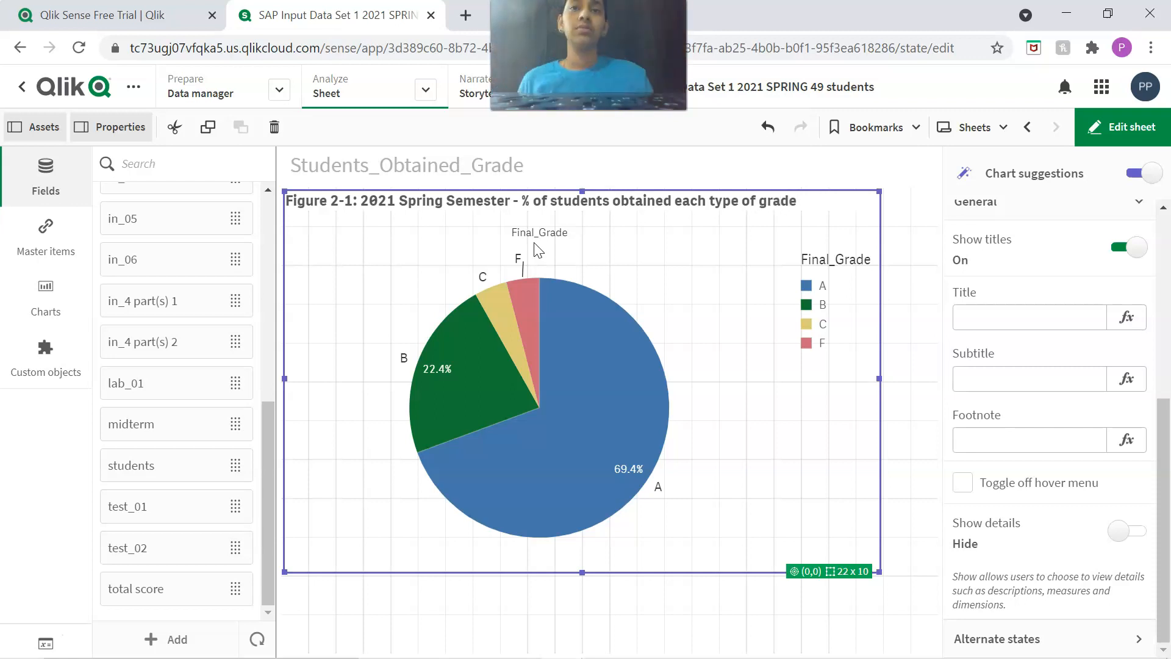
pyautogui.click(659, 162)
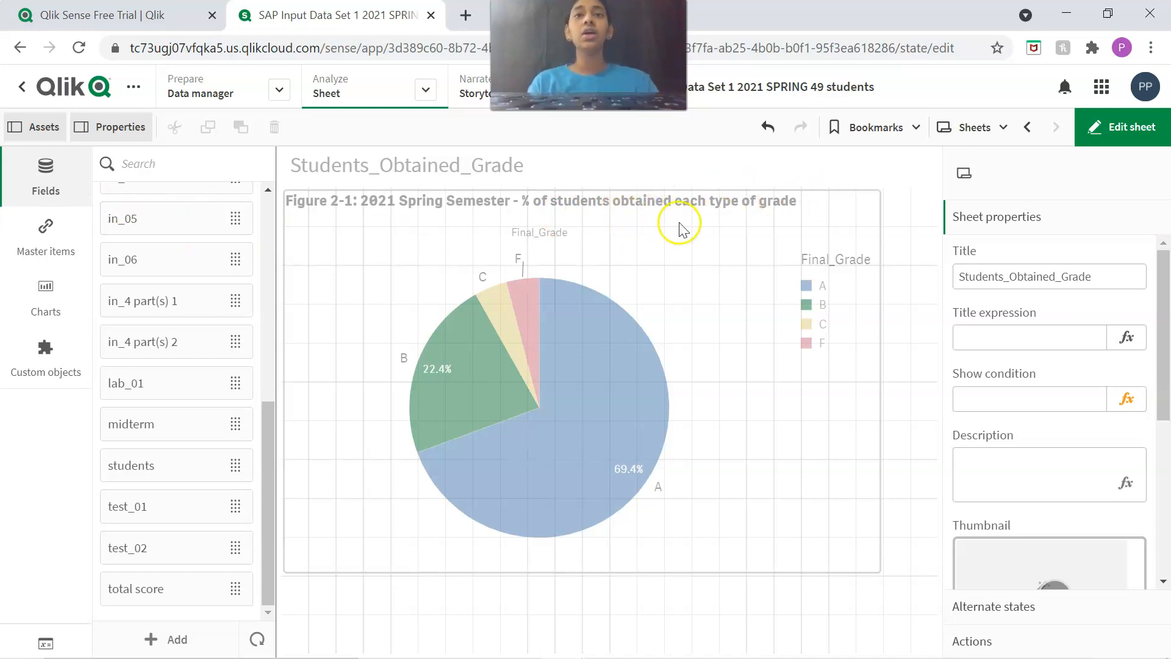
pyautogui.click(52, 243)
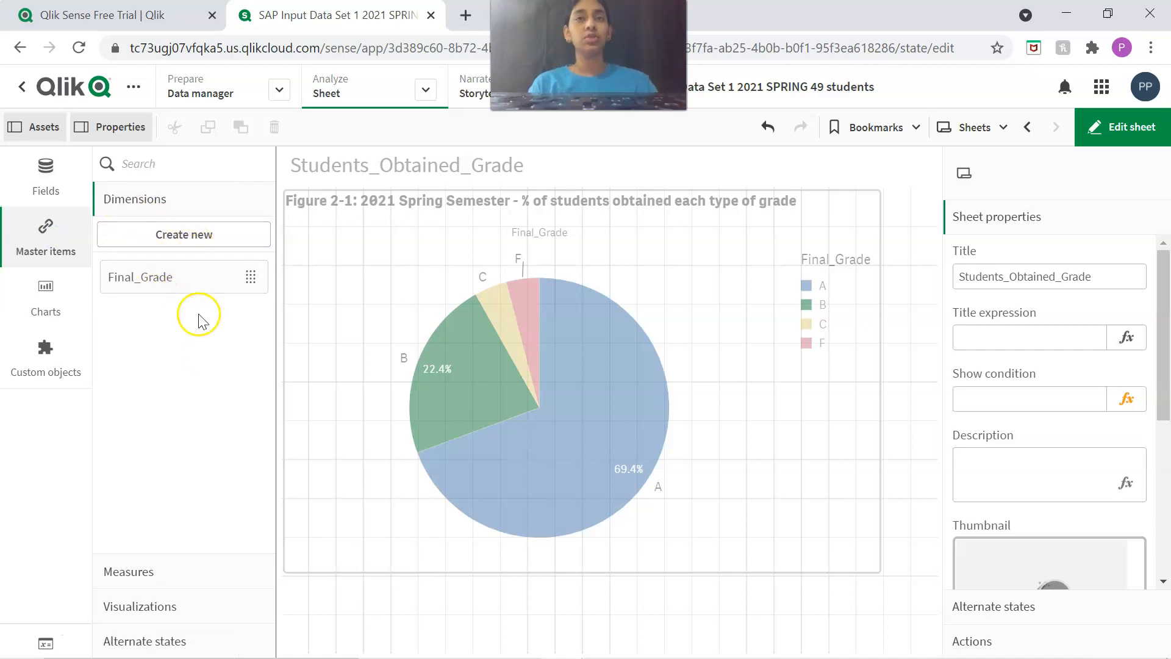
pyautogui.click(166, 569)
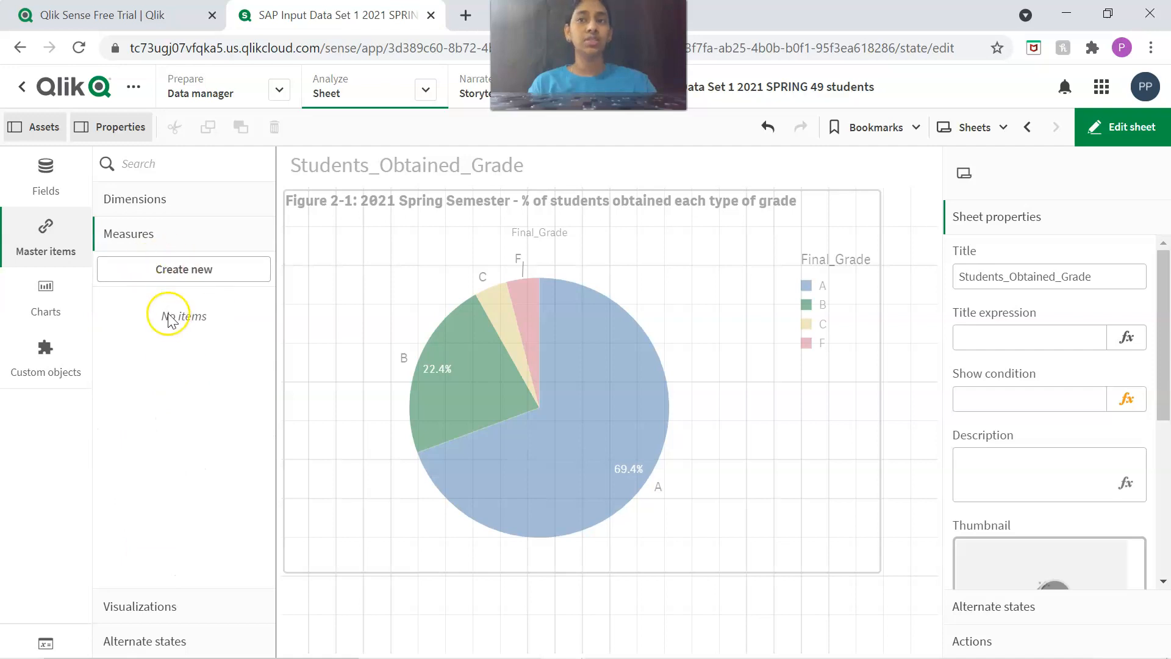
pyautogui.click(168, 271)
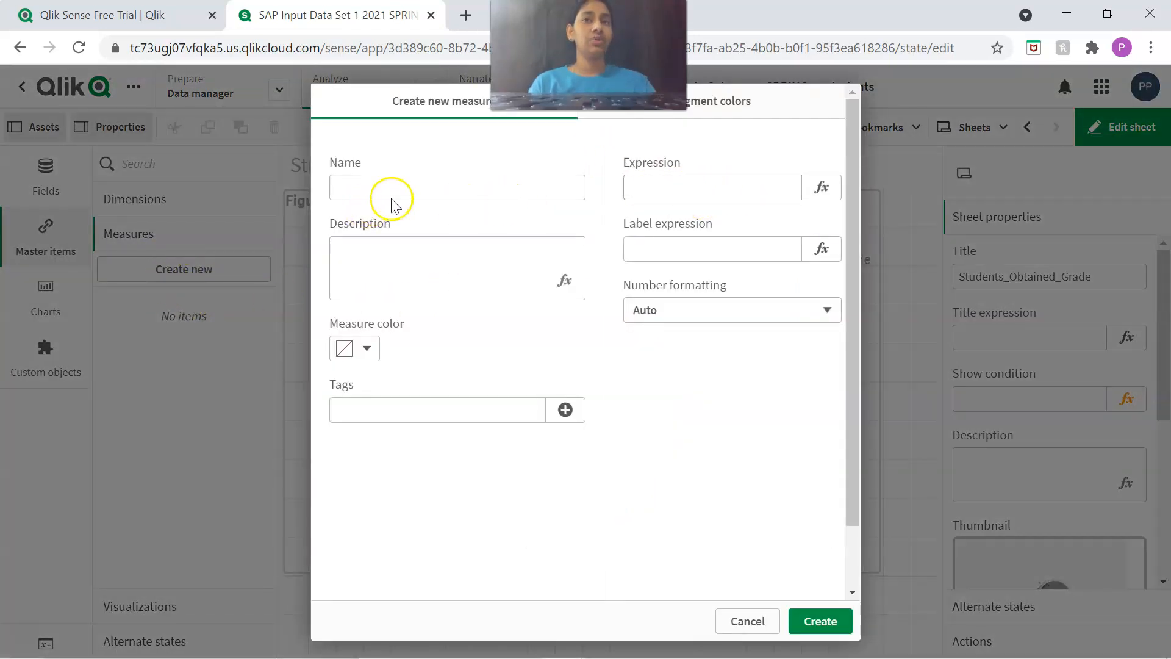
pyautogui.moveTo(872, 651)
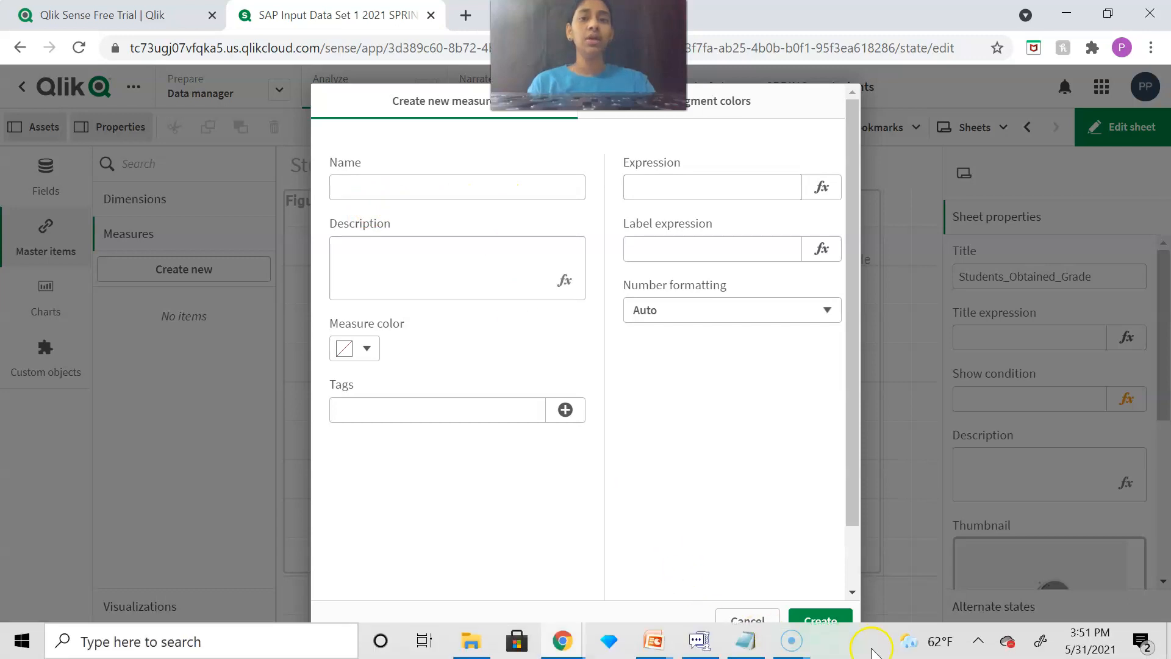
pyautogui.click(739, 622)
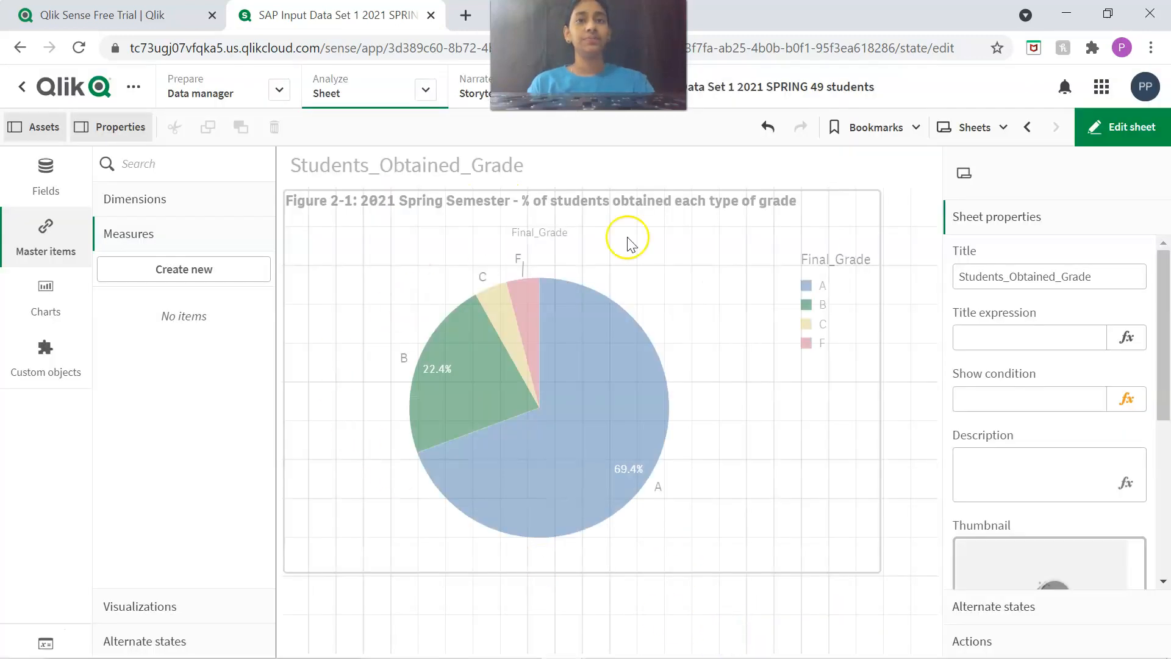
# Leave sheet editing and inspect the student count and share for each grade slice of the pie chart.
pyautogui.click(1117, 122)
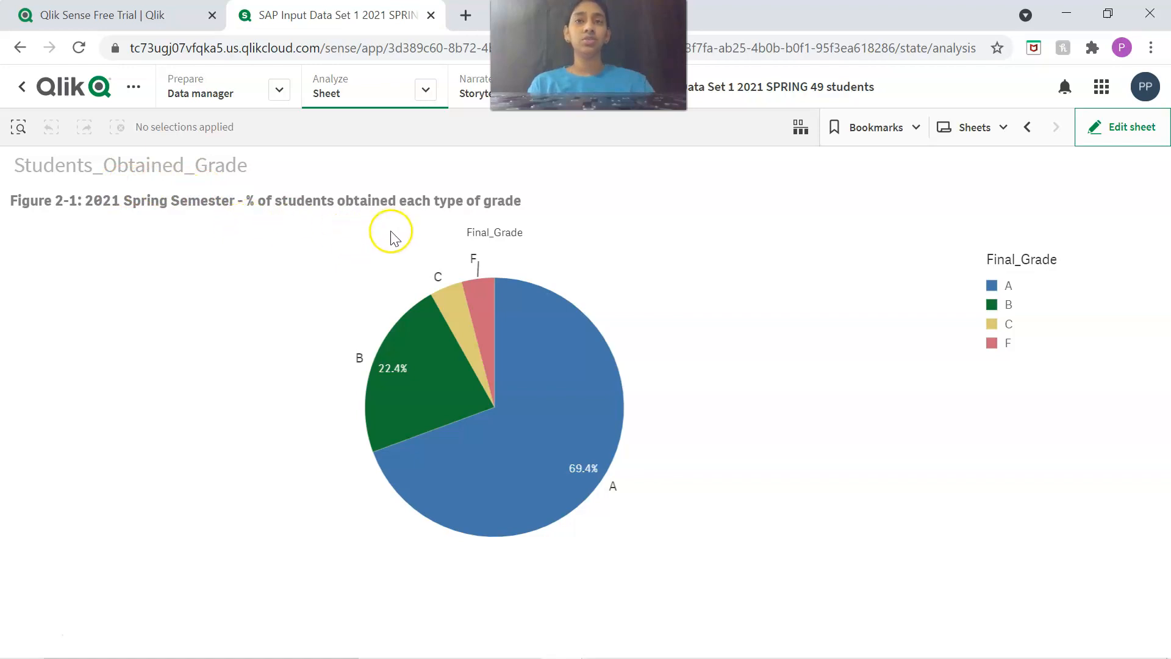
pyautogui.moveTo(612, 408)
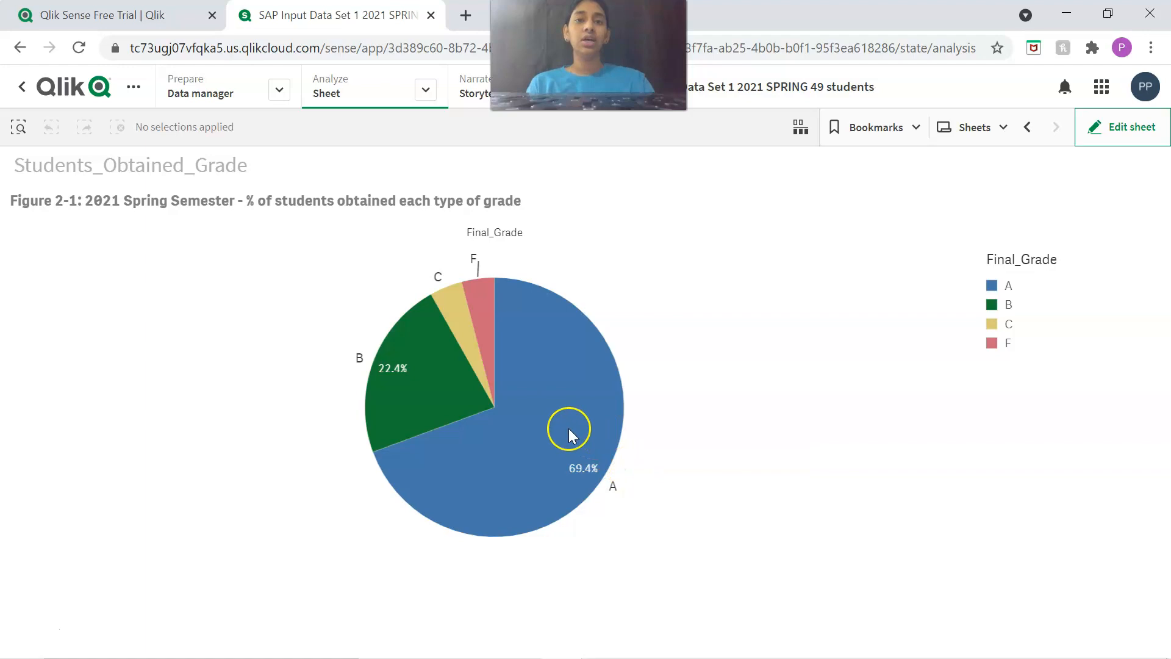
pyautogui.moveTo(526, 419)
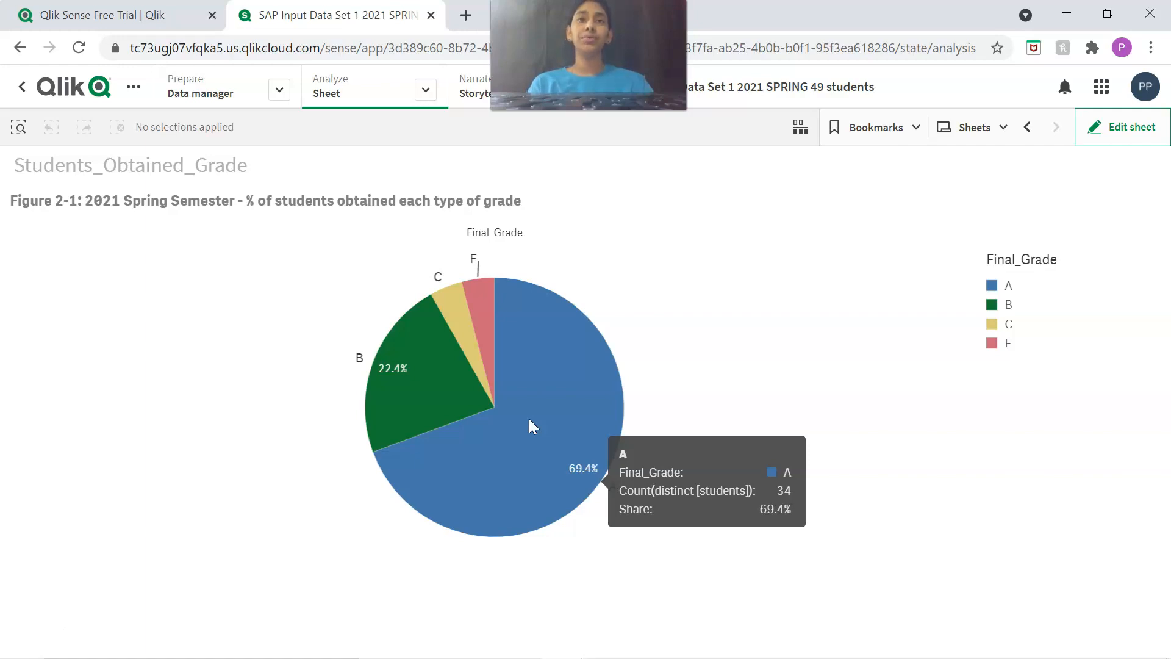
pyautogui.moveTo(478, 288)
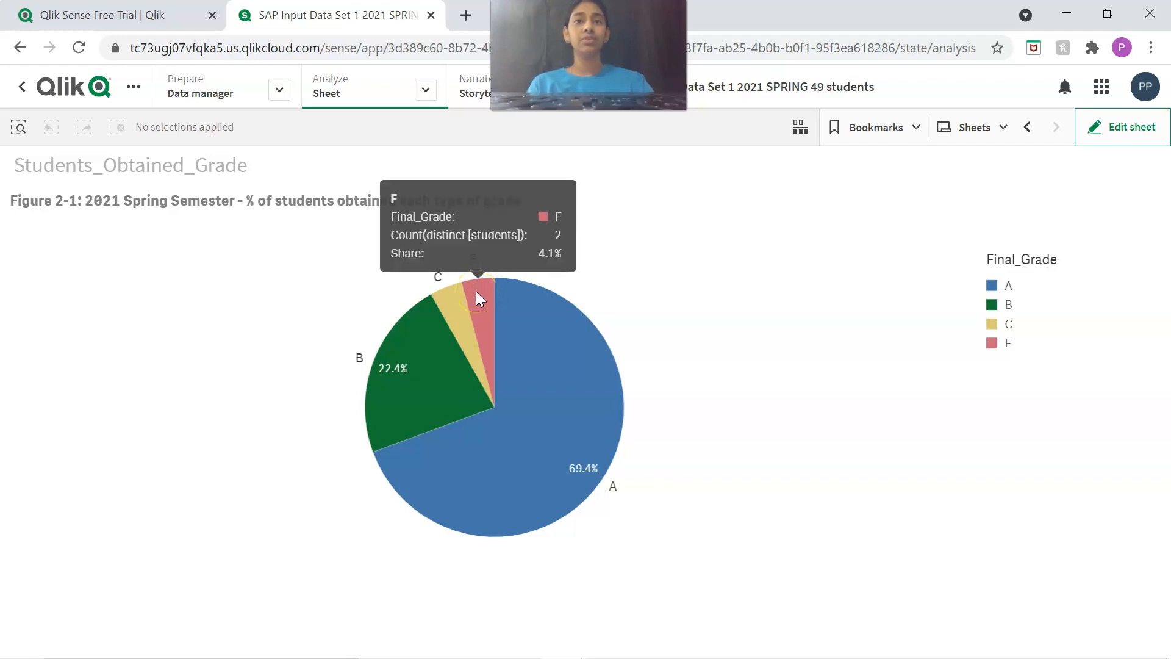
pyautogui.moveTo(438, 294)
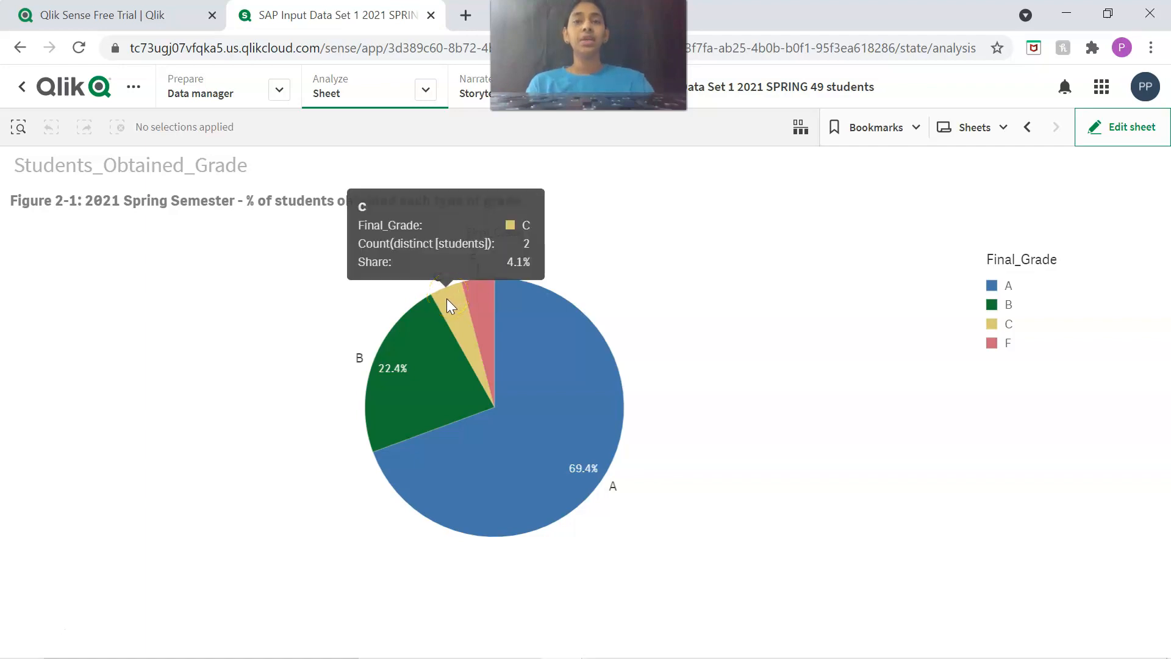
pyautogui.moveTo(400, 360)
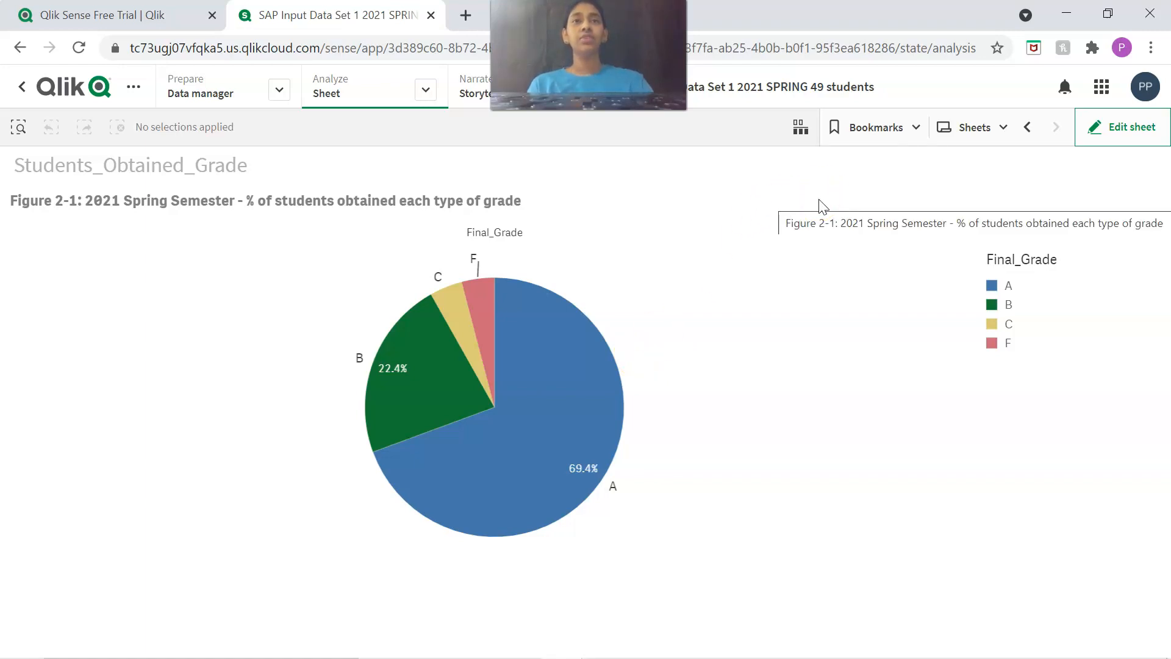
# Open the Average_Class_Score sheet from the app's own sheets.
pyautogui.click(996, 129)
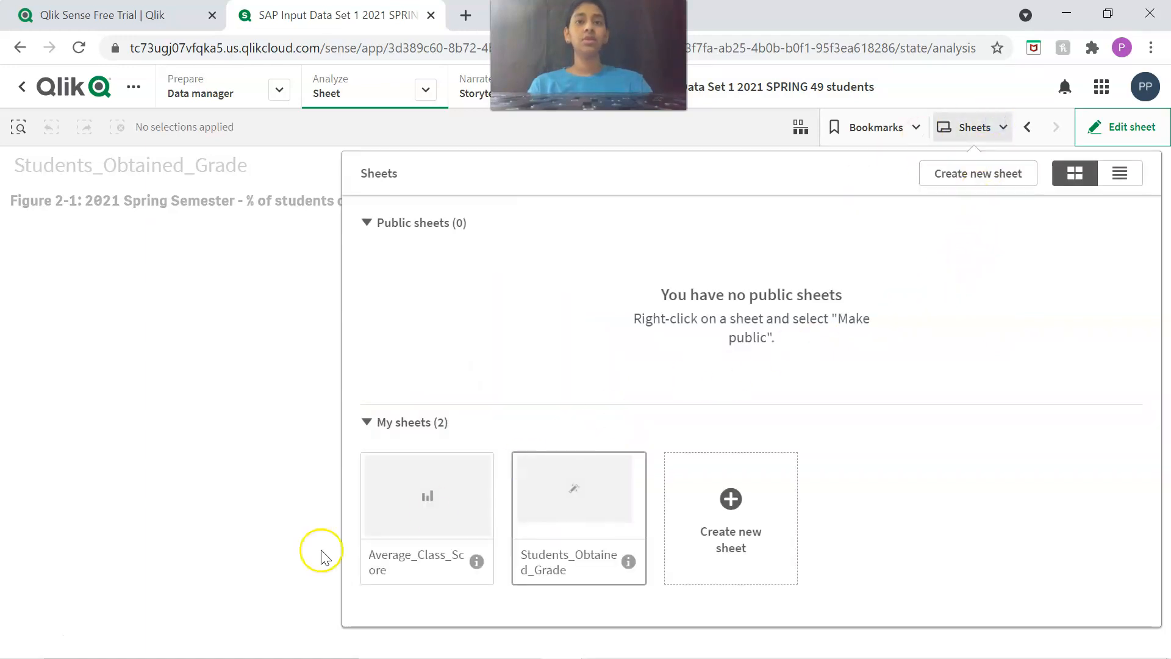
pyautogui.click(426, 521)
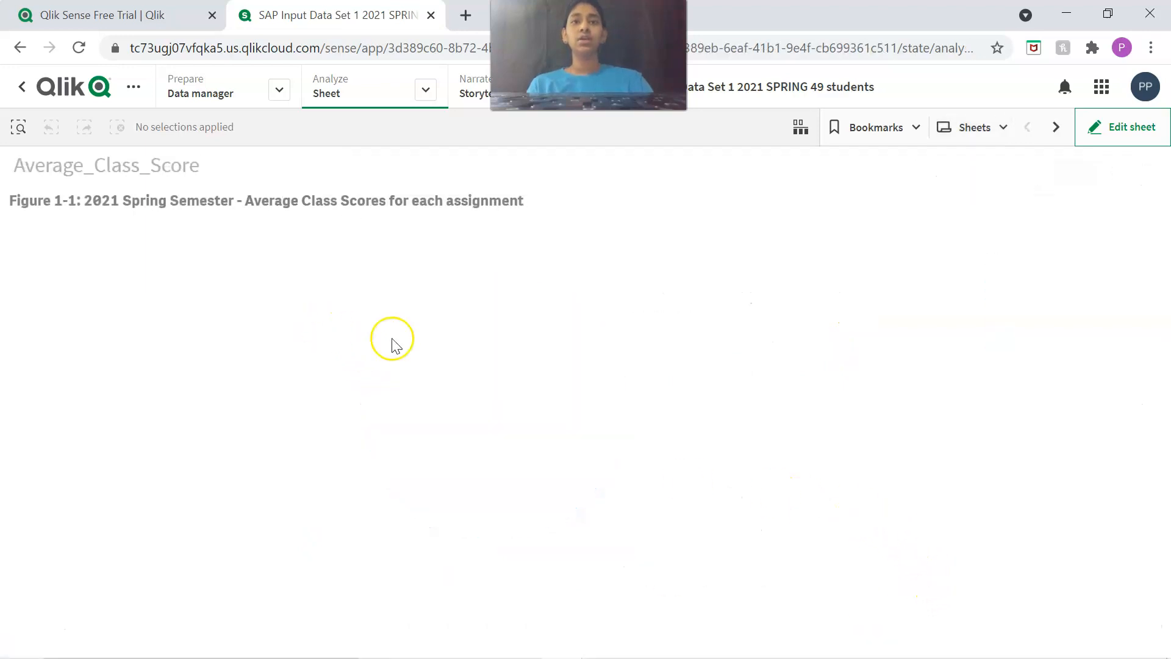